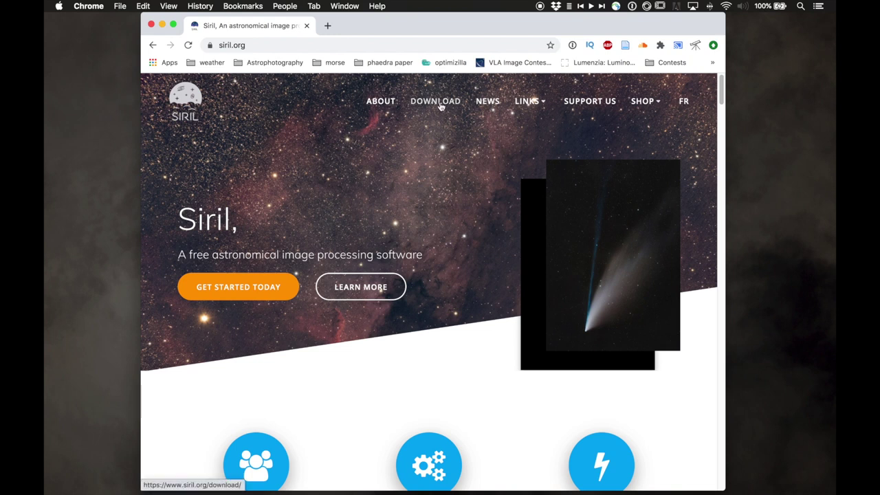
# Step: Open the Siril site's Downloads page and look through its beta notes, operating system choices and installation instructions
pyautogui.click(440, 109)
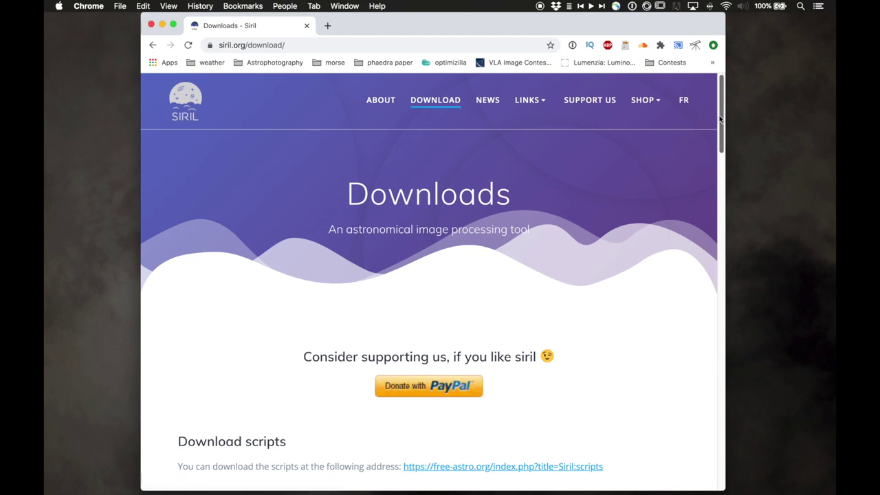
pyautogui.moveTo(712, 119); pyautogui.dragTo(696, 202)
pyautogui.scroll(3, 694, 196)
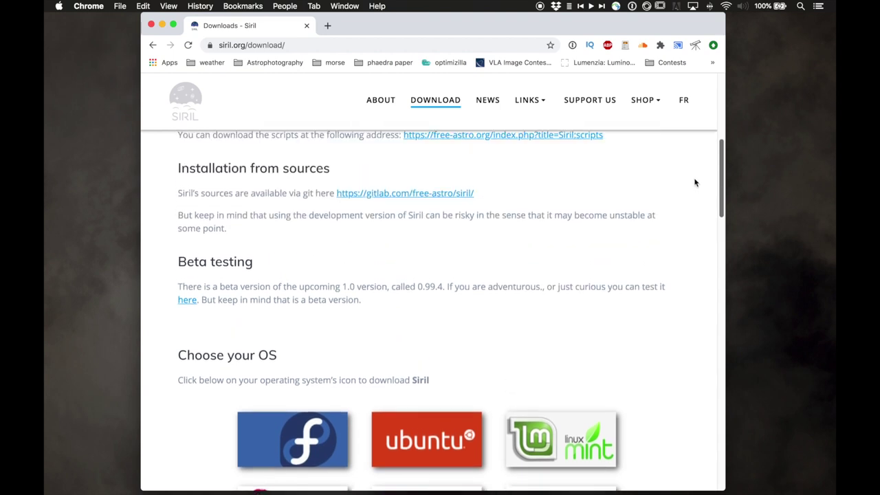
pyautogui.scroll(-10, 691, 262)
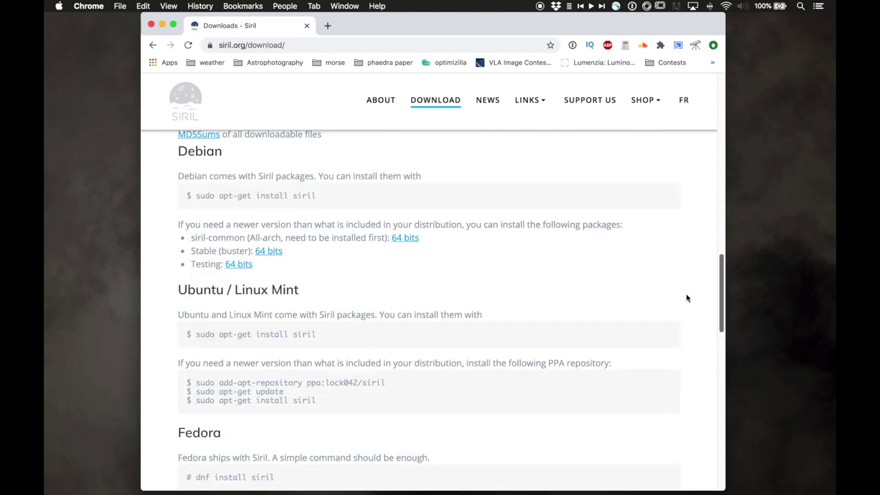
pyautogui.scroll(-10, 684, 310)
pyautogui.scroll(20, 681, 275)
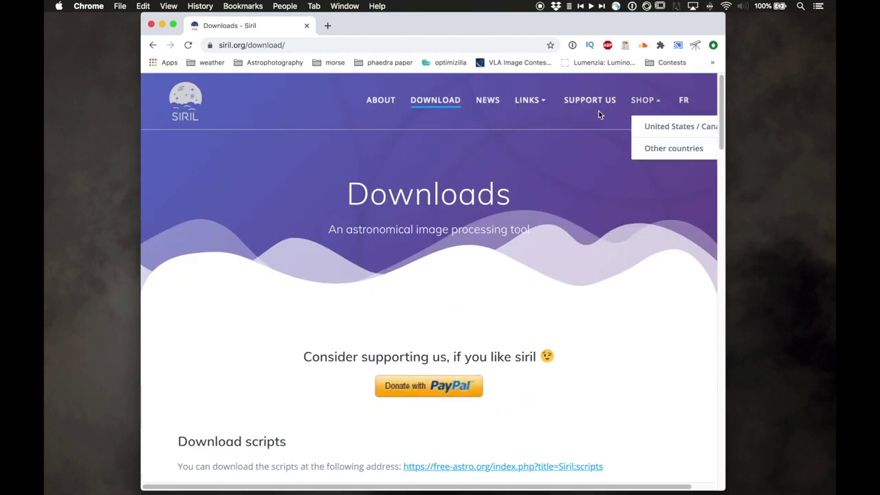
# Step: Check the site's Latest News section and return to the Downloads page
pyautogui.click(492, 104)
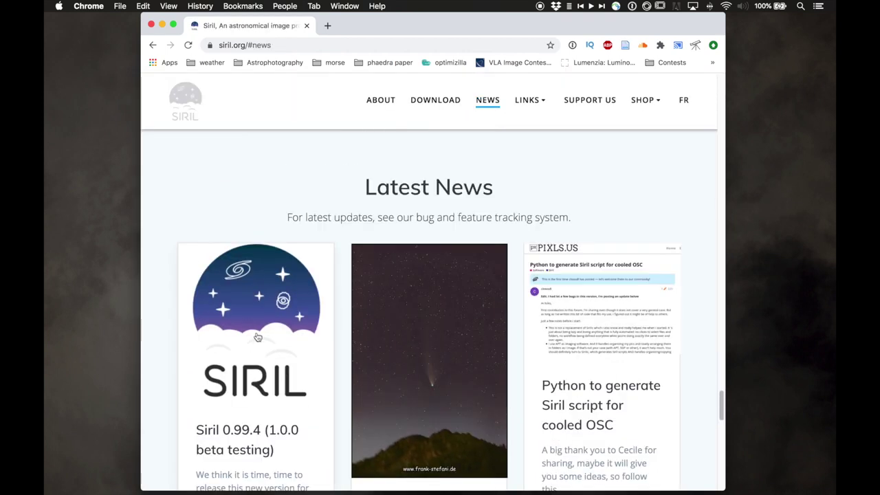
pyautogui.click(429, 101)
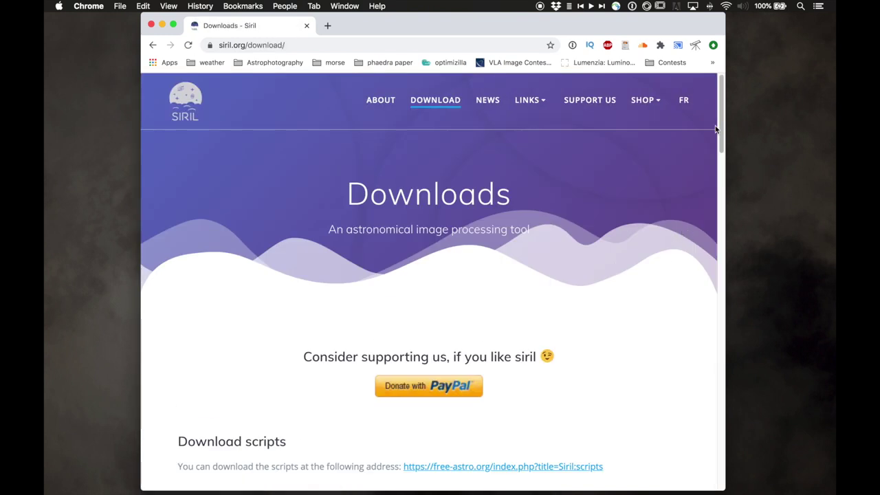
pyautogui.moveTo(720, 145); pyautogui.dragTo(711, 92)
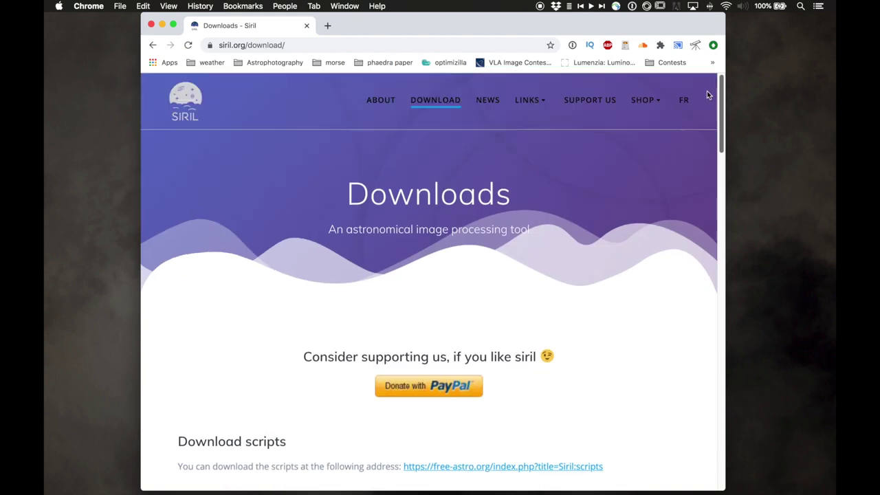
# Step: Open the "Siril 0.99.4 (1.0.0 beta testing)" news post and read through it to the Download section
pyautogui.click(479, 100)
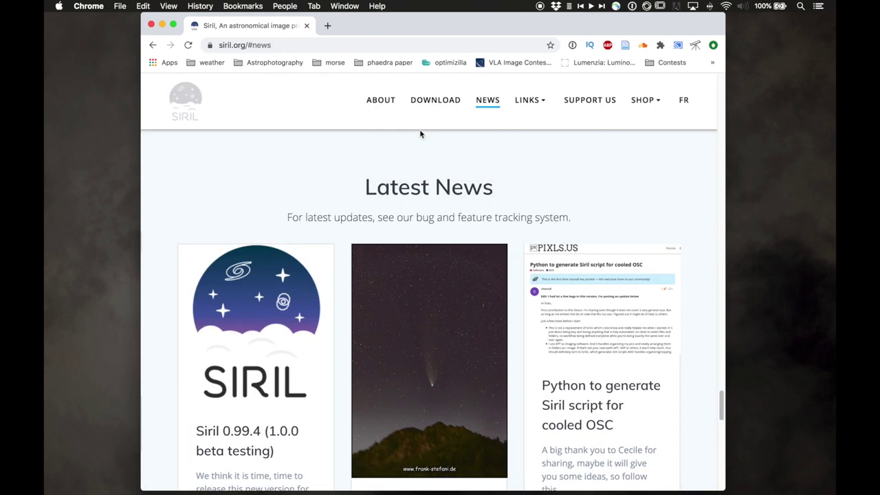
pyautogui.click(232, 445)
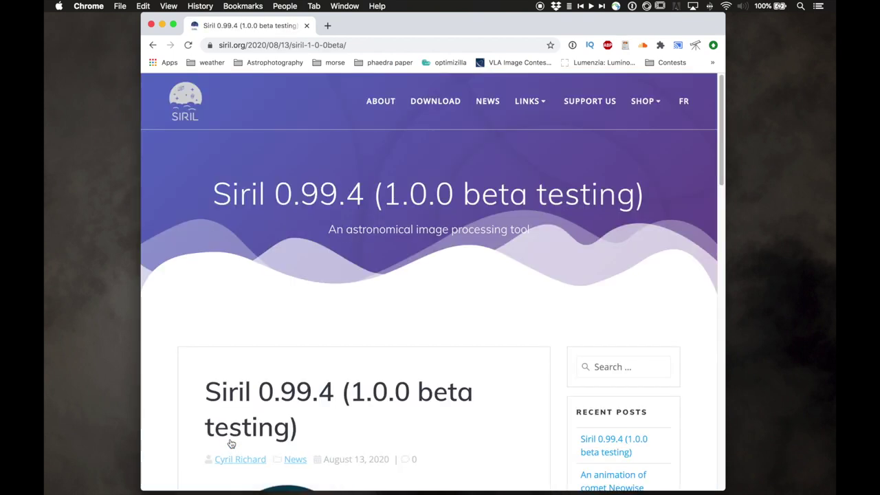
pyautogui.scroll(-1, 721, 89)
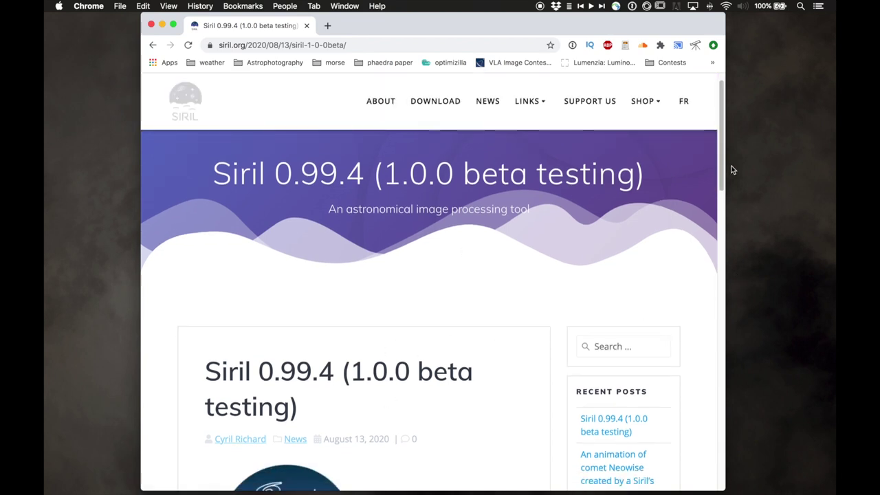
pyautogui.scroll(-10, 713, 206)
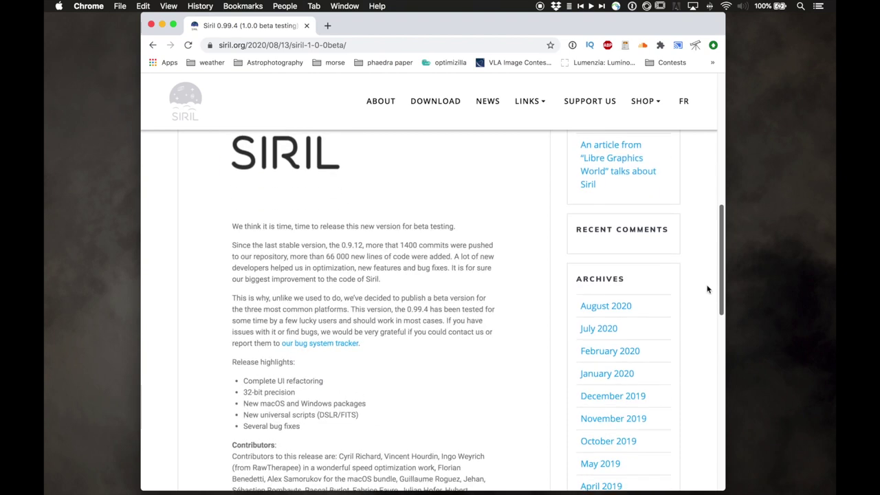
pyautogui.scroll(-2, 706, 289)
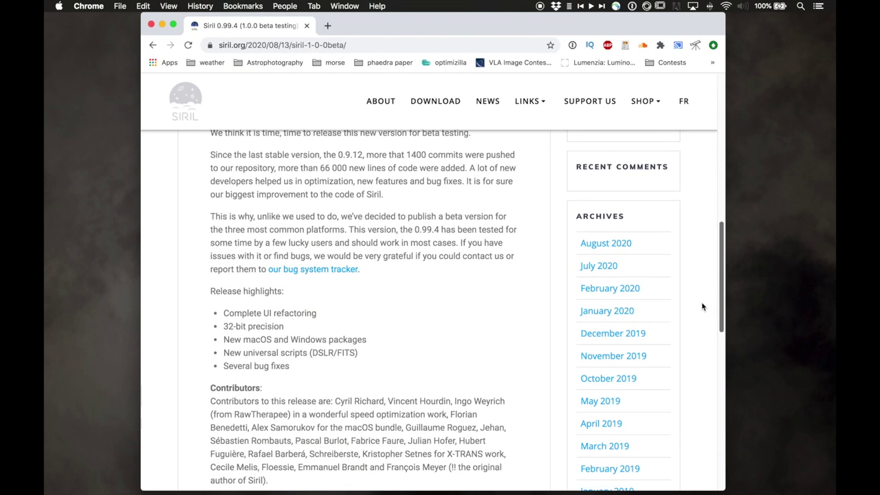
pyautogui.scroll(-1, 703, 307)
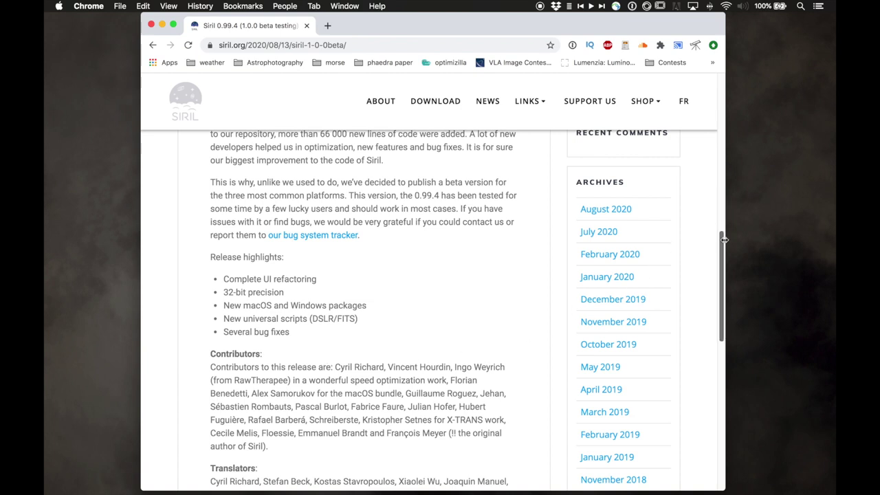
pyautogui.moveTo(721, 239); pyautogui.dragTo(708, 329)
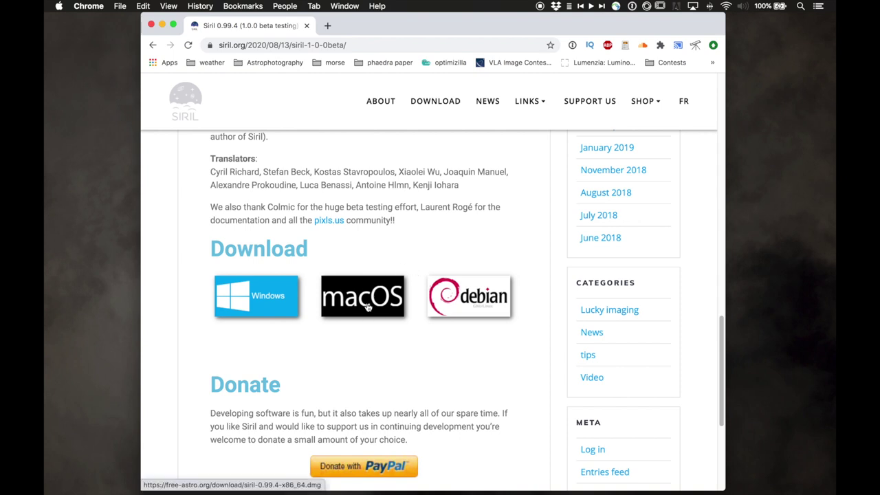
# Step: Download the macOS installer siril-0.99.4-x86_64.dmg from the beta post and open the disk image
pyautogui.scroll(10, 703, 341)
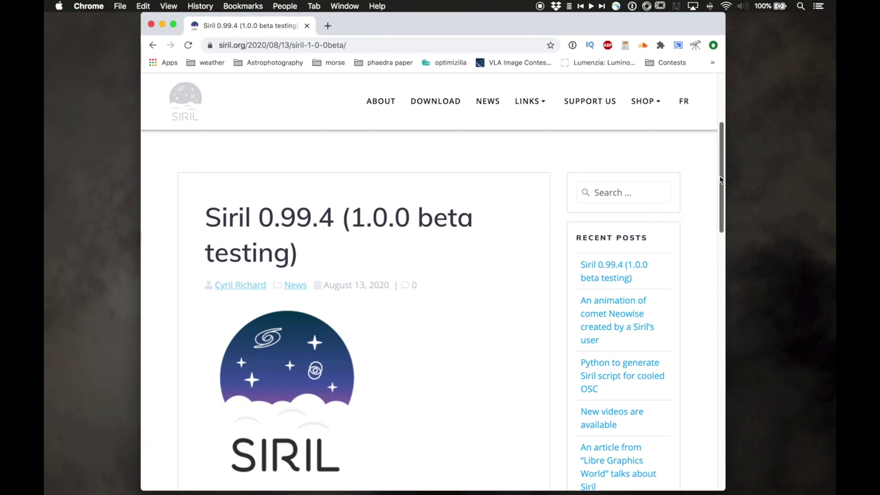
pyautogui.scroll(-5, 712, 252)
pyautogui.scroll(-9, 712, 252)
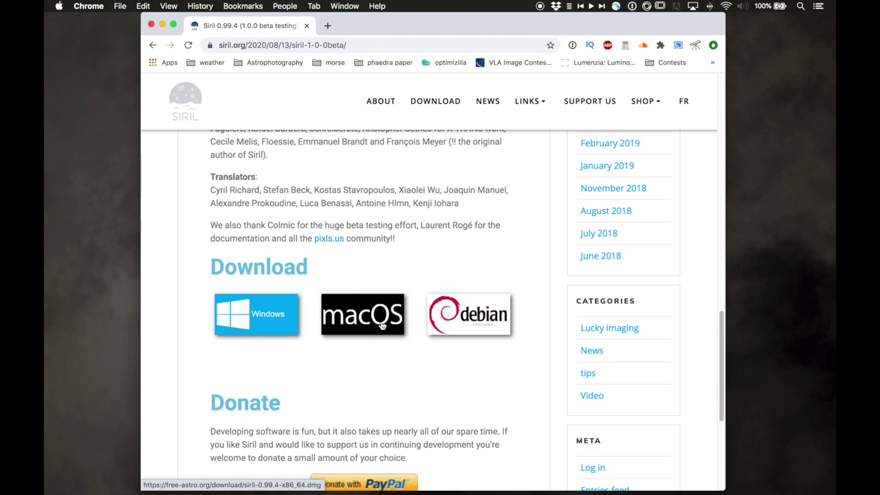
pyautogui.click(359, 316)
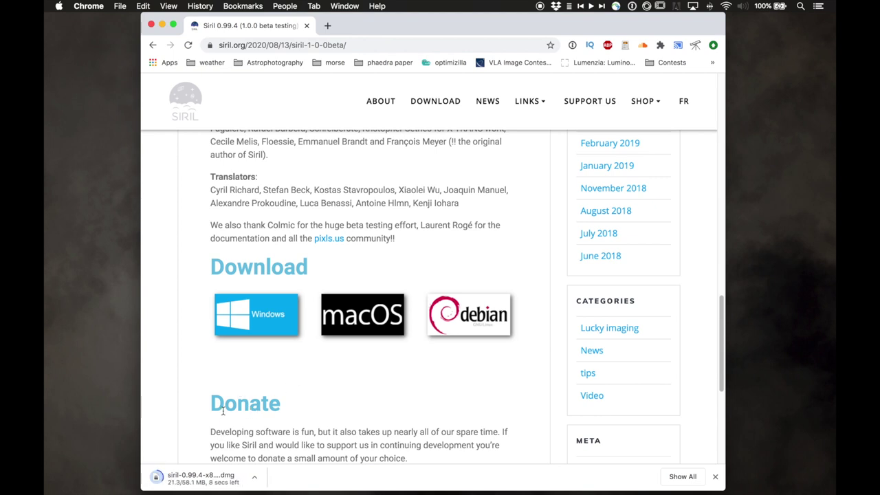
pyautogui.click(218, 480)
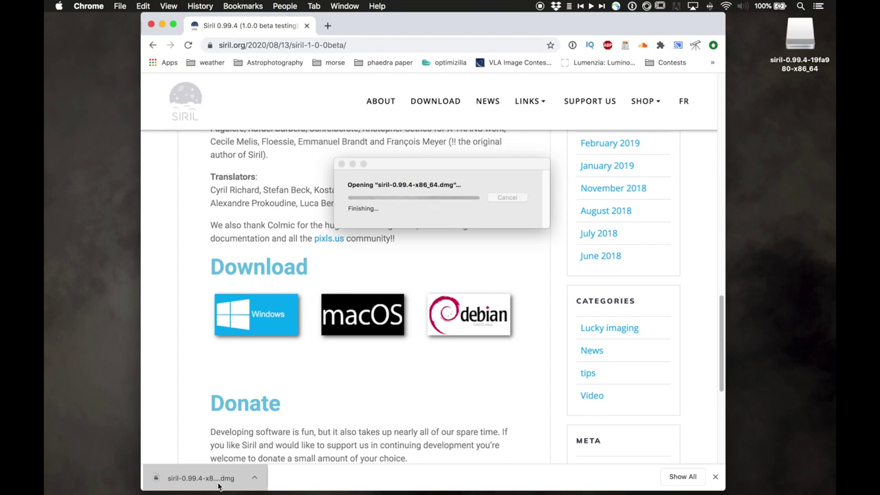
# Step: Copy SiriL into the Applications folder, replacing the older version, and close the installer window
pyautogui.moveTo(381, 224); pyautogui.dragTo(508, 216)
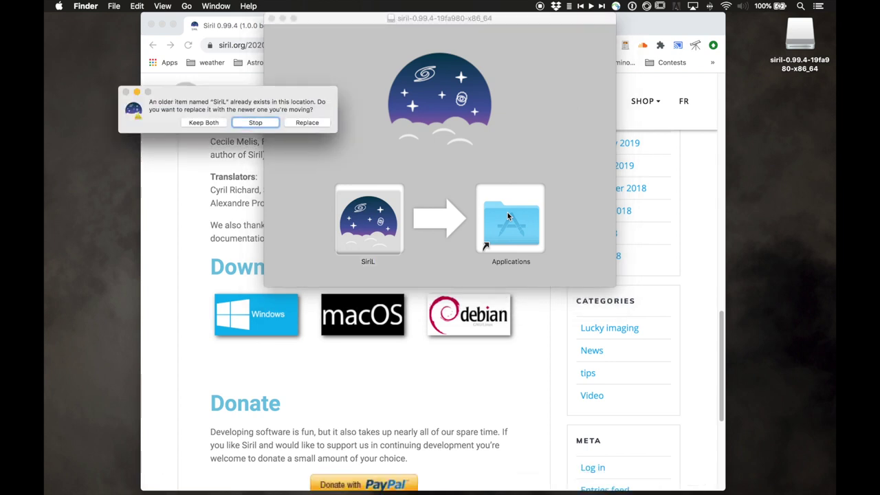
pyautogui.click(306, 122)
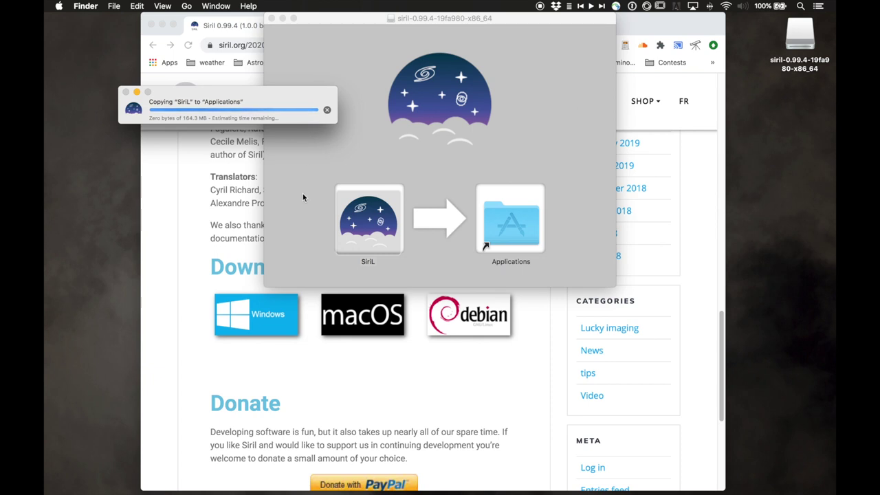
pyautogui.click(273, 18)
# Step: Eject the mounted Siril disk image from the desktop and quit Google Chrome
pyautogui.click(803, 33)
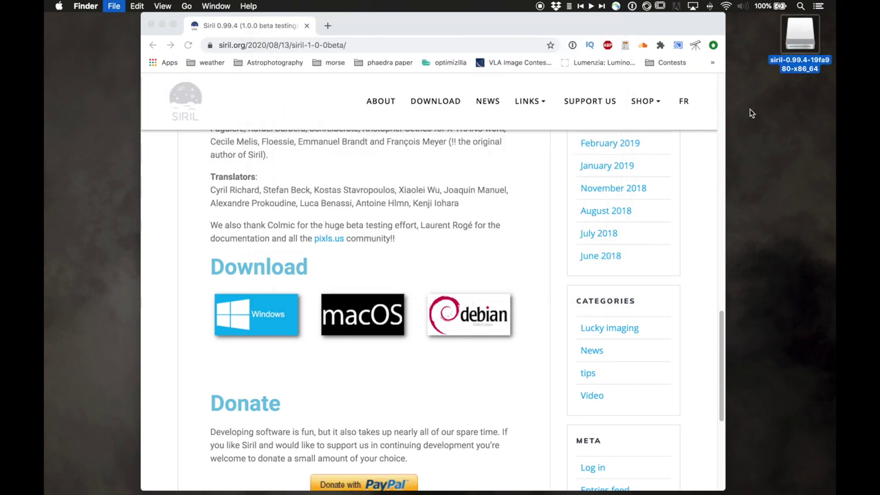
pyautogui.press('super+e')
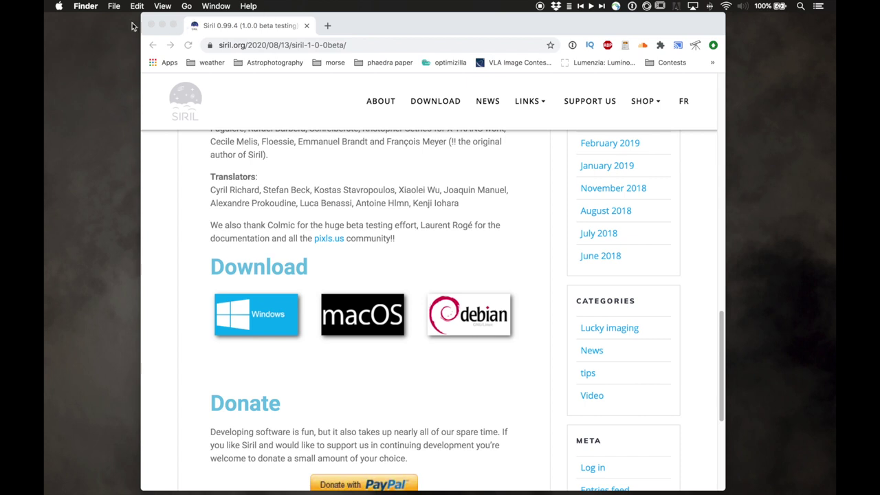
pyautogui.click(389, 26)
pyautogui.click(80, 6)
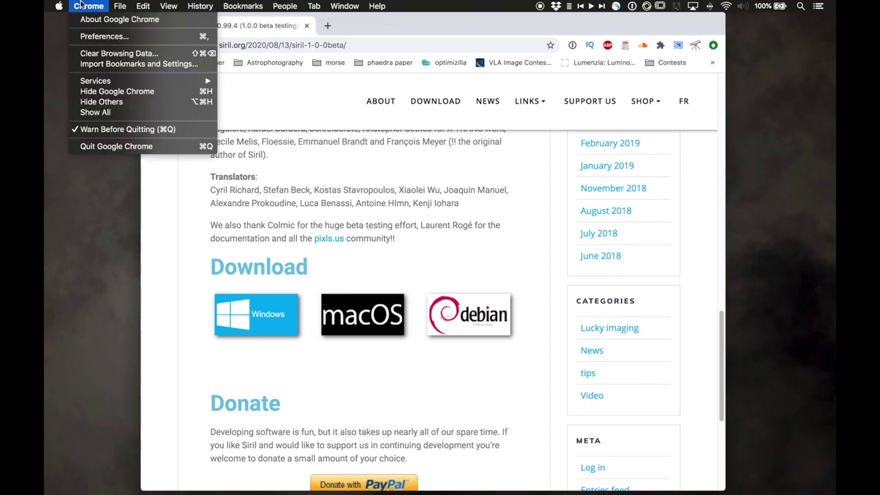
pyautogui.click(114, 146)
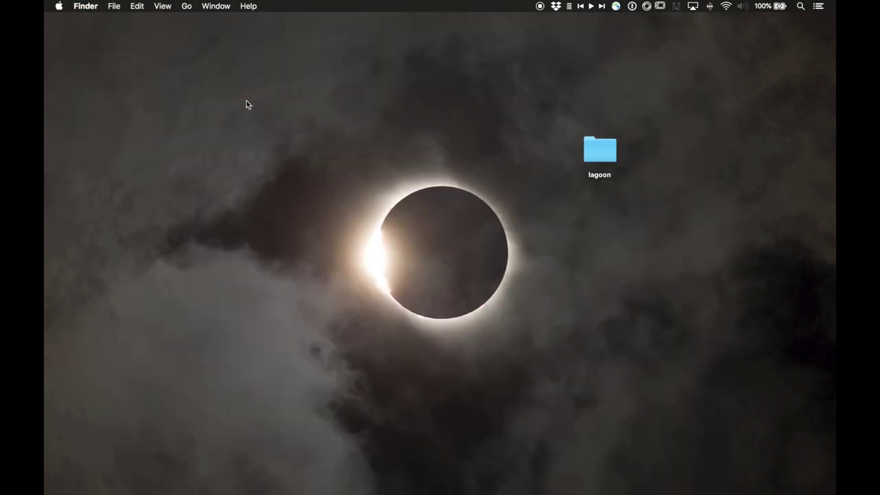
# Step: Open the Applications folder in Finder and locate SiriL
pyautogui.click(82, 6)
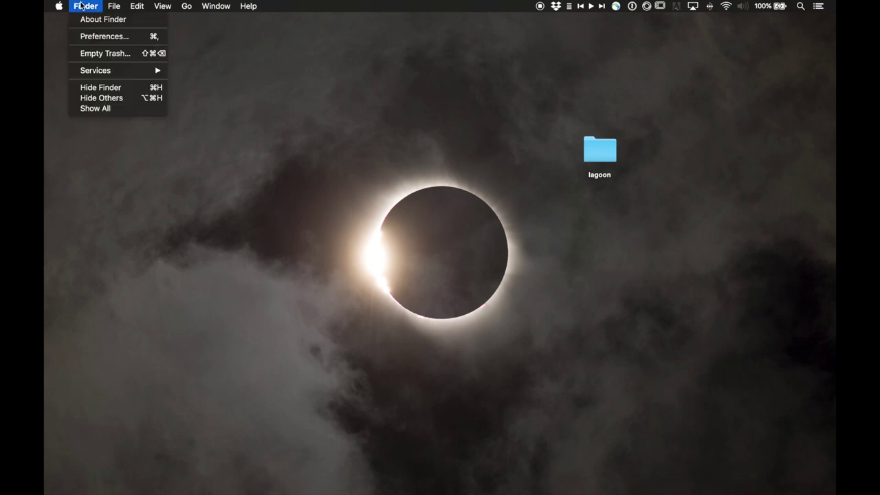
pyautogui.click(82, 5)
pyautogui.click(215, 5)
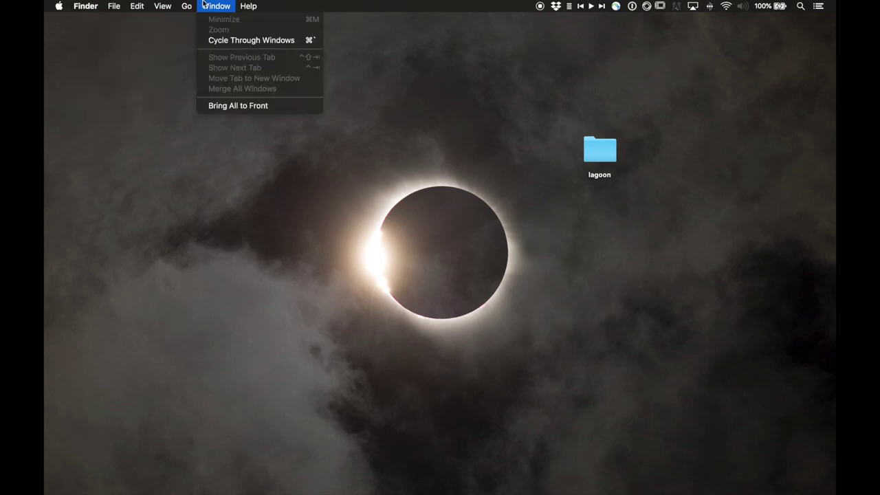
pyautogui.moveTo(191, 5)
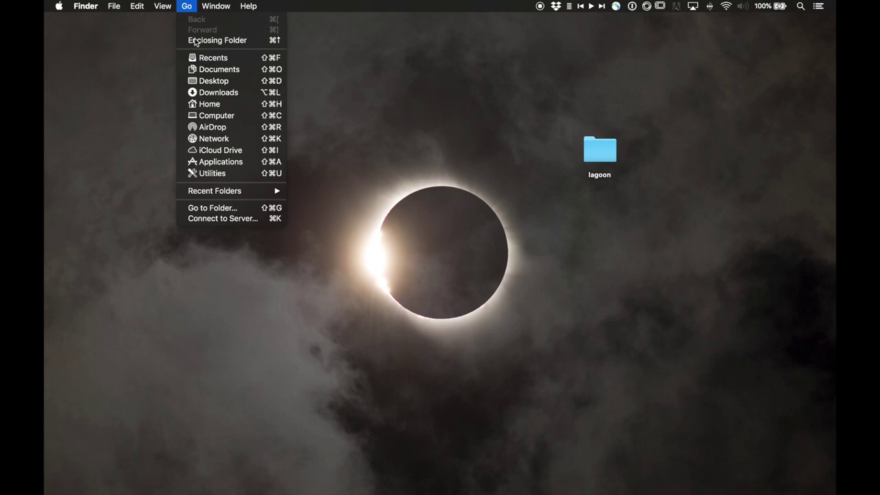
pyautogui.click(225, 161)
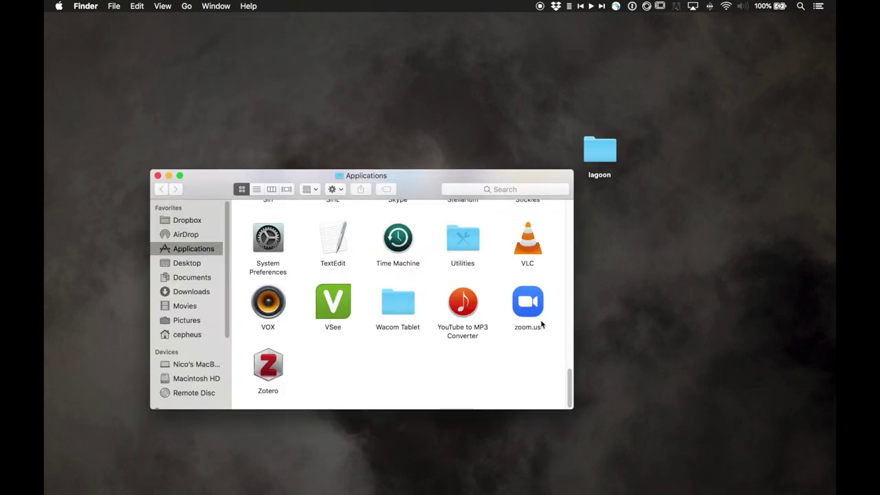
pyautogui.scroll(3, 568, 372)
pyautogui.scroll(2, 569, 372)
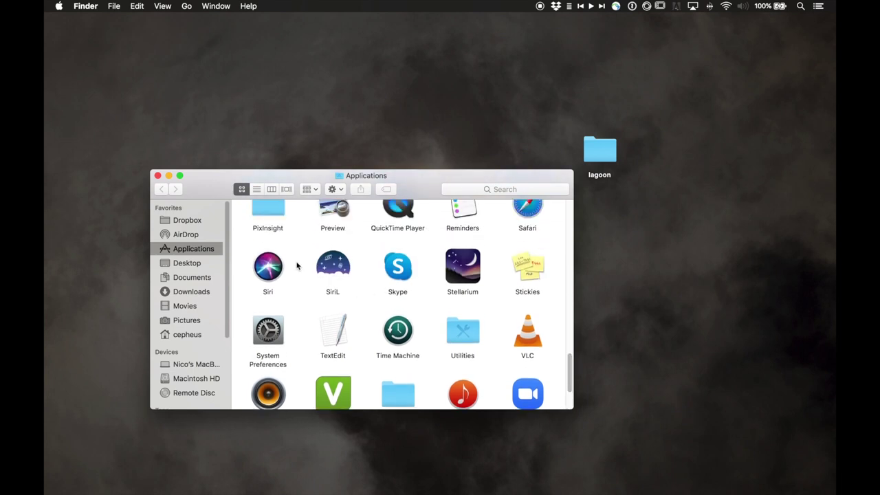
# Step: Try to launch SiriL directly from the Applications folder, dismissing the unidentified developer alert each time
pyautogui.click(340, 264)
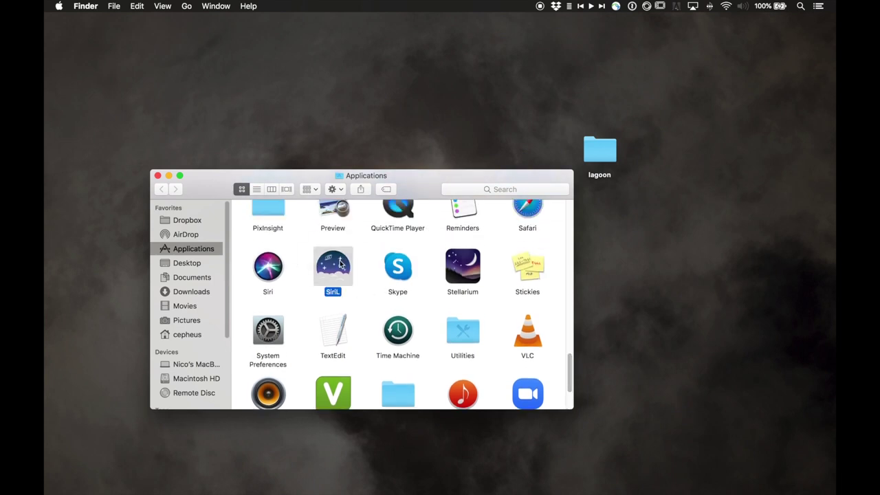
pyautogui.doubleClick(340, 264)
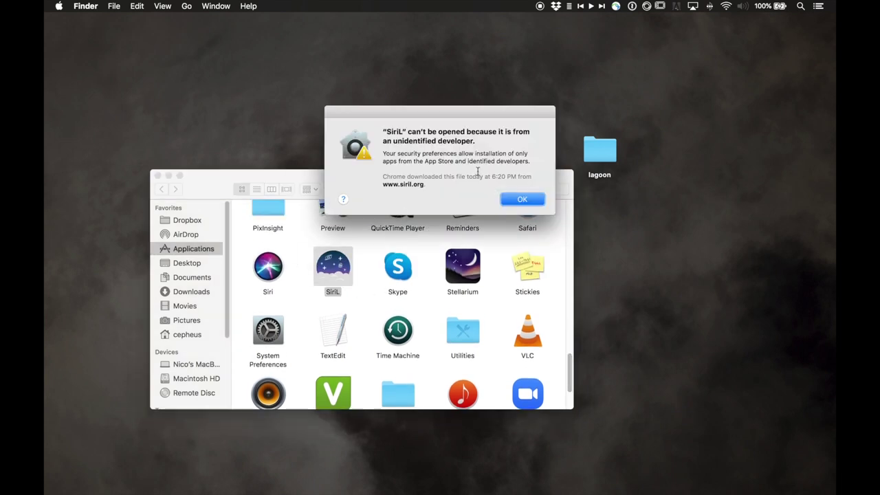
pyautogui.click(516, 200)
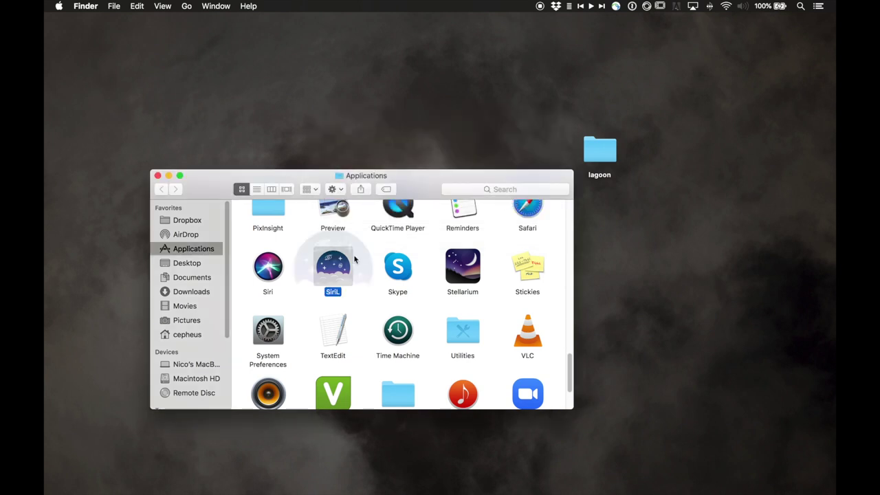
pyautogui.press('super+o')
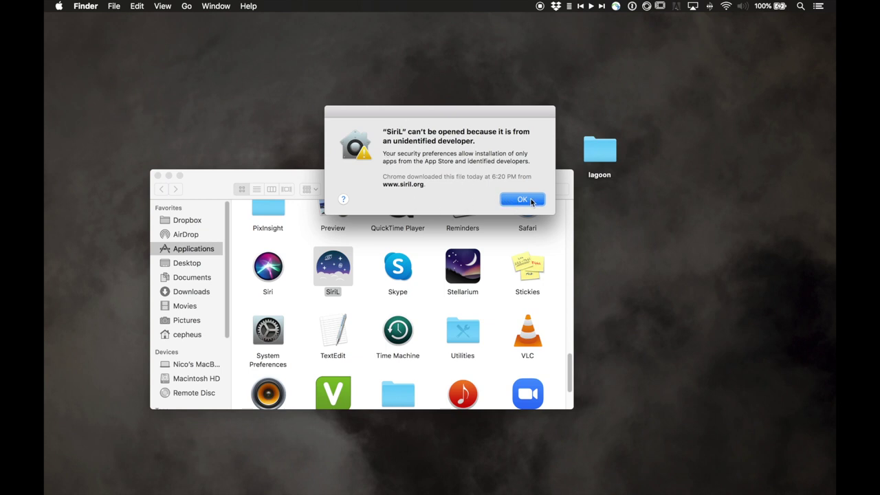
pyautogui.click(520, 200)
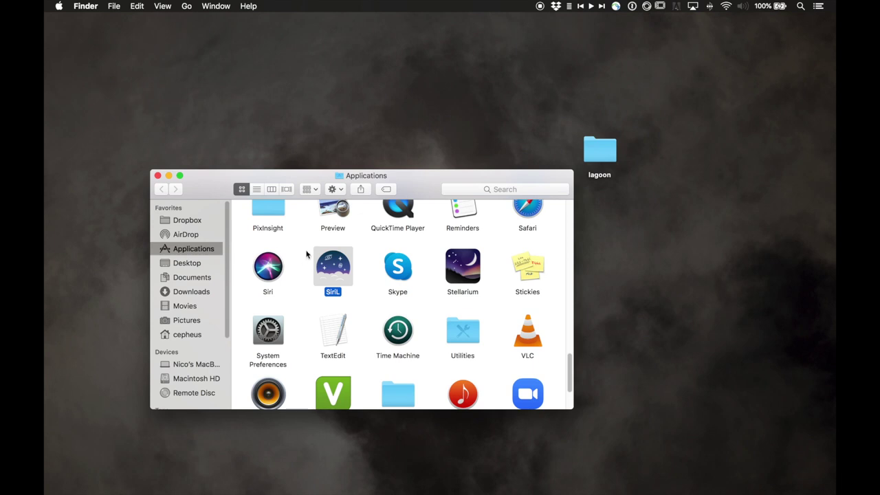
# Step: Open SiriL from the Applications folder with the unidentified developer override, approve its launch, and close the Finder window
pyautogui.rightClick(330, 260)
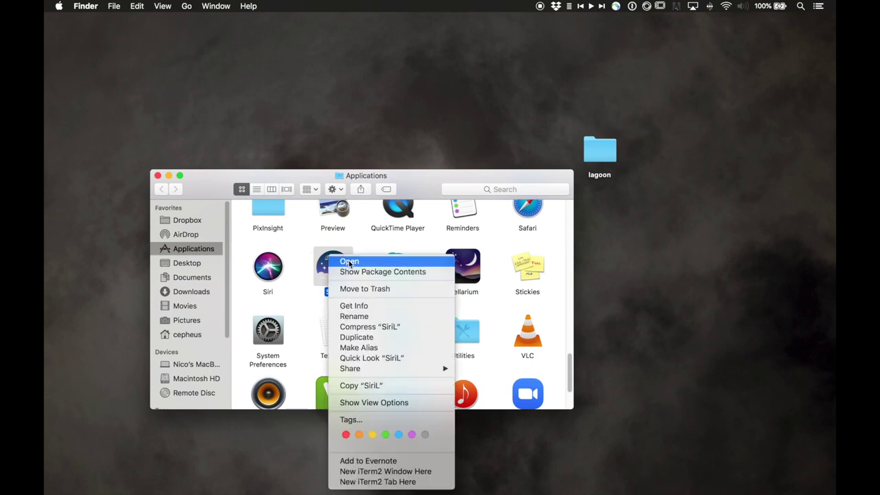
pyautogui.click(349, 262)
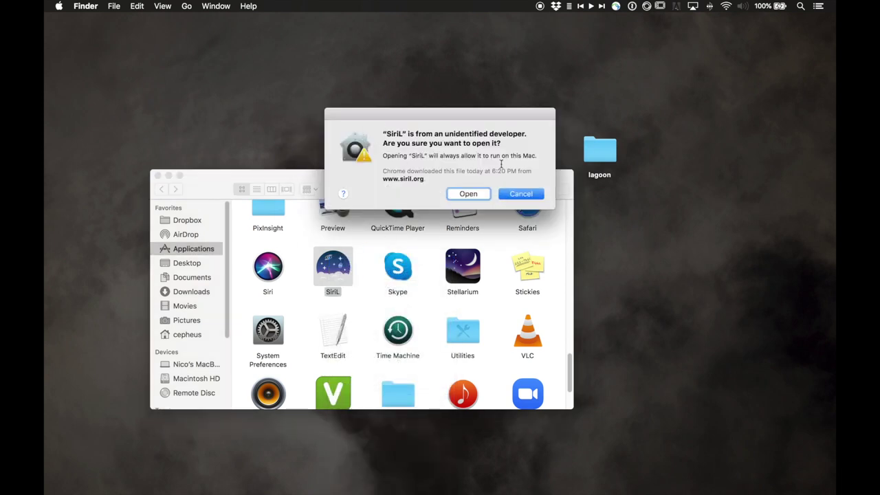
pyautogui.click(468, 196)
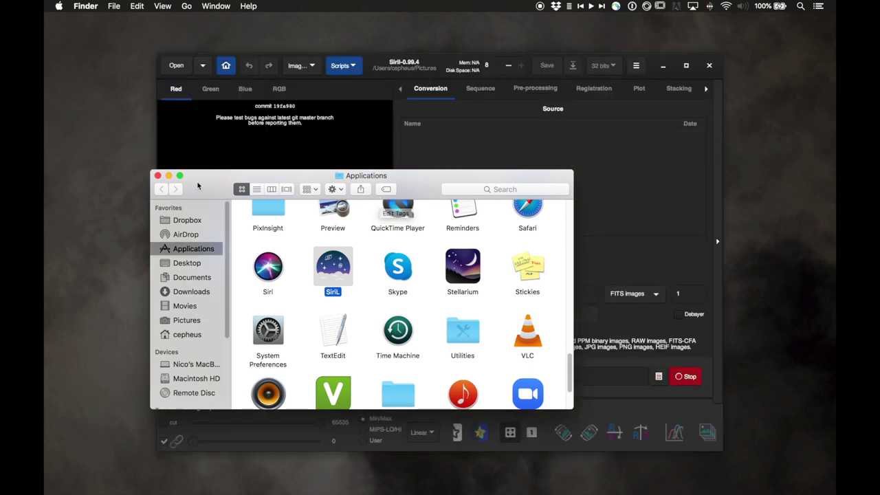
pyautogui.click(157, 175)
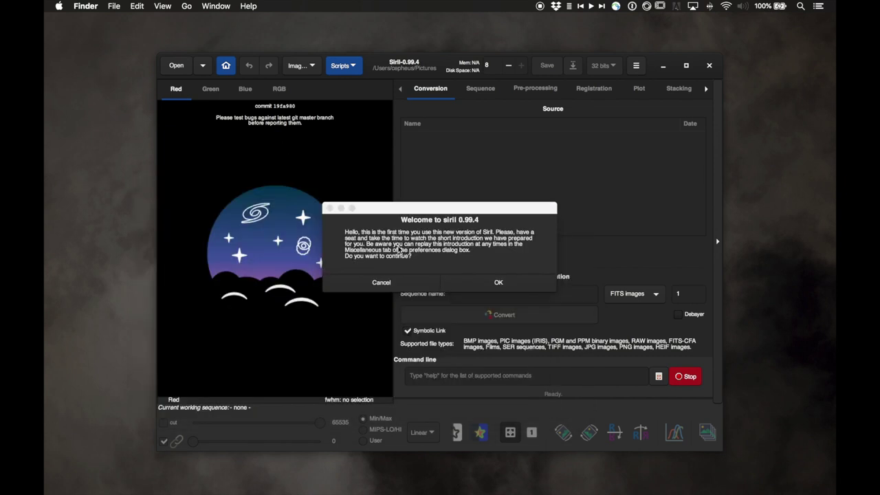
# Step: Move the siril 0.99.4 welcome dialog aside, accept the introduction, and maximize the main window
pyautogui.click(386, 211)
pyautogui.moveTo(386, 211); pyautogui.dragTo(396, 166)
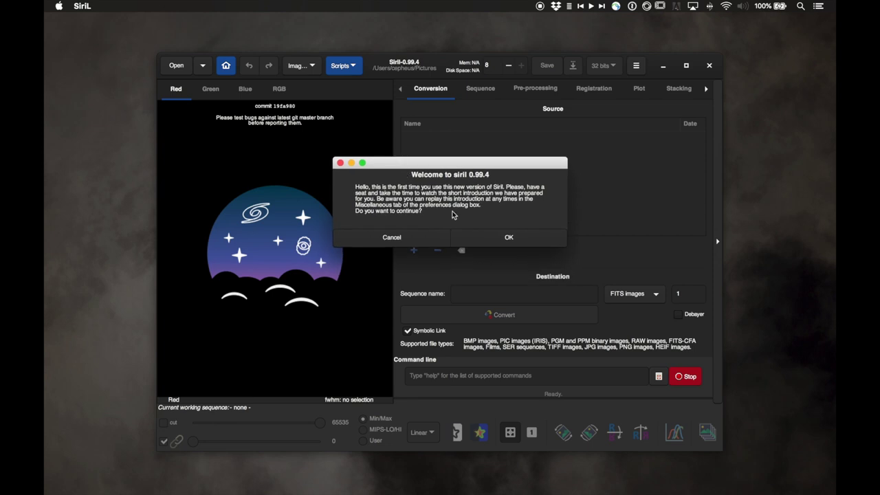
pyautogui.moveTo(391, 168); pyautogui.dragTo(232, 198)
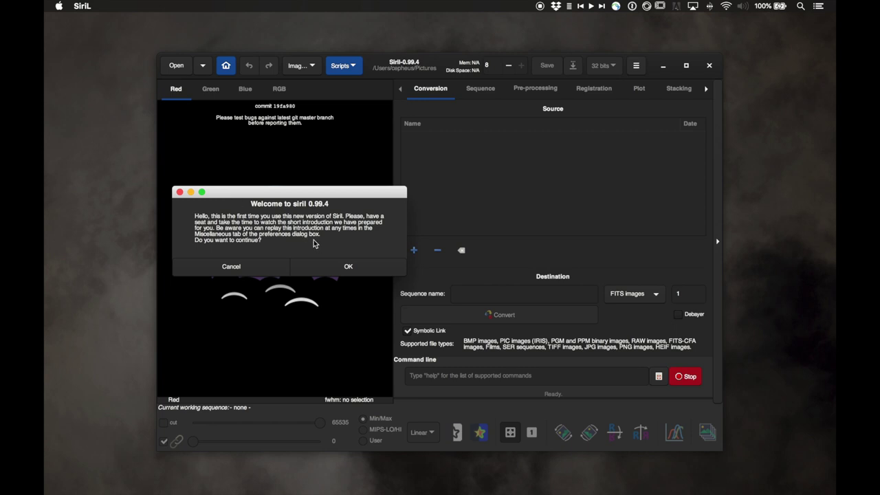
pyautogui.click(357, 266)
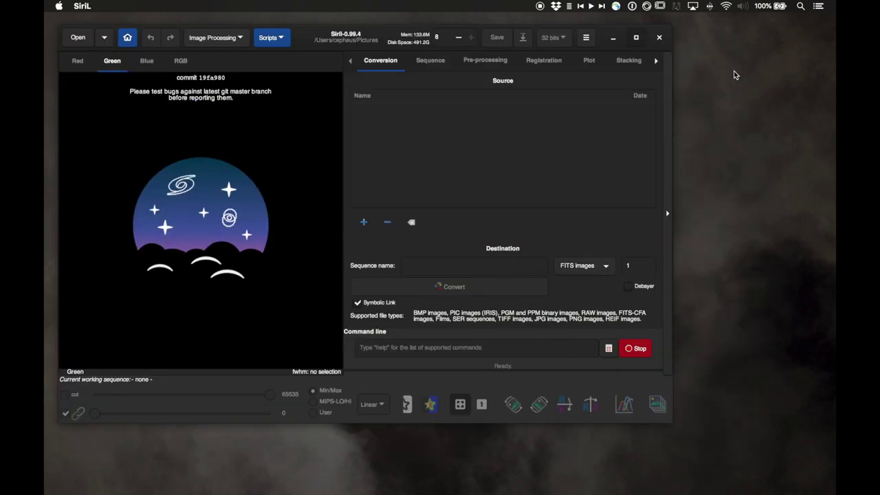
pyautogui.click(734, 71)
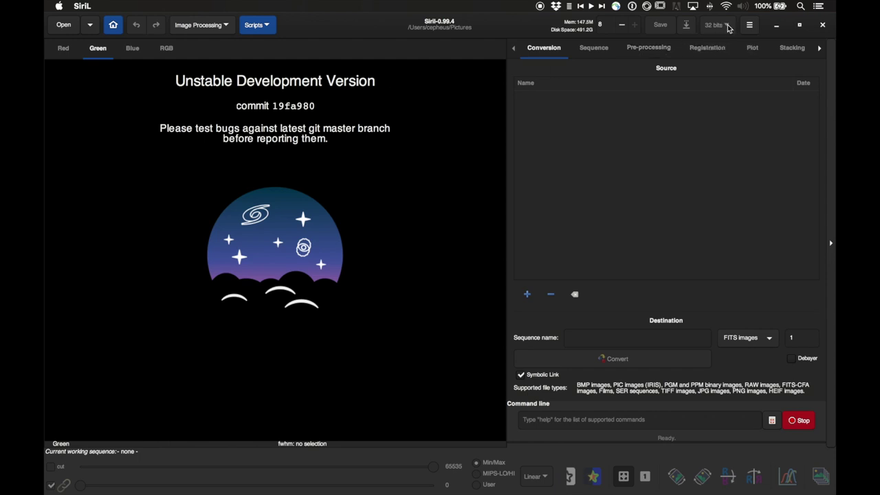
# Step: Set the working directory to the lagoon folder on the Desktop
pyautogui.click(113, 25)
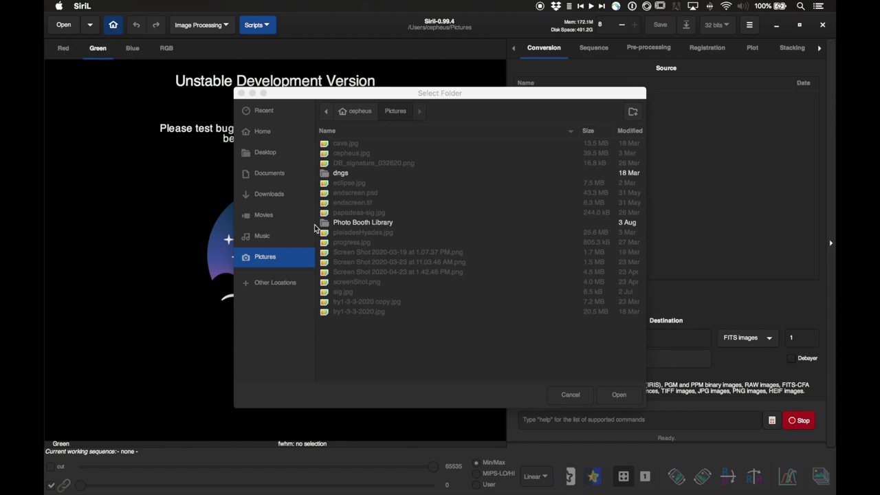
pyautogui.click(265, 154)
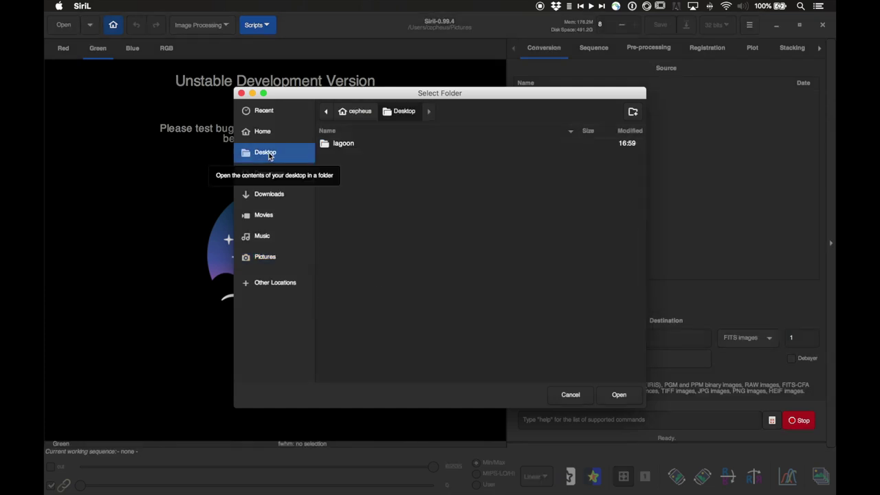
pyautogui.click(345, 147)
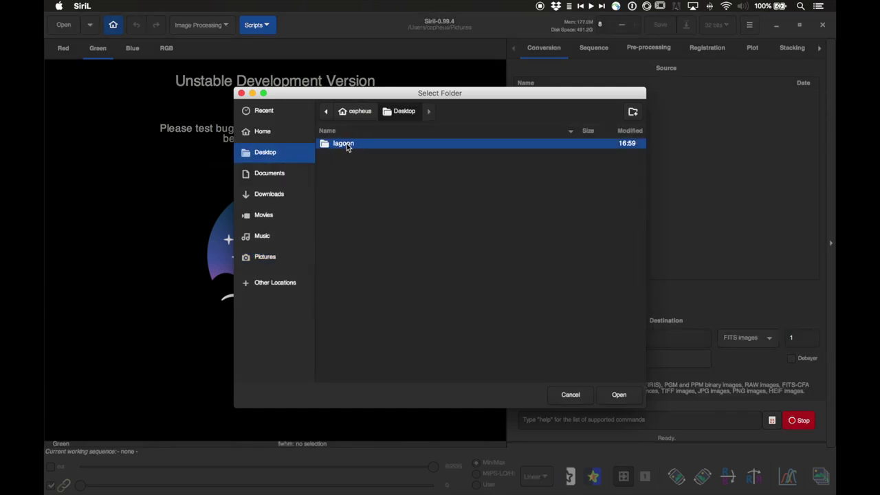
pyautogui.click(627, 395)
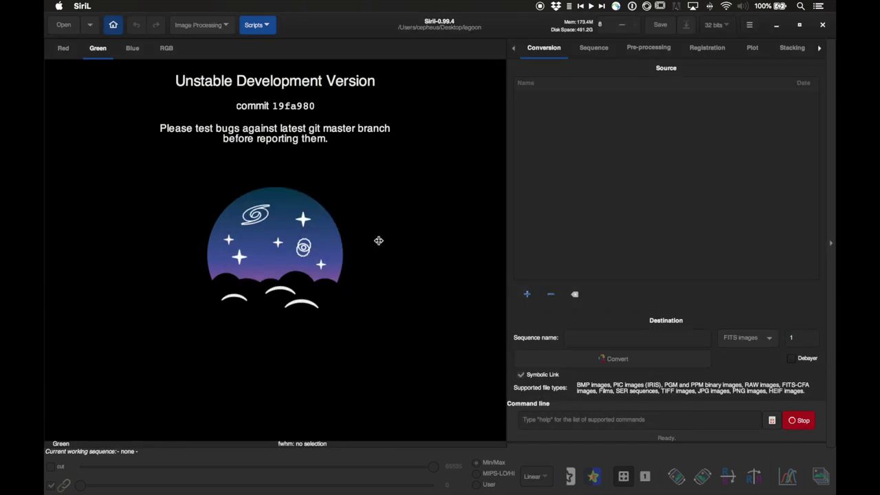
# Step: Minimize Siril, open the lagoon folder from the desktop in Finder, and browse its subfolders down to lights
pyautogui.click(776, 25)
pyautogui.doubleClick(598, 155)
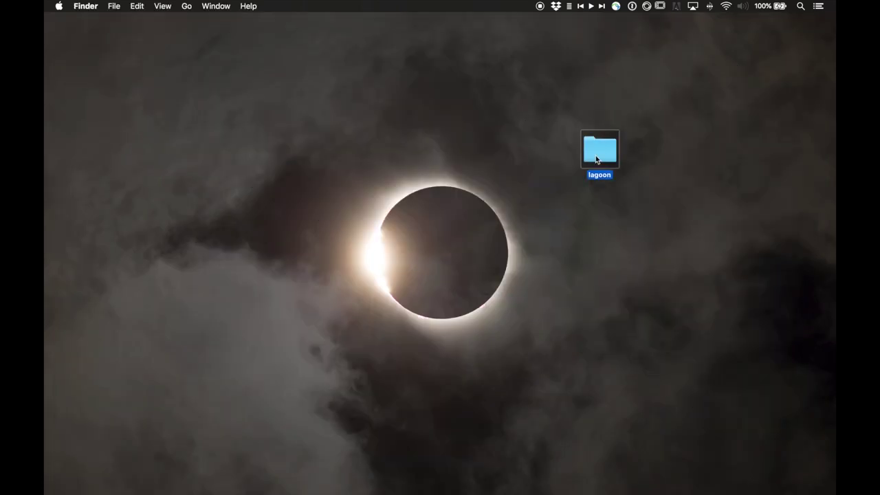
pyautogui.click(456, 110)
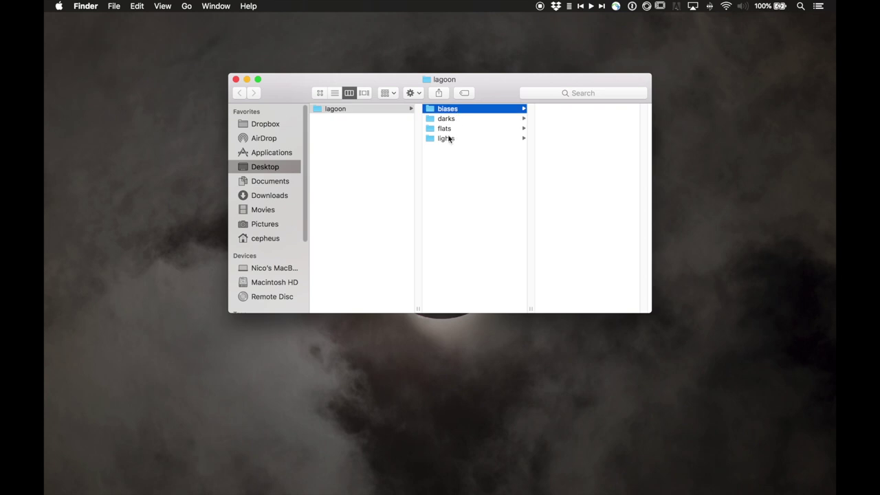
pyautogui.press('Down')
pyautogui.press('Down')
pyautogui.press('Down')
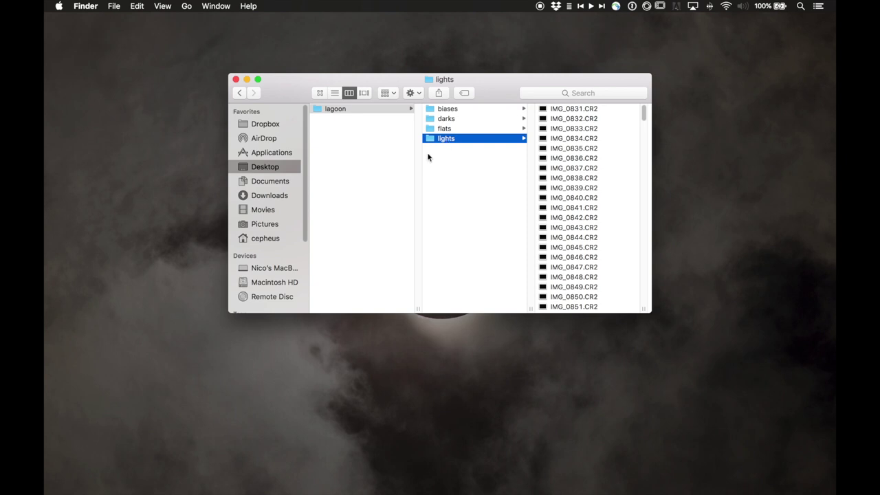
# Step: Examine the CR2 files in the biases, darks, flats and lights subfolders of lagoon and close the Finder window
pyautogui.click(451, 110)
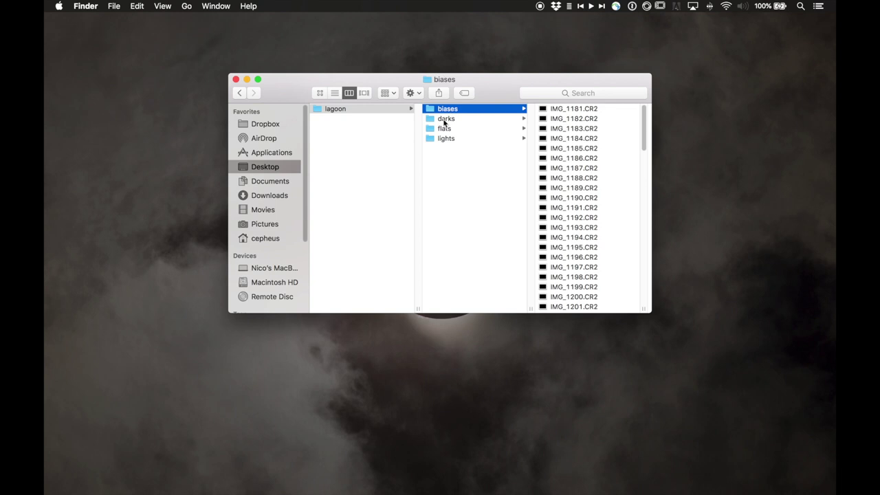
pyautogui.click(443, 119)
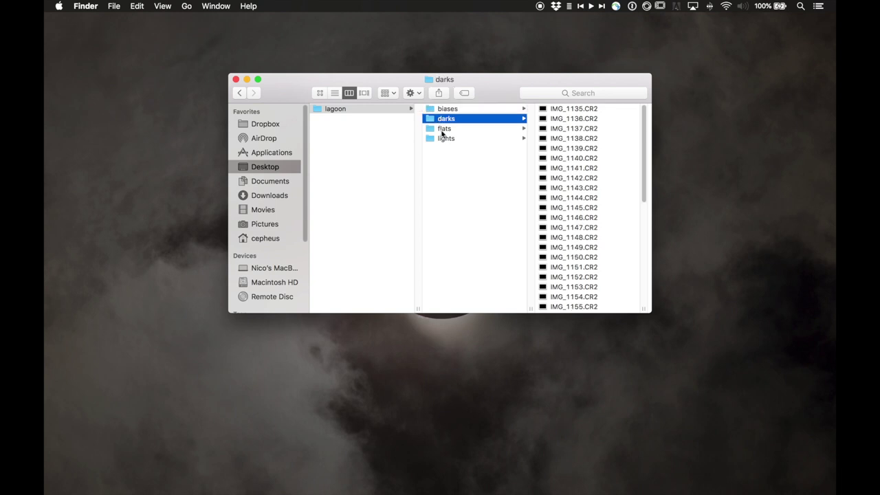
pyautogui.click(443, 130)
pyautogui.click(444, 140)
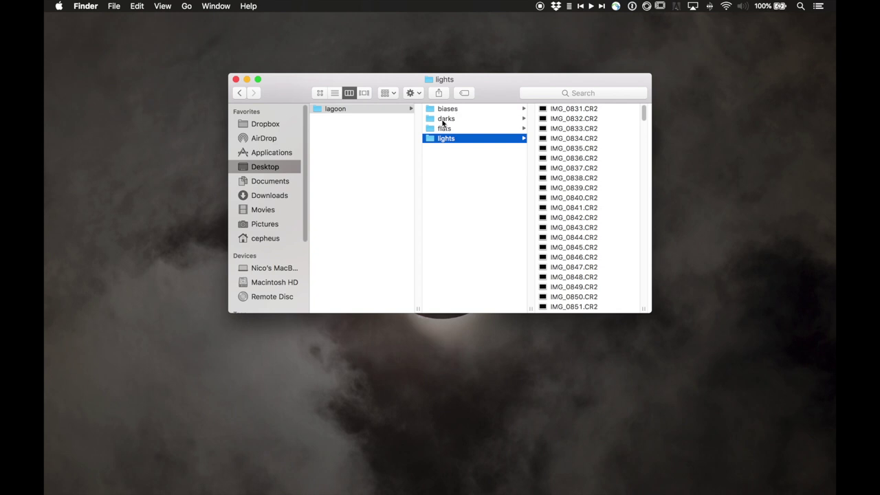
pyautogui.click(361, 112)
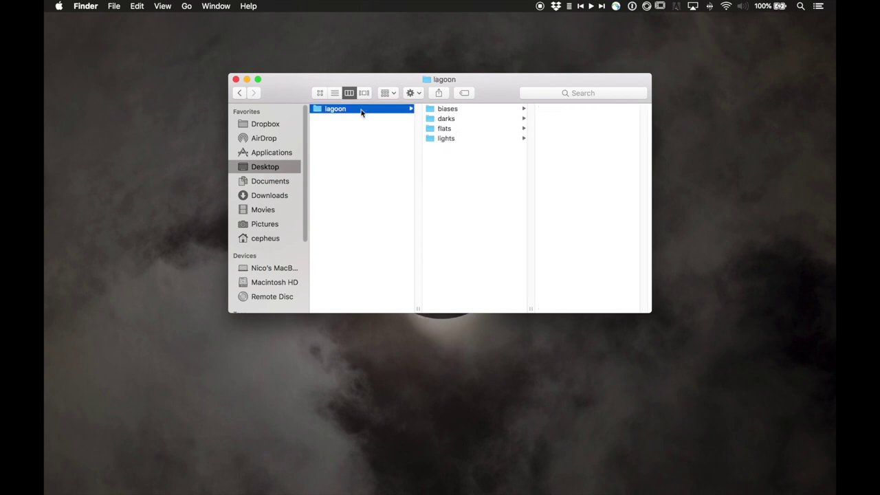
pyautogui.click(449, 110)
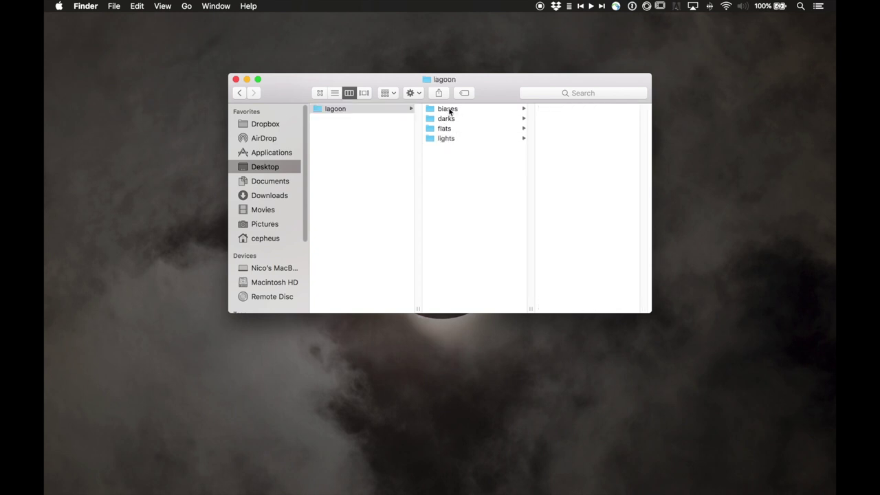
pyautogui.click(446, 120)
pyautogui.click(444, 129)
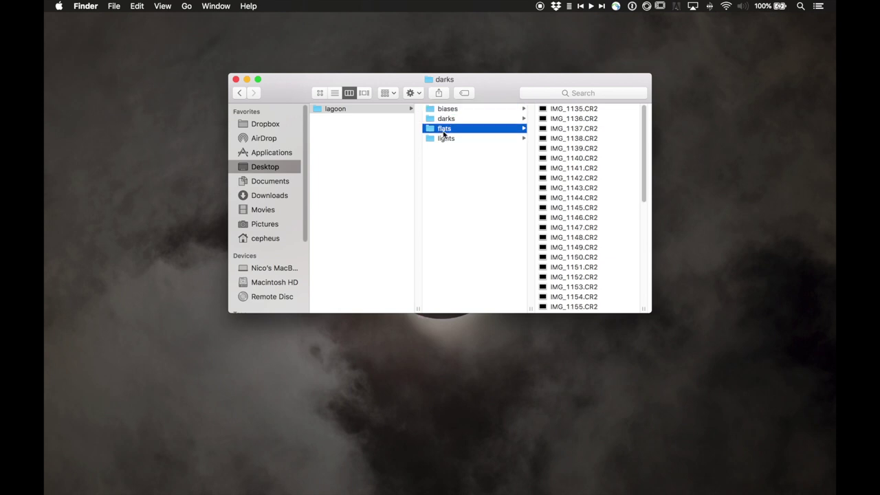
pyautogui.click(445, 140)
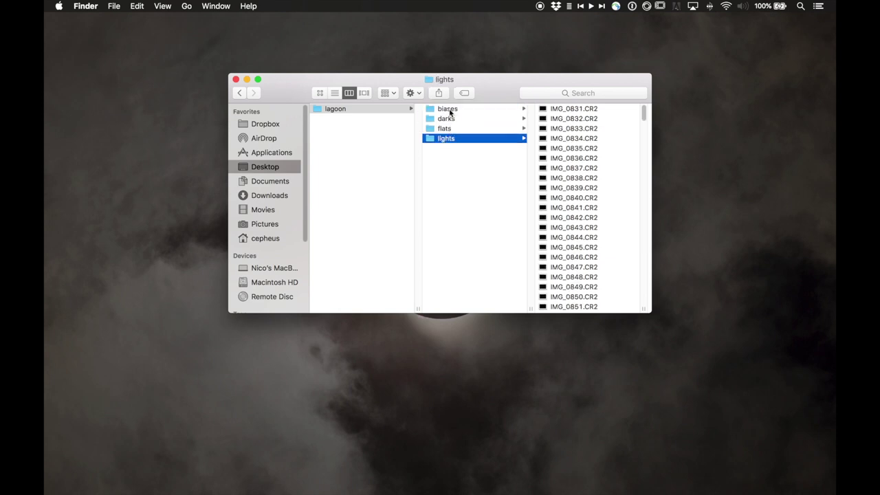
pyautogui.click(236, 79)
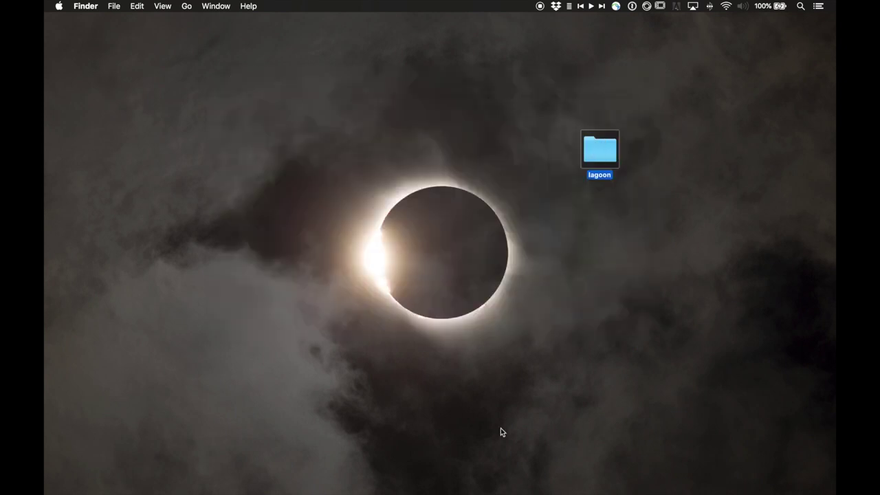
# Step: Switch back to Siril and run the OSC_Preprocessing script, accepting the scripts notice
pyautogui.moveTo(520, 475)
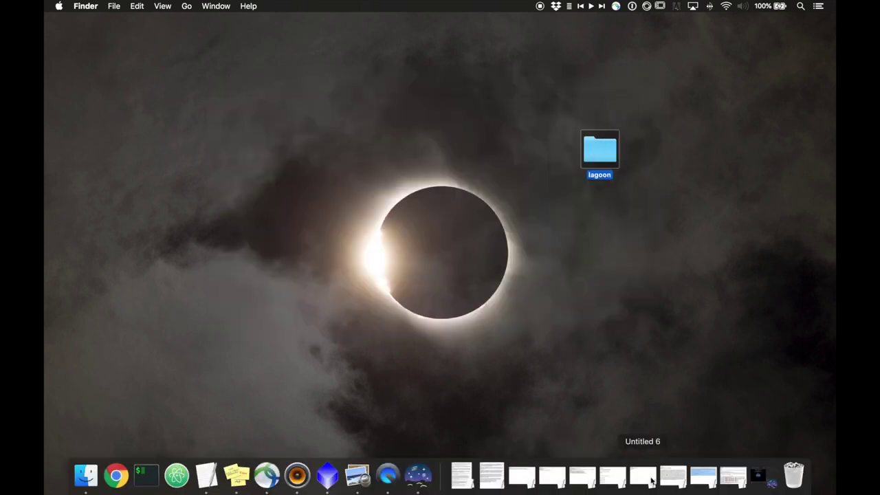
pyautogui.click(758, 476)
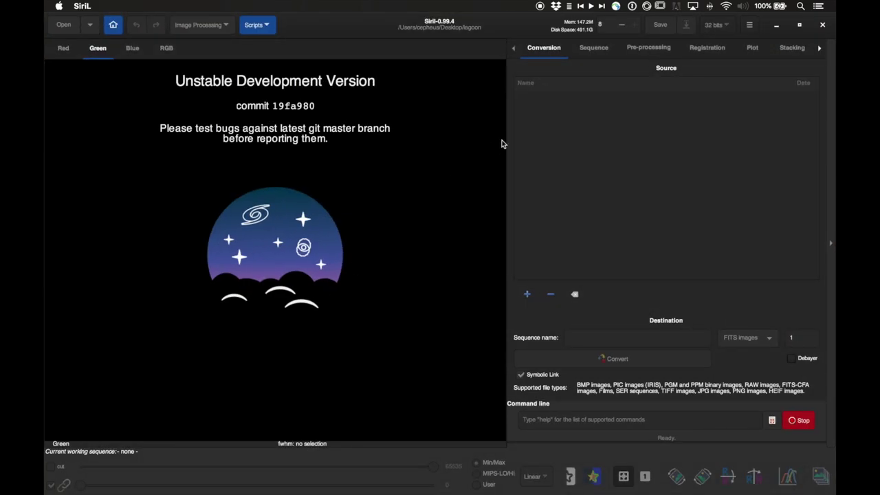
pyautogui.click(265, 29)
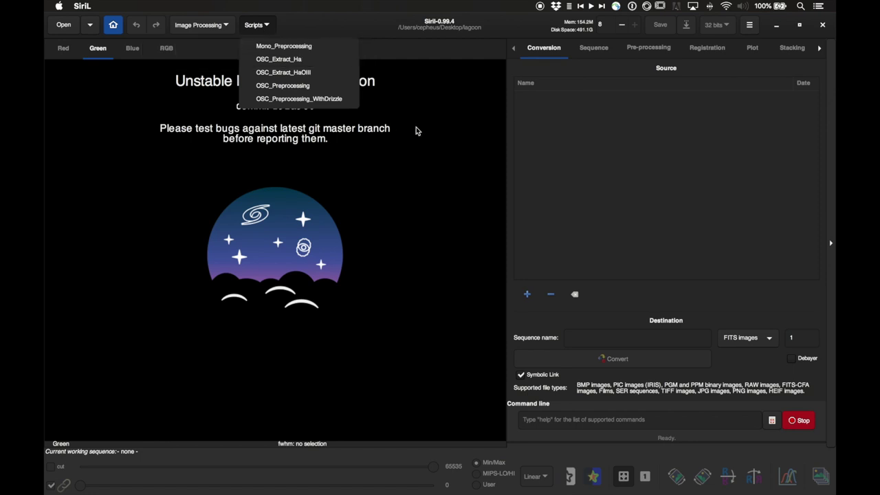
pyautogui.click(298, 91)
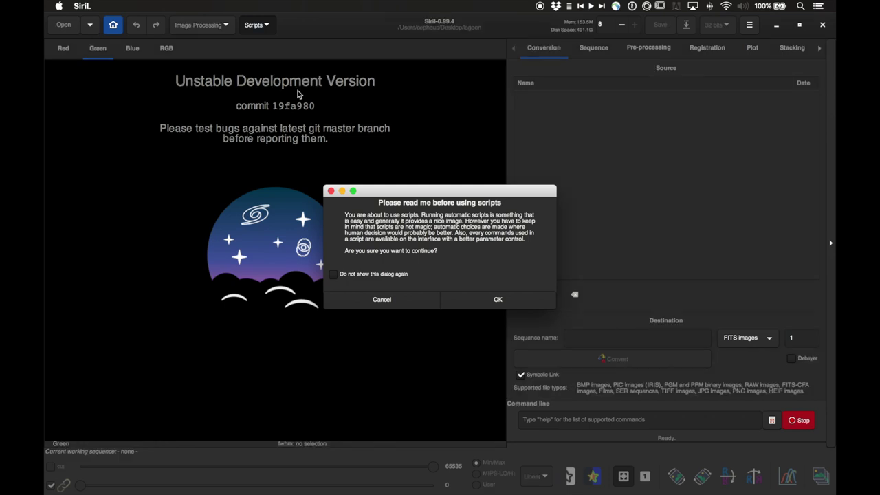
pyautogui.press('Return')
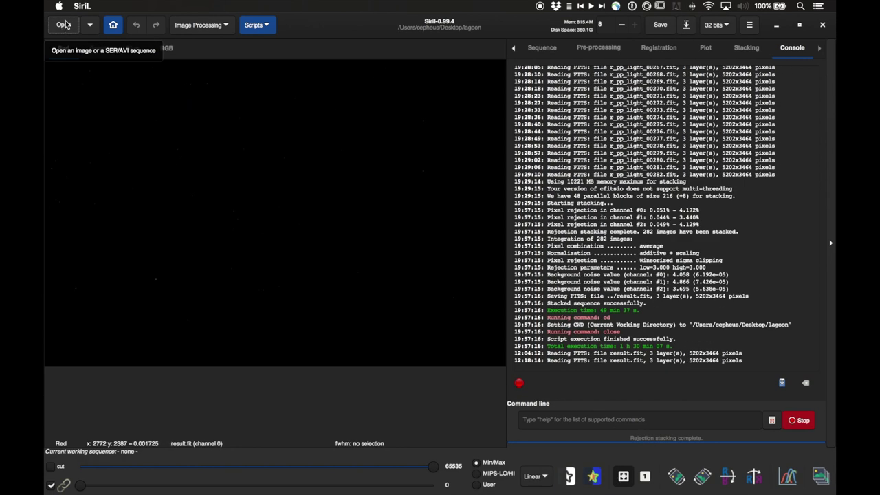
# Step: Open the stacked image result.fit from the lagoon folder
pyautogui.click(63, 24)
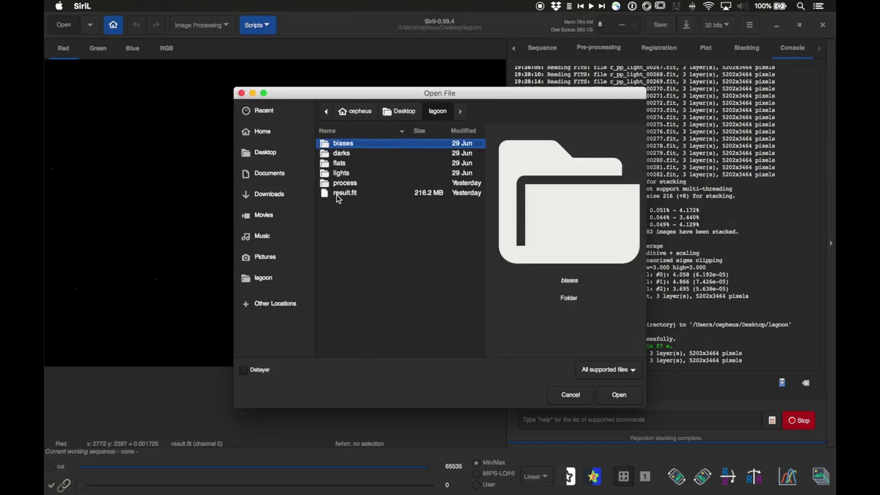
pyautogui.click(344, 194)
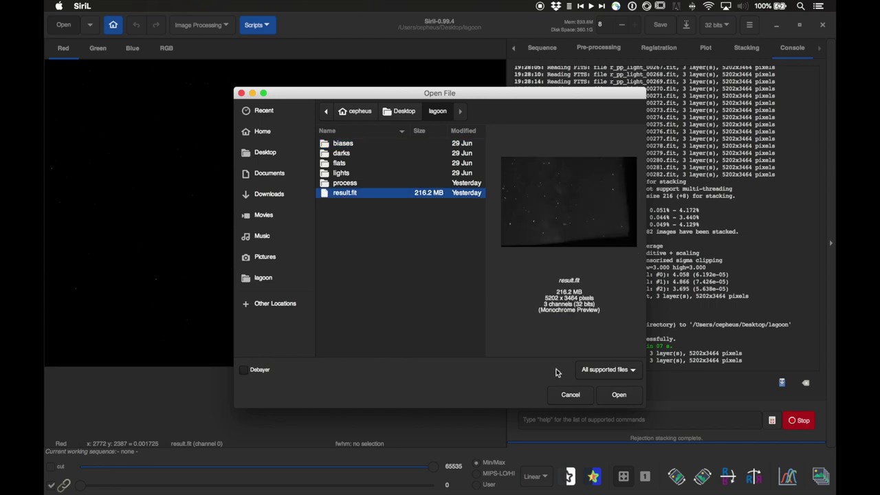
pyautogui.click(618, 398)
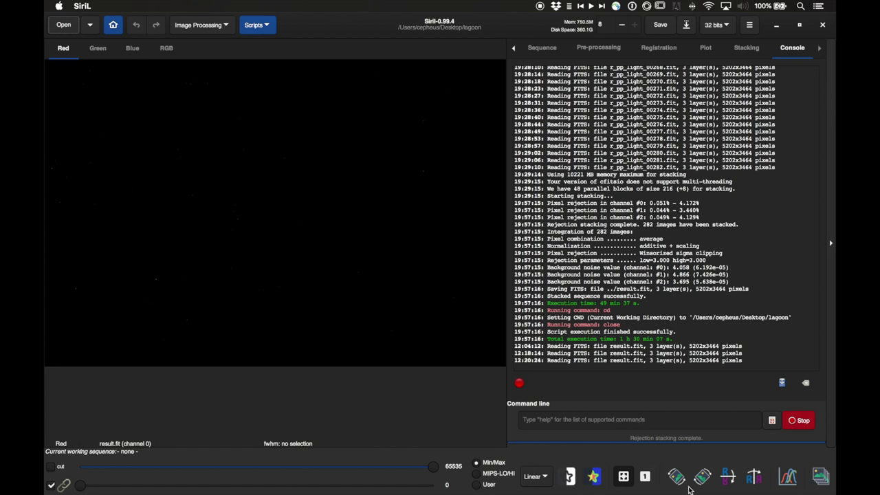
# Step: Set the image display mode to AutoStretch and view the green and blue channels
pyautogui.click(543, 480)
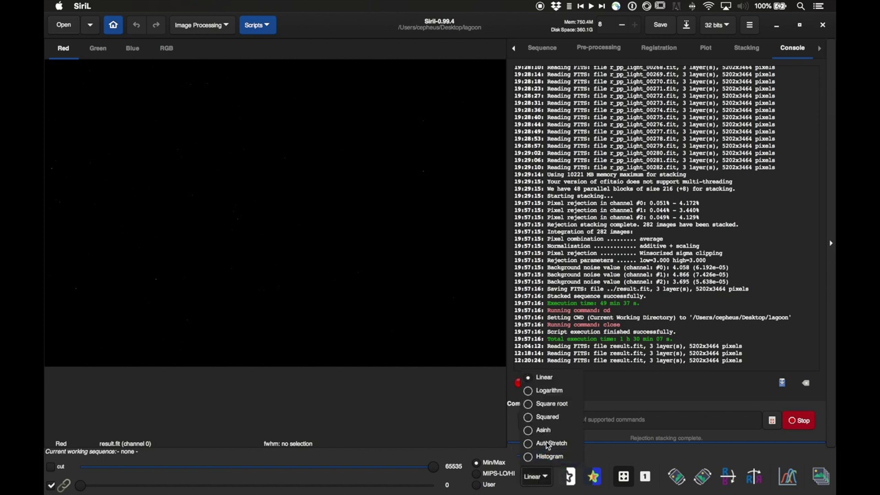
pyautogui.click(560, 470)
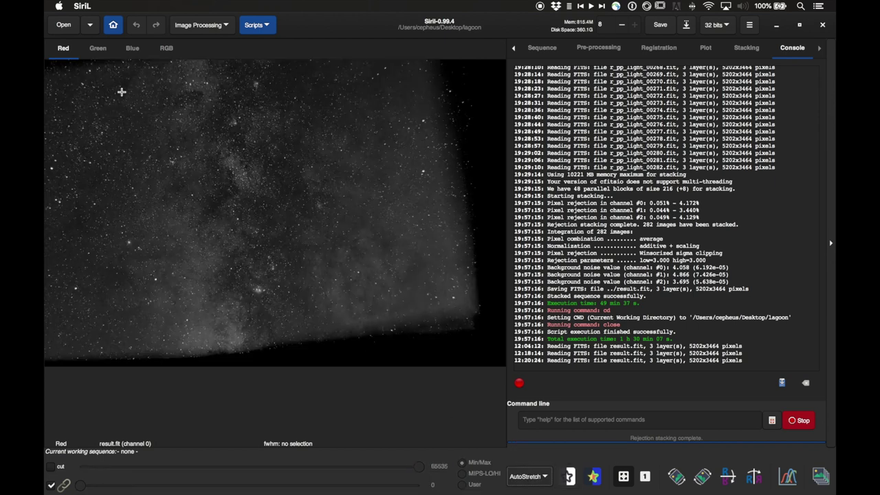
pyautogui.click(97, 50)
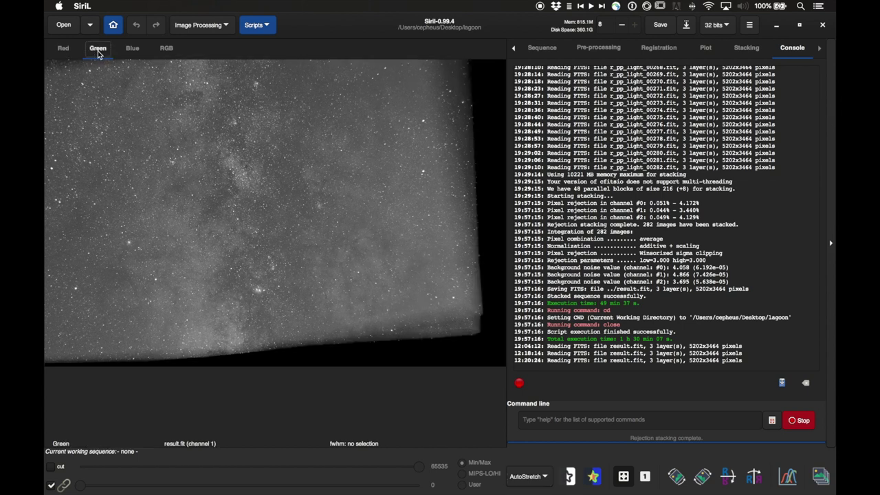
pyautogui.click(131, 49)
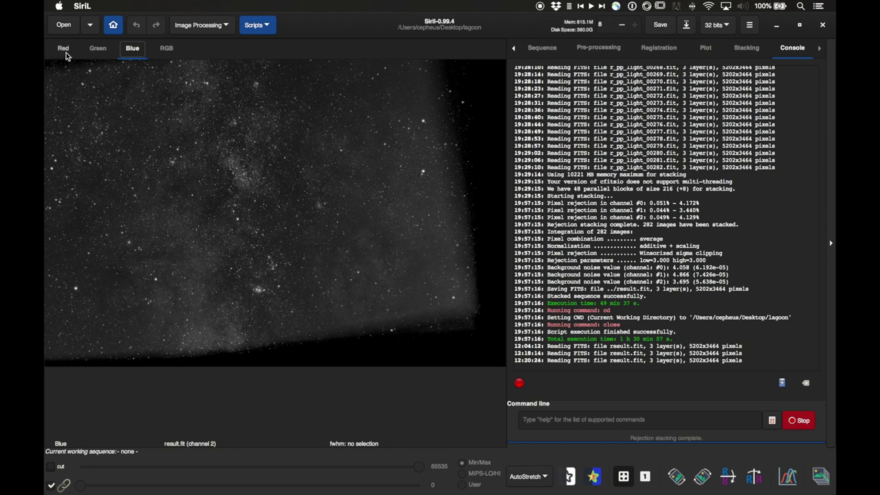
# Step: View the stacked image's red channel and its RGB composite
pyautogui.click(66, 50)
pyautogui.click(112, 52)
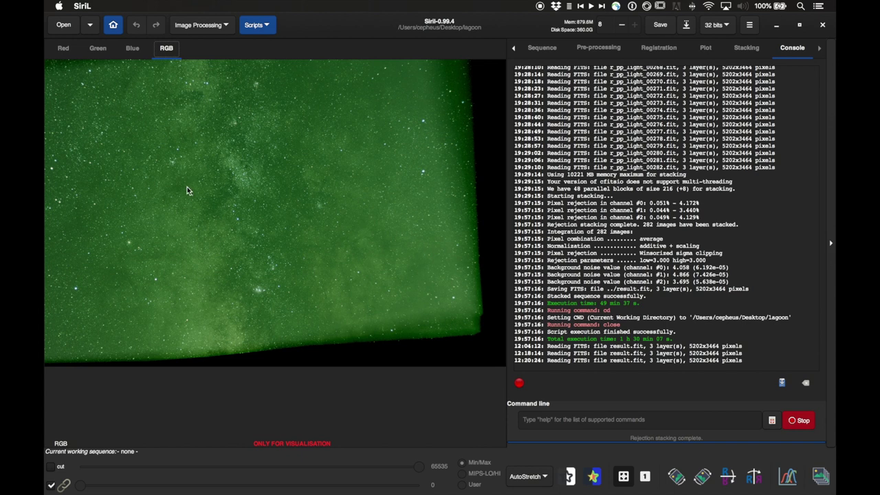
# Step: Open Photometric Color Calibration, look up m20 and use the Simbad entry Trifid Nebula for the image coordinates
pyautogui.click(226, 29)
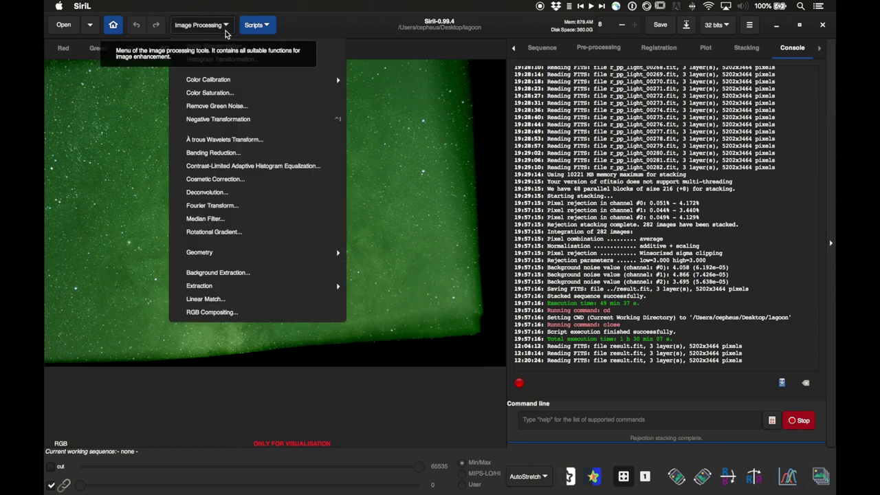
pyautogui.moveTo(238, 81)
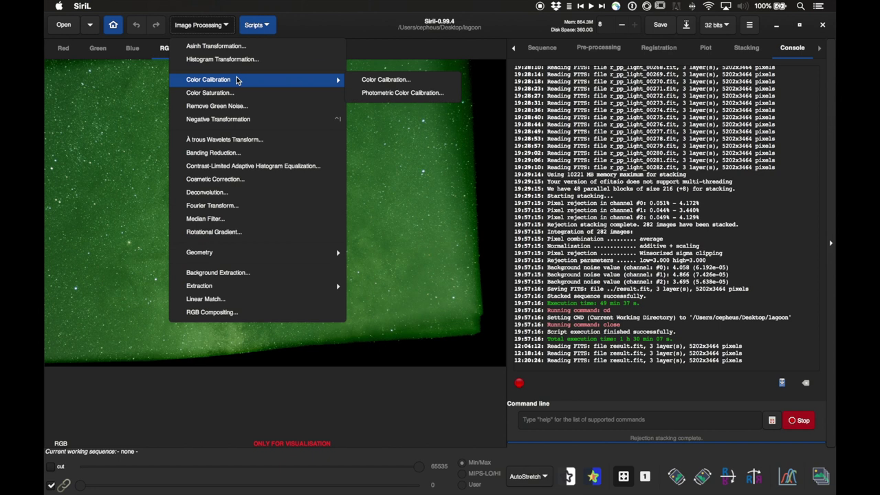
pyautogui.click(370, 94)
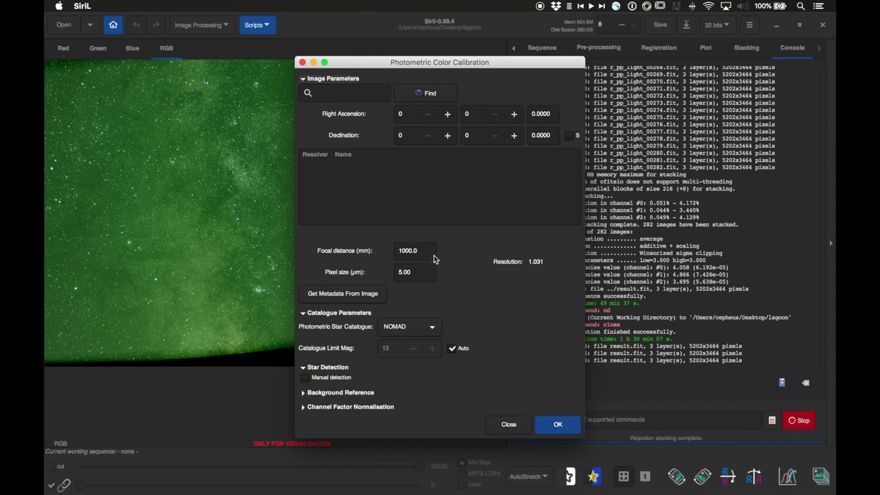
pyautogui.click(327, 91)
pyautogui.write('m20')
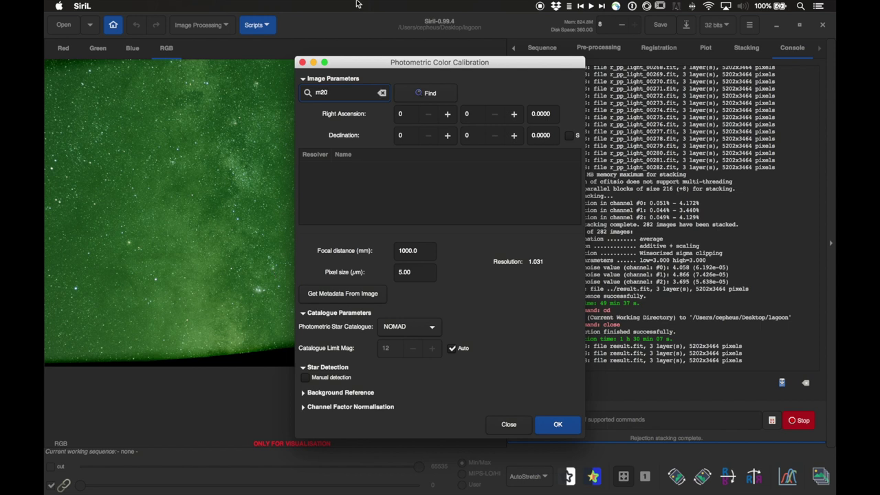
pyautogui.click(430, 93)
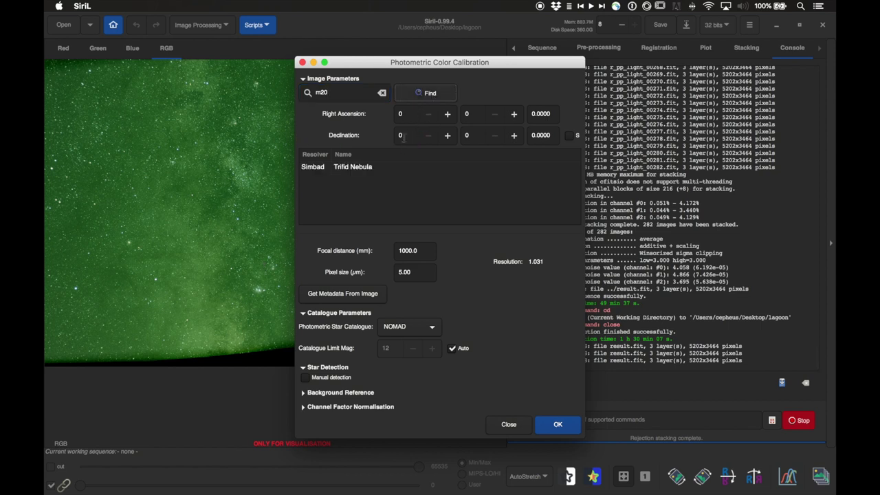
pyautogui.click(353, 172)
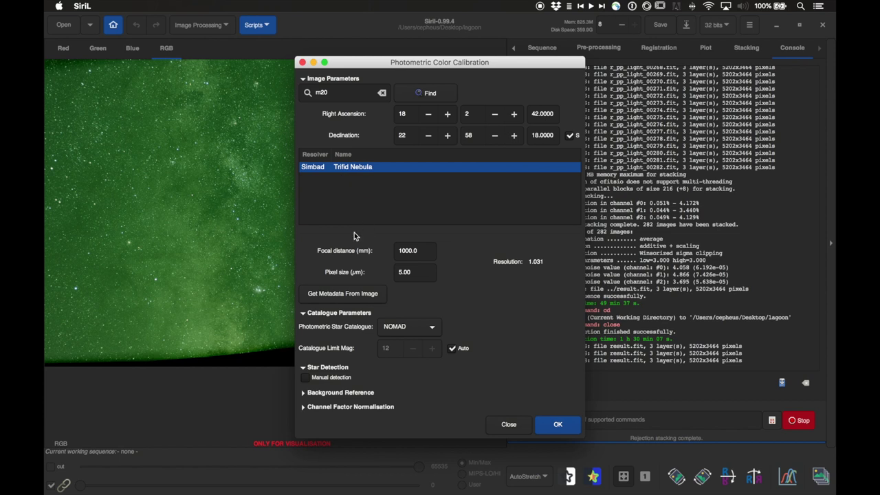
# Step: Set the focal distance to 50 mm for the photometric calibration
pyautogui.doubleClick(418, 250)
pyautogui.write('50')
pyautogui.click(417, 274)
# Step: Switch to Safari, search Google for "canon 60d pixel size" and look through the results for the sensor's pixel size
pyautogui.press('super+space')
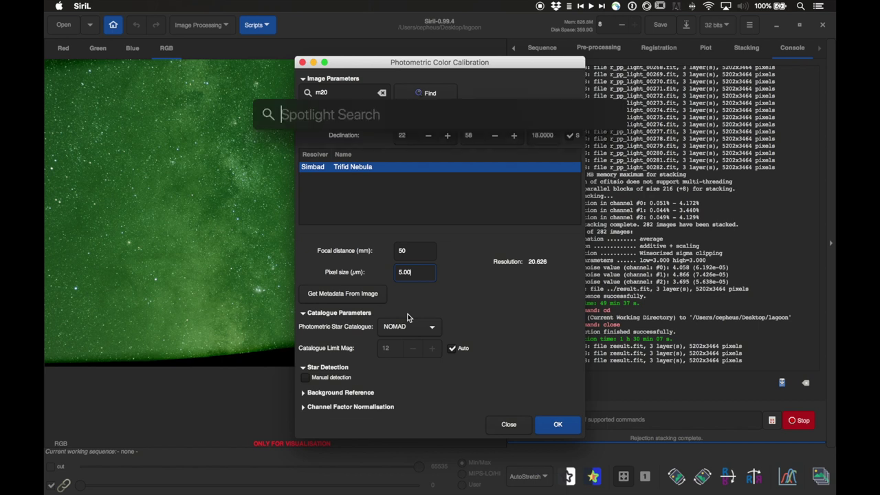
pyautogui.write('safari')
pyautogui.press('Escape')
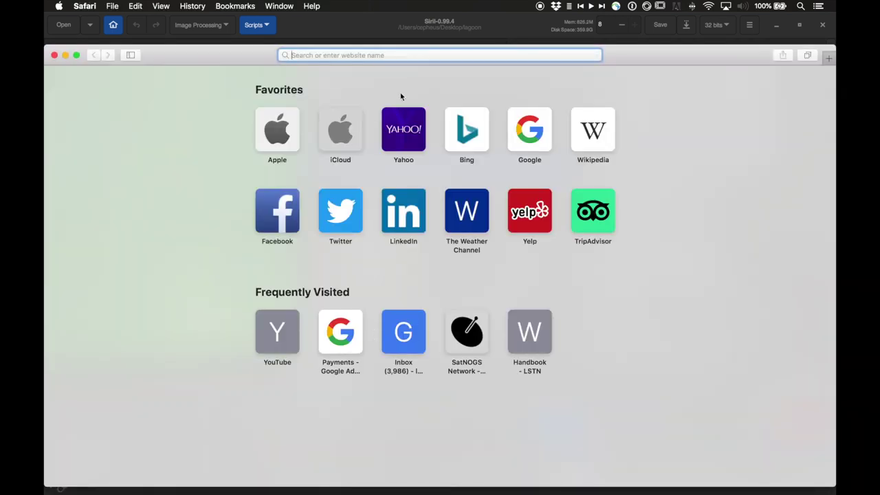
pyautogui.click(530, 130)
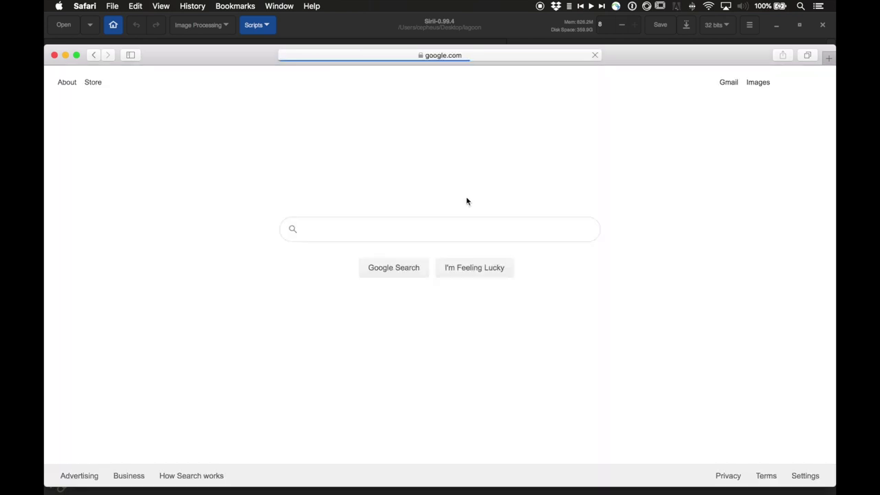
pyautogui.write('c')
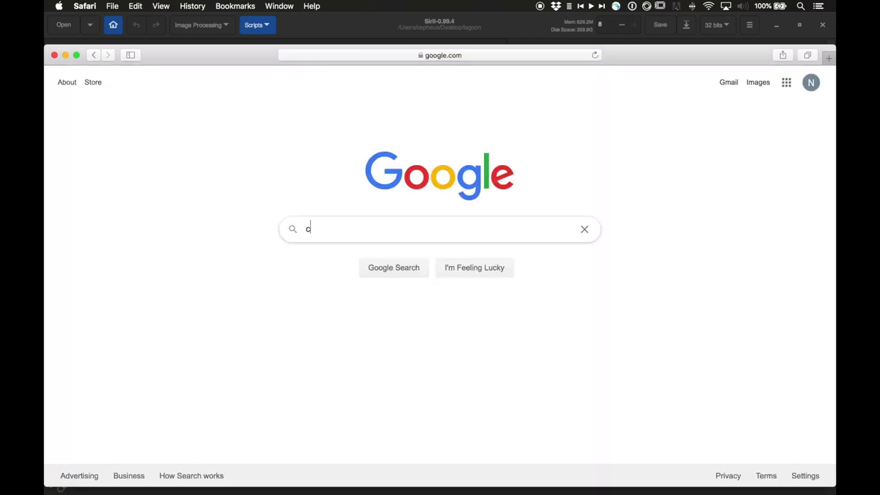
pyautogui.write('anon 6')
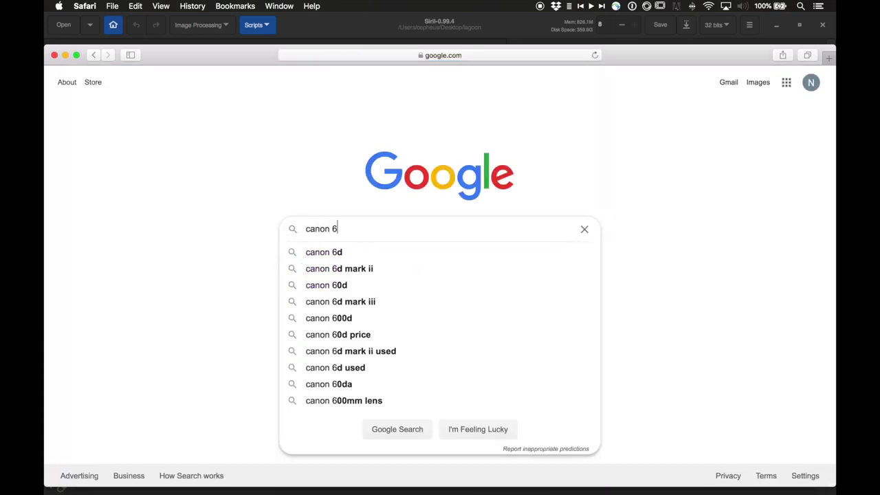
pyautogui.write('0d pixe')
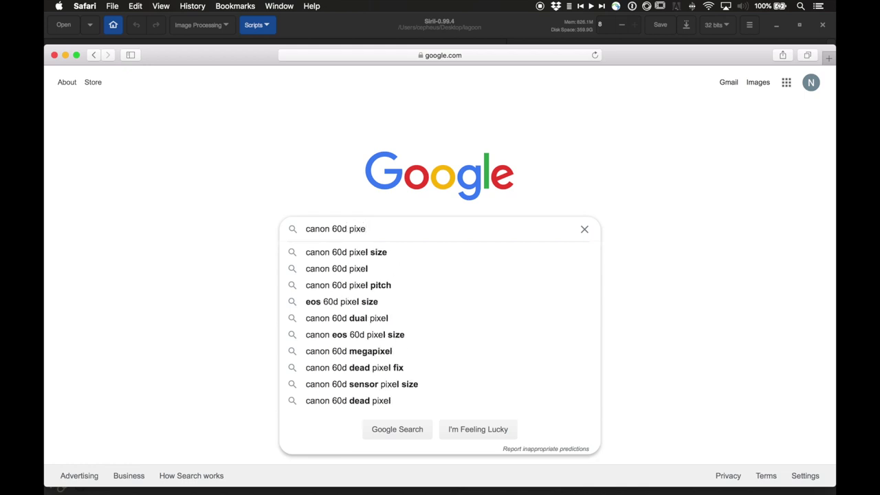
pyautogui.press('Down')
pyautogui.press('Return')
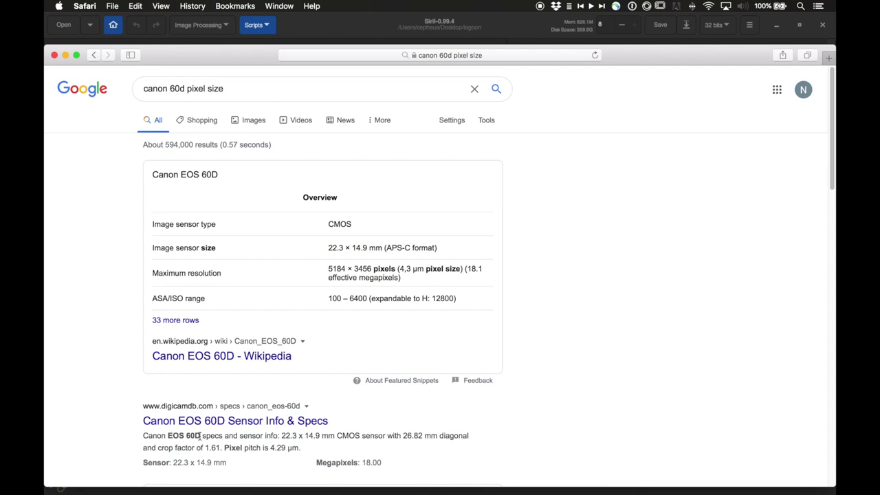
pyautogui.scroll(-2, 832, 182)
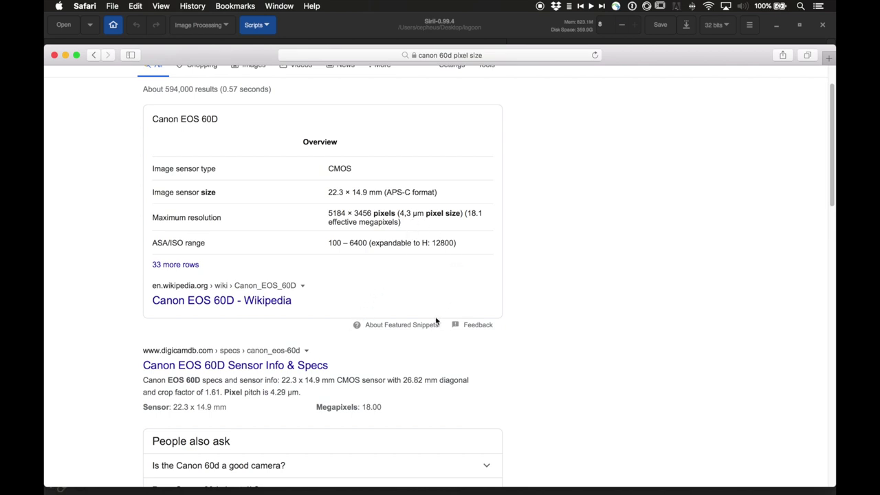
# Step: Return to Siril, set the pixel size to 4.29 µm and run the photometric color calibration
pyautogui.click(309, 30)
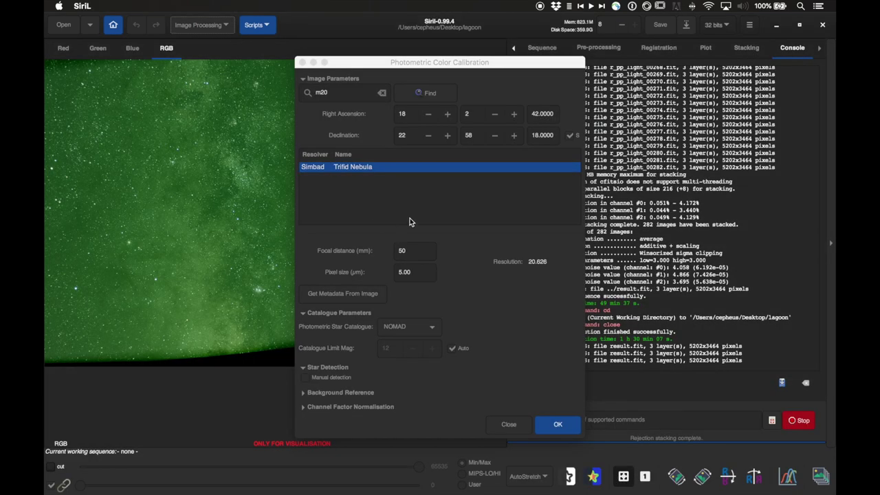
pyautogui.click(416, 274)
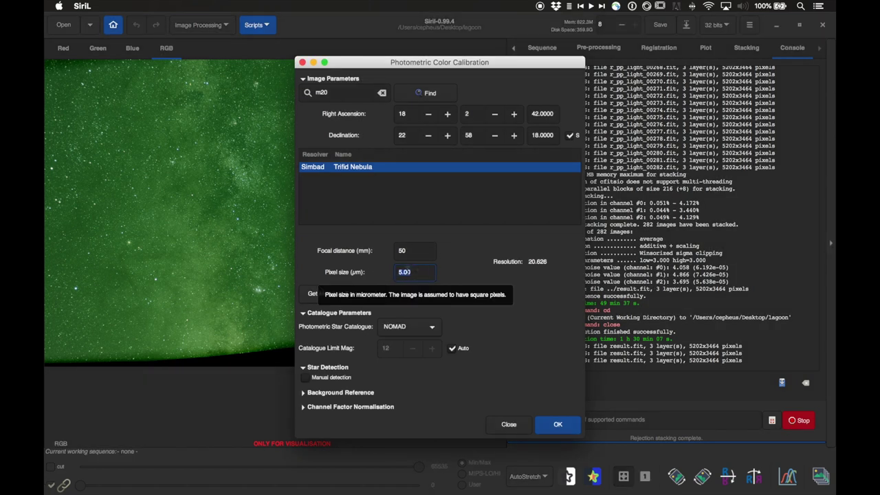
pyautogui.write('4.2')
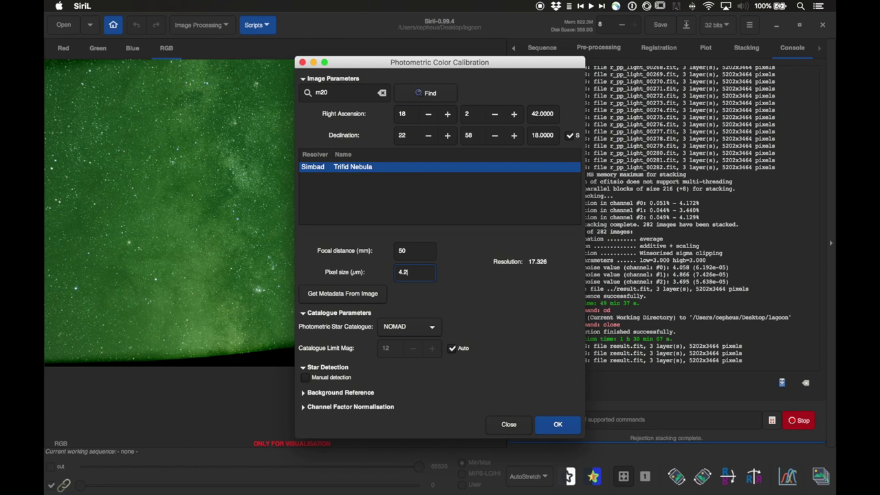
pyautogui.write('9')
pyautogui.click(420, 252)
pyautogui.click(561, 423)
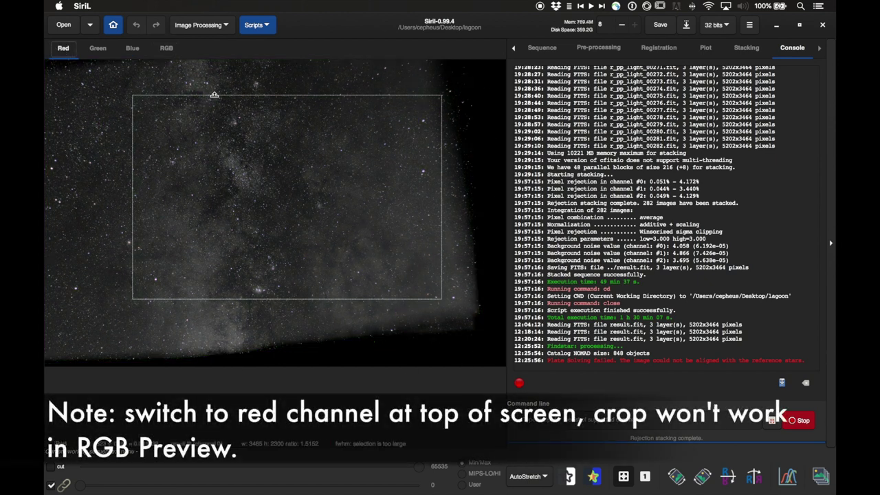
# Step: Crop the image in the red channel to a selection of about 4297 × 2927 pixels, leaving out the dark stacking edges
pyautogui.moveTo(216, 85); pyautogui.dragTo(218, 74)
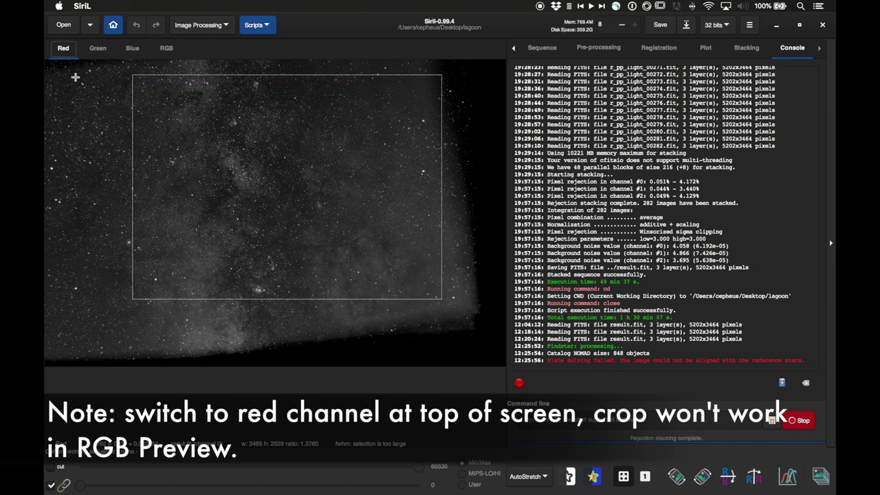
pyautogui.moveTo(63, 73); pyautogui.dragTo(446, 314)
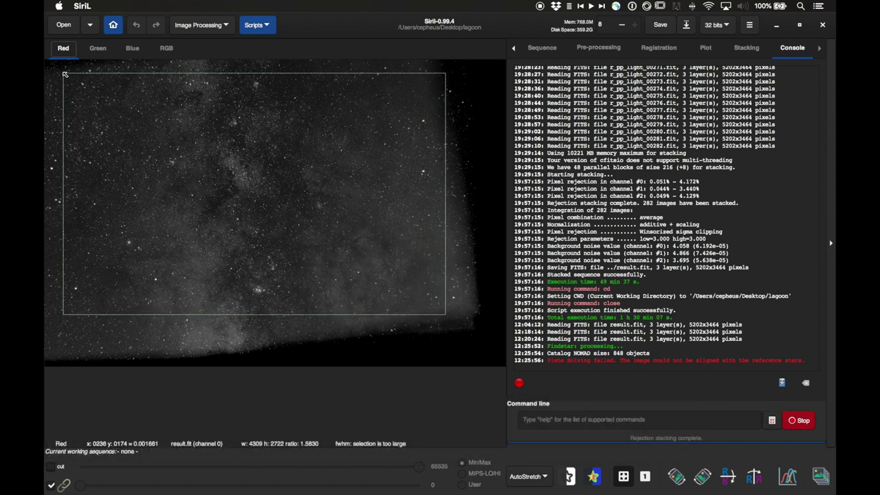
pyautogui.moveTo(248, 315); pyautogui.dragTo(238, 323)
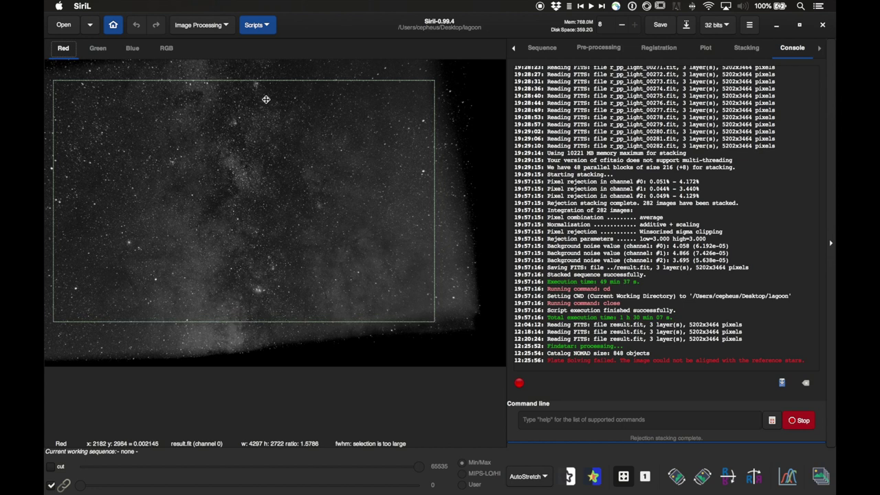
pyautogui.moveTo(273, 77); pyautogui.dragTo(277, 62)
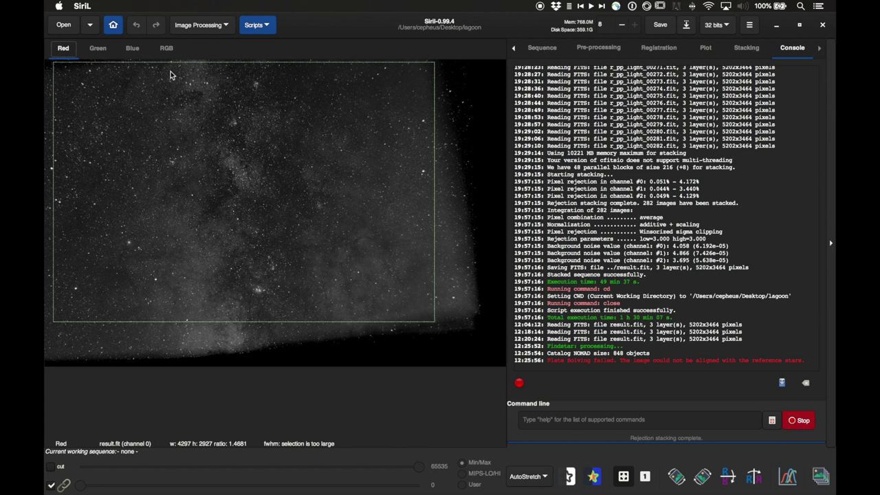
pyautogui.rightClick(432, 240)
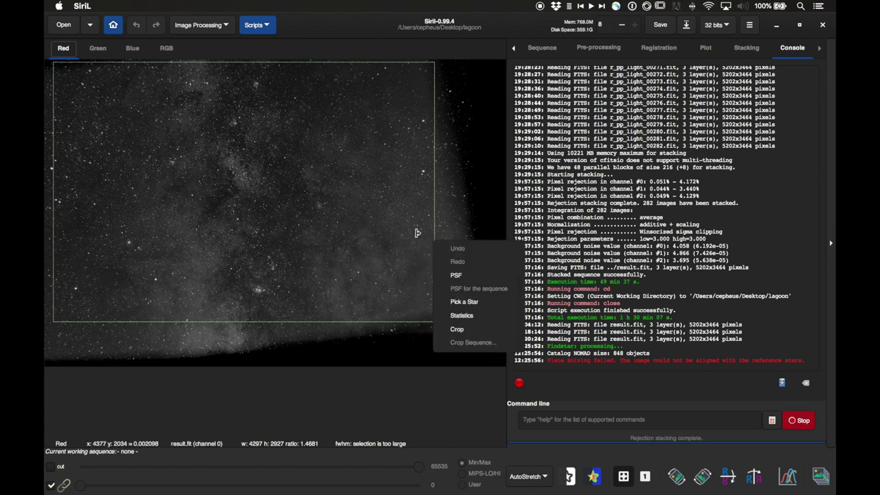
pyautogui.click(462, 330)
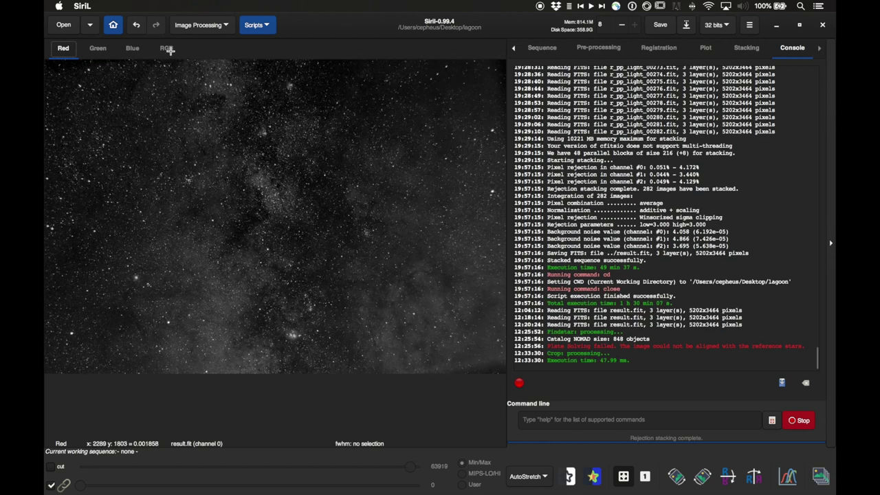
# Step: Run Photometric Color Calibration on the cropped image with the same m20 settings, close the dialog and view the RGB composite
pyautogui.click(224, 25)
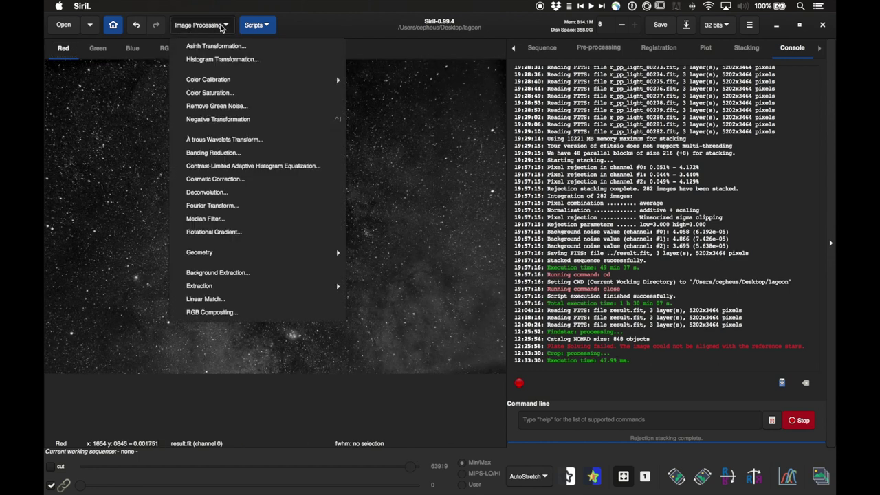
pyautogui.moveTo(269, 80)
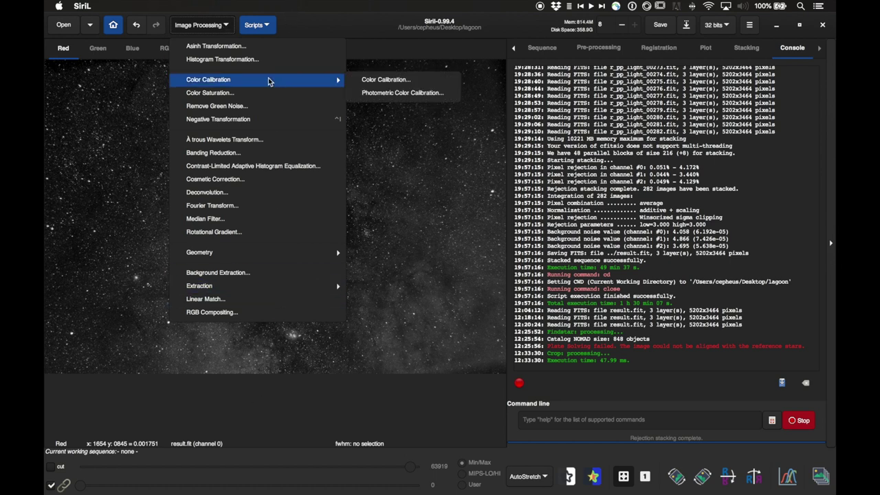
pyautogui.click(382, 94)
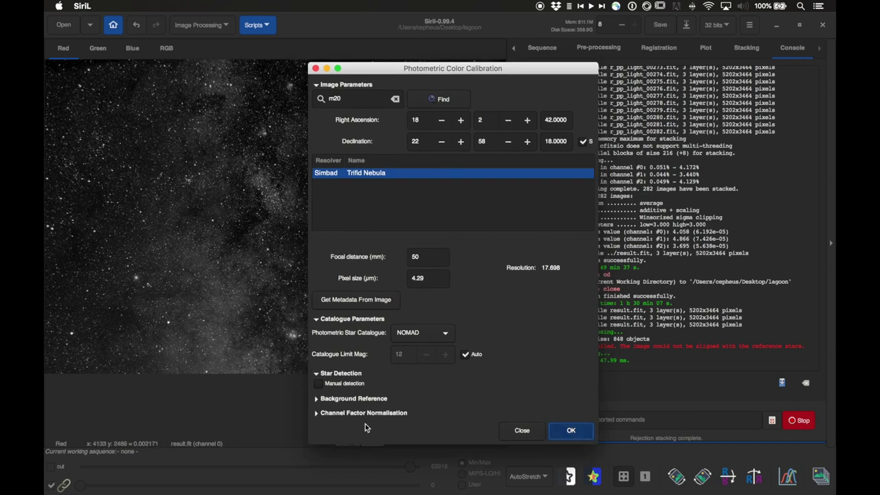
pyautogui.click(570, 429)
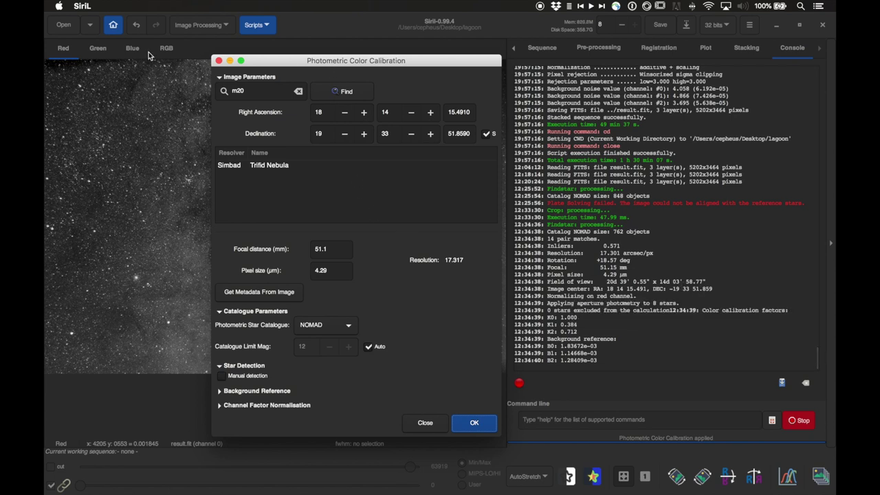
pyautogui.moveTo(285, 61)
pyautogui.mouseDown()
pyautogui.moveTo(428, 62)
pyautogui.moveTo(294, 65)
pyautogui.mouseUp()
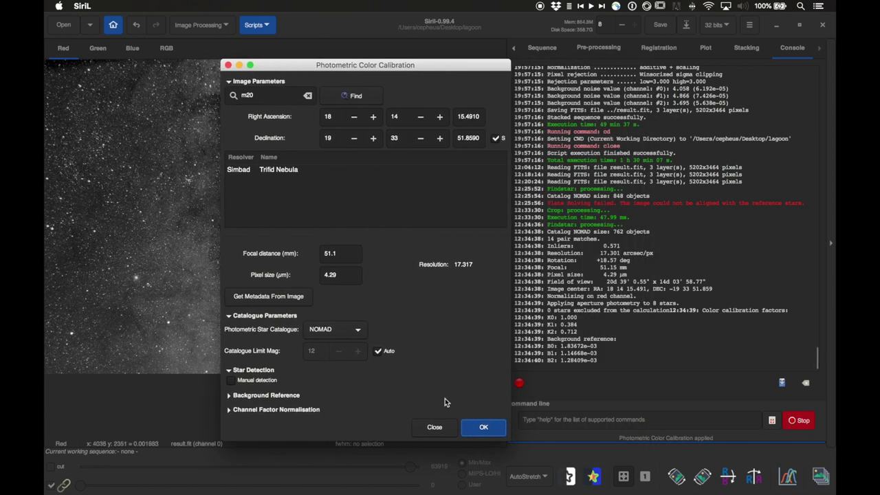
pyautogui.click(434, 428)
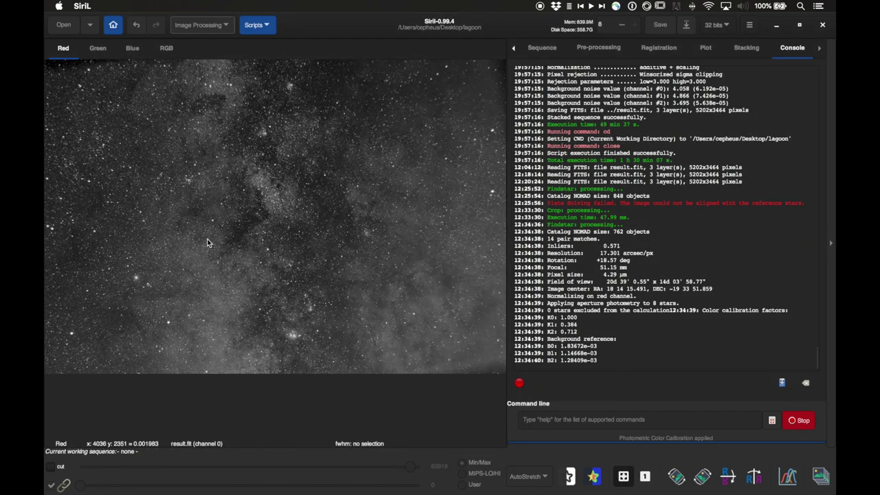
pyautogui.click(166, 50)
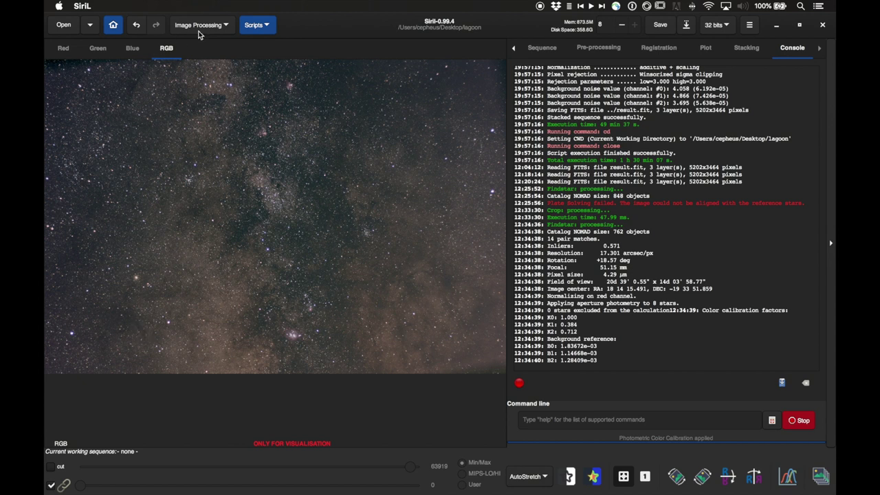
# Step: Open Background Extraction alongside the image and try to place a background sample on the RGB composite
pyautogui.click(220, 26)
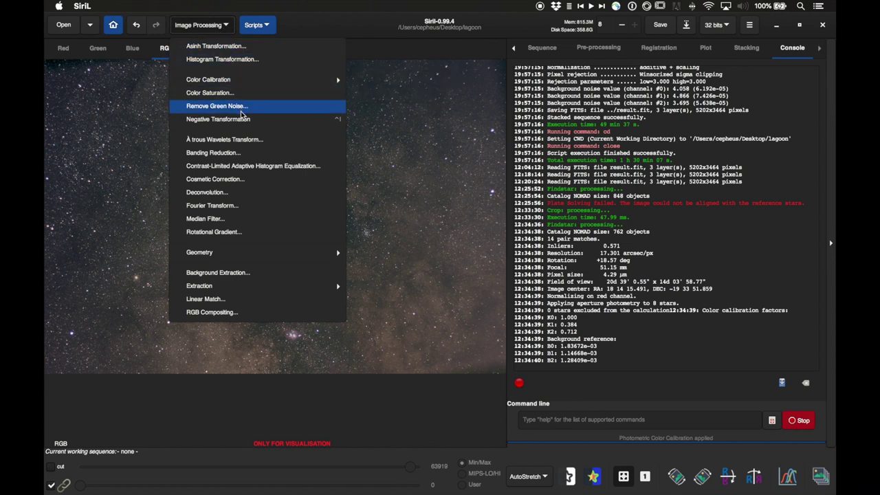
pyautogui.click(261, 277)
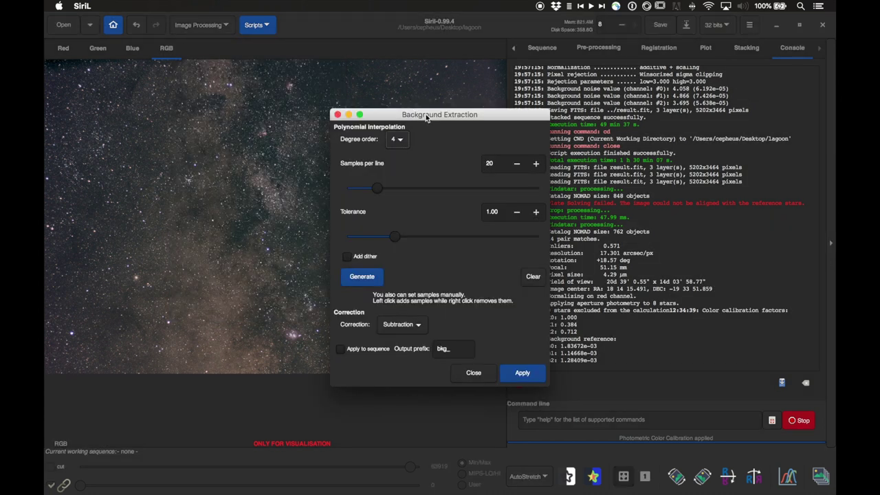
pyautogui.moveTo(426, 116); pyautogui.dragTo(637, 101)
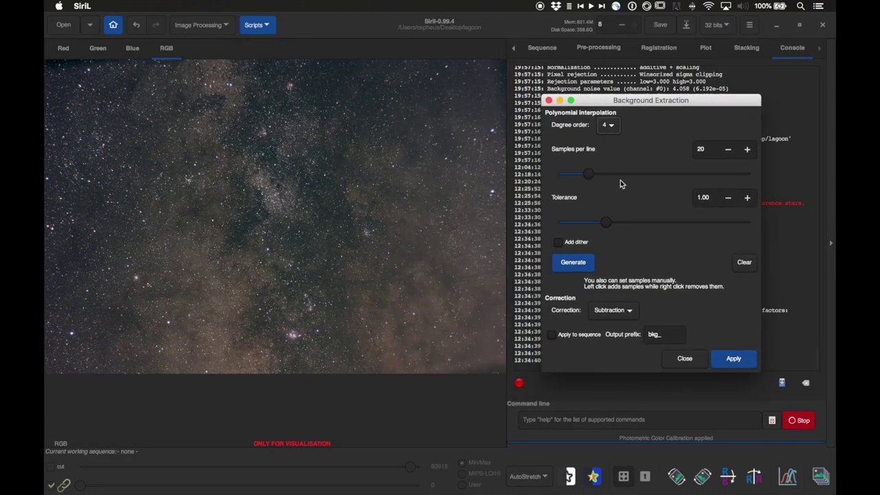
pyautogui.click(571, 261)
pyautogui.click(333, 79)
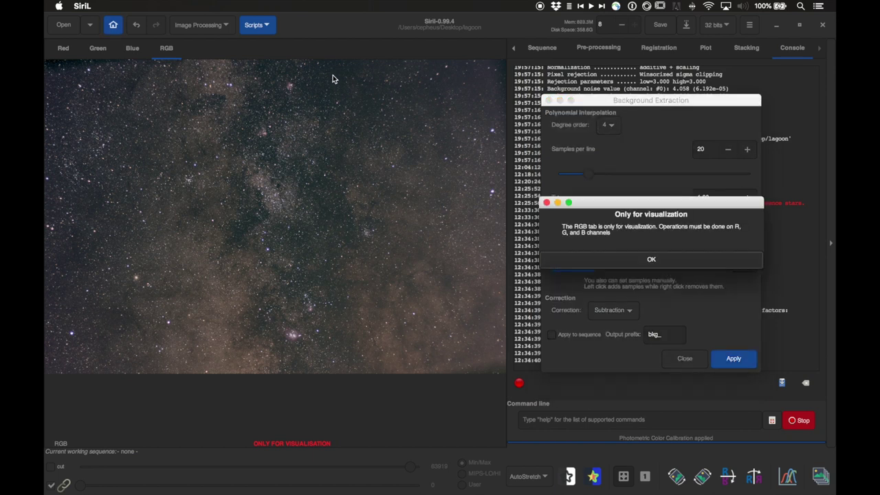
pyautogui.click(641, 259)
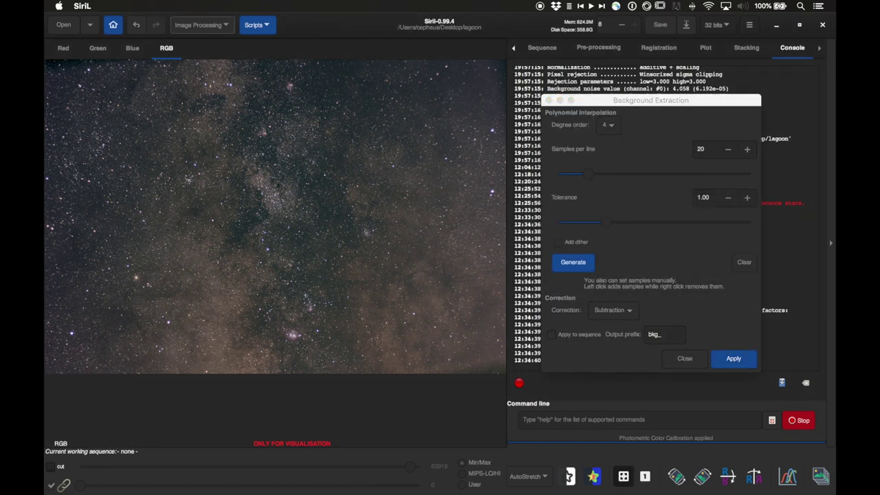
# Step: Place nine background samples across the red channel and try to apply the Subtraction correction with degree order 4
pyautogui.click(69, 67)
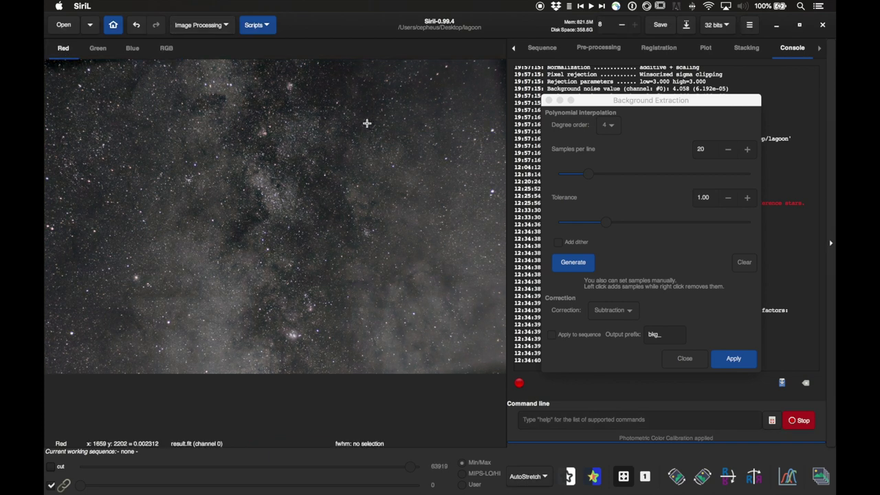
pyautogui.click(303, 86)
pyautogui.click(331, 218)
pyautogui.click(114, 330)
pyautogui.click(74, 253)
pyautogui.click(434, 69)
pyautogui.click(296, 362)
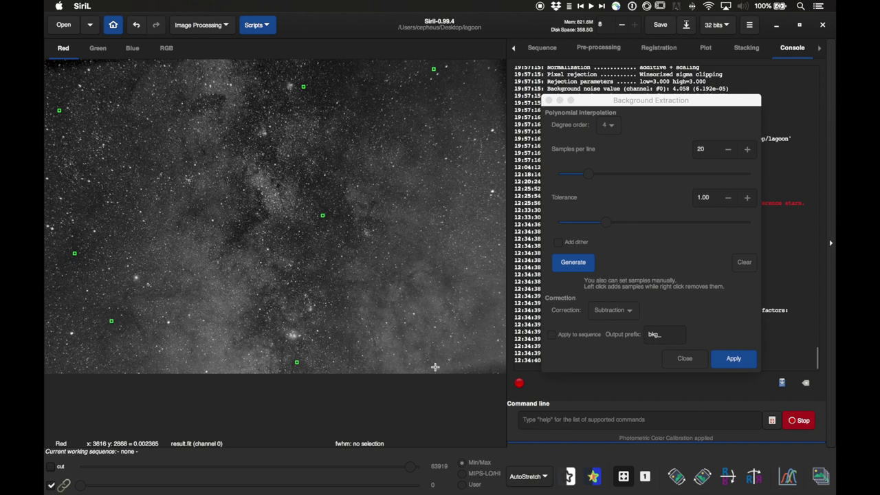
pyautogui.click(475, 311)
pyautogui.click(49, 371)
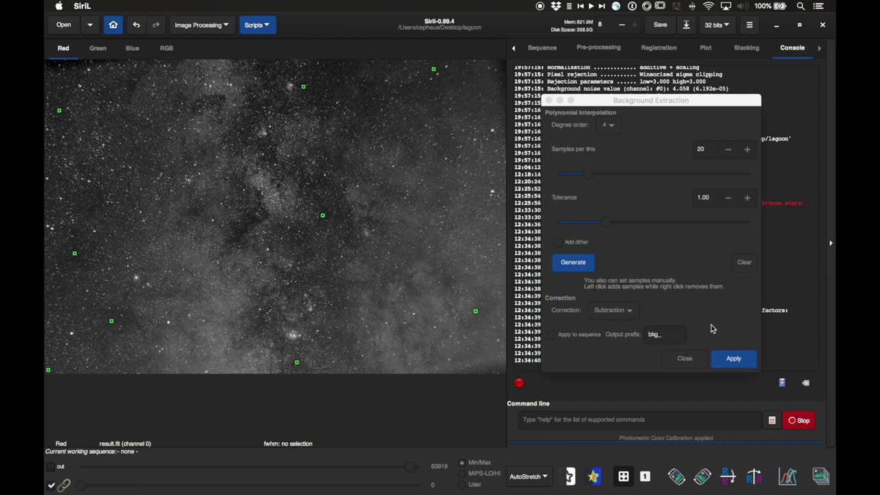
pyautogui.click(733, 359)
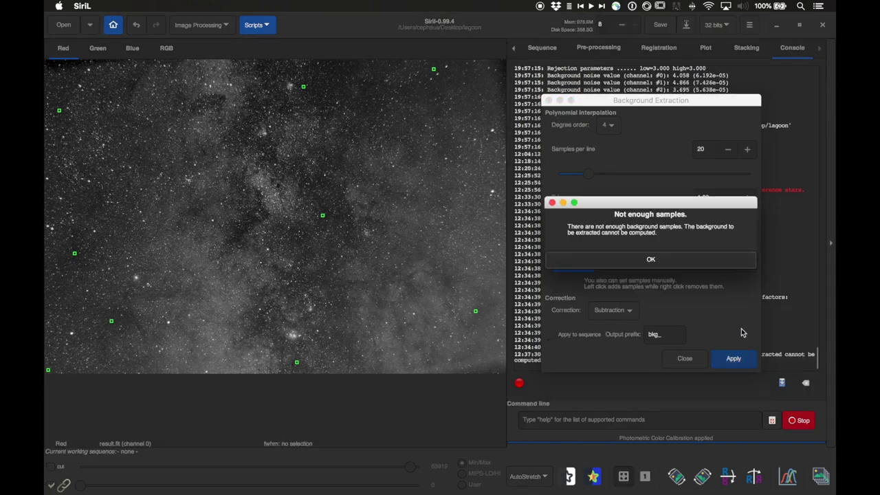
pyautogui.click(663, 262)
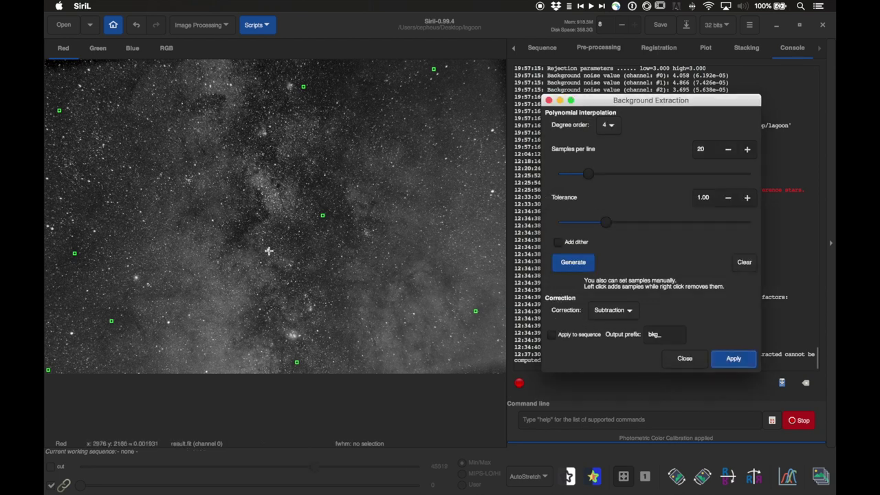
# Step: Add more background samples spread over the red channel, apply the Subtraction correction and close Background Extraction
pyautogui.click(237, 234)
pyautogui.click(254, 333)
pyautogui.click(69, 72)
pyautogui.click(53, 175)
pyautogui.click(120, 115)
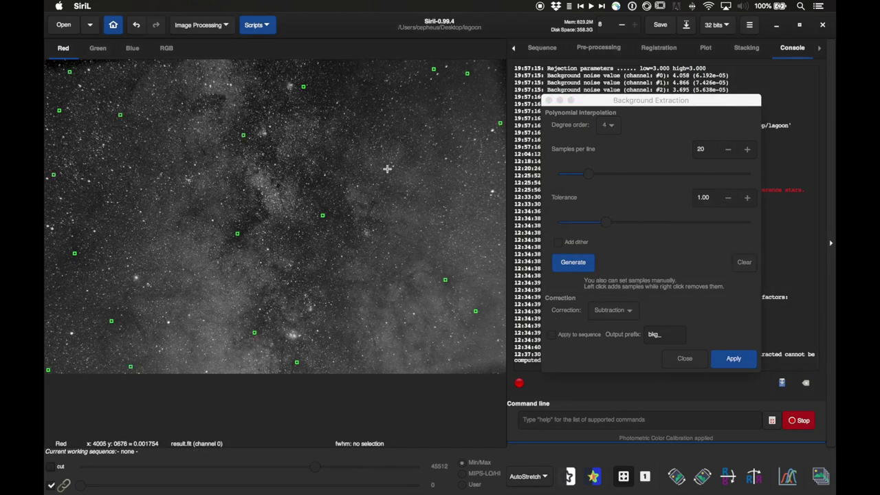
pyautogui.click(242, 134)
pyautogui.click(500, 124)
pyautogui.click(492, 302)
pyautogui.click(335, 336)
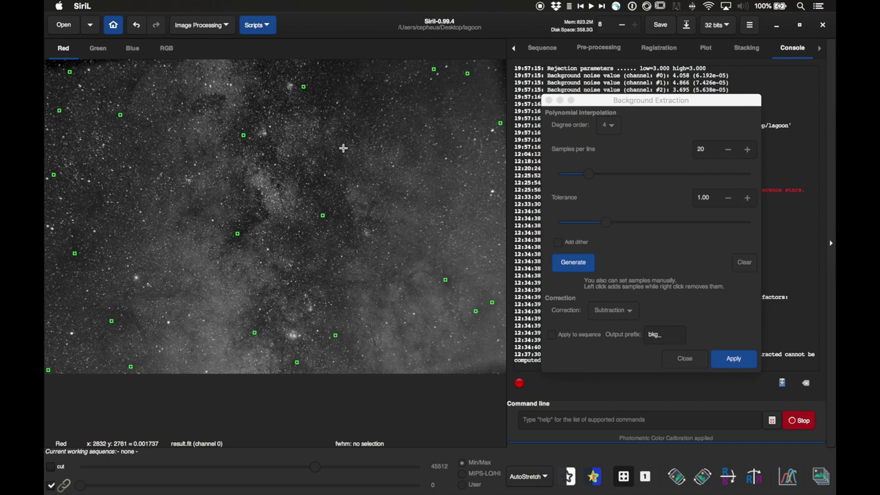
pyautogui.click(332, 64)
pyautogui.click(193, 109)
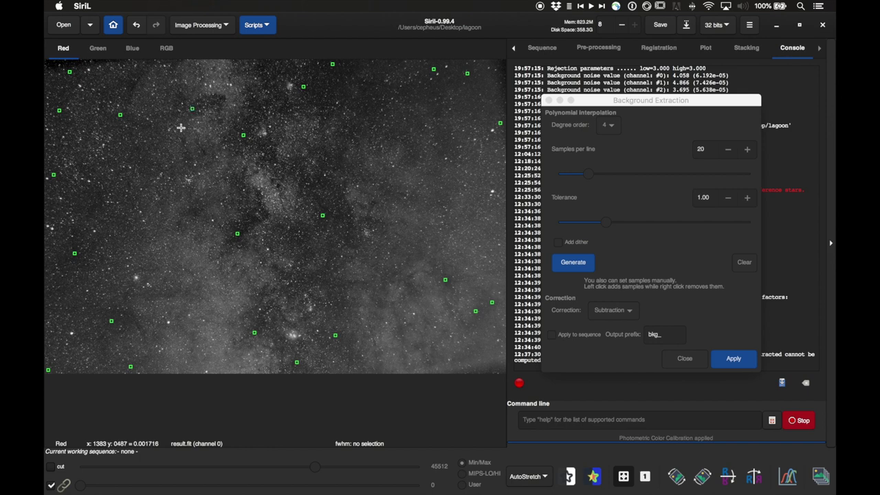
pyautogui.click(99, 196)
pyautogui.click(684, 352)
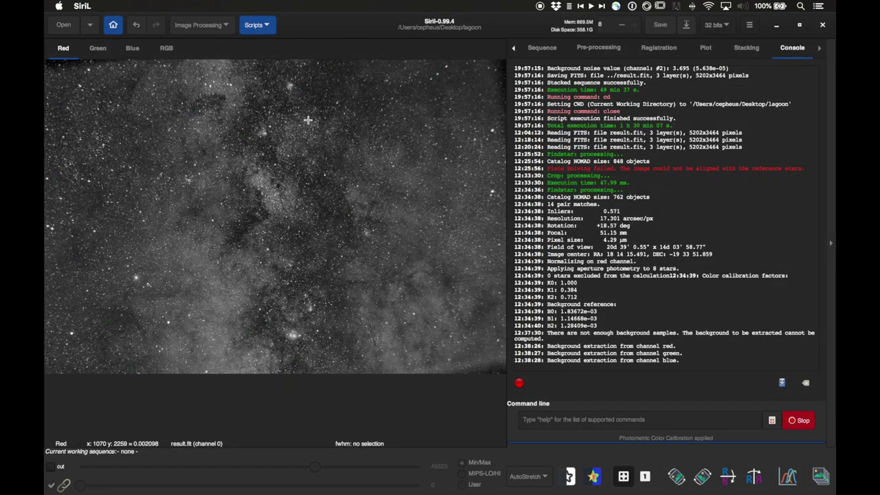
# Step: Compare the RGB composite with and without the background extraction by undoing and redoing it, ending with an undo
pyautogui.click(166, 50)
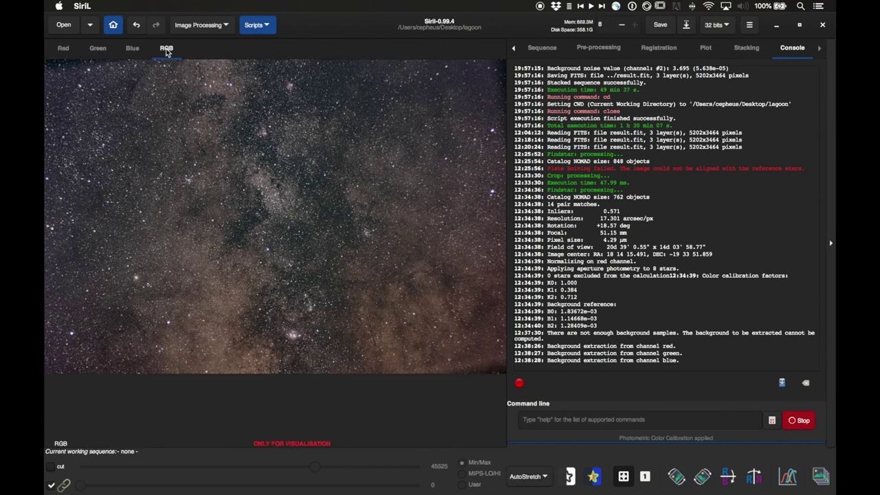
pyautogui.click(137, 26)
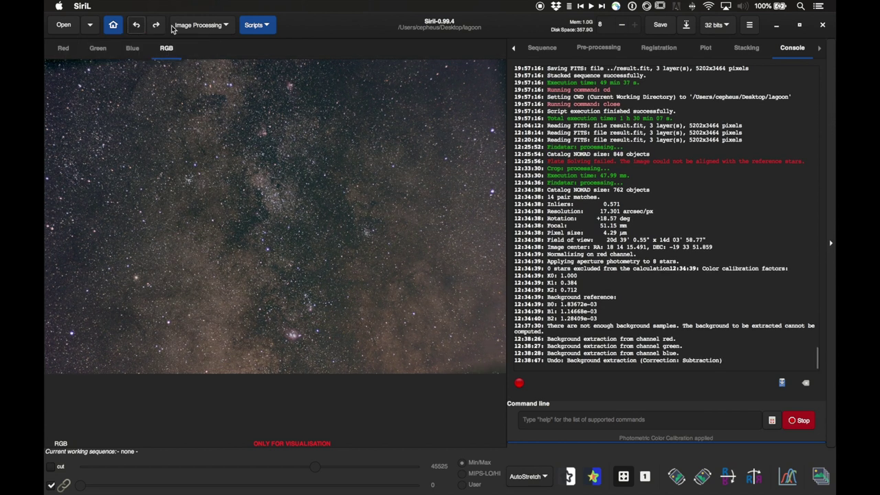
pyautogui.click(158, 26)
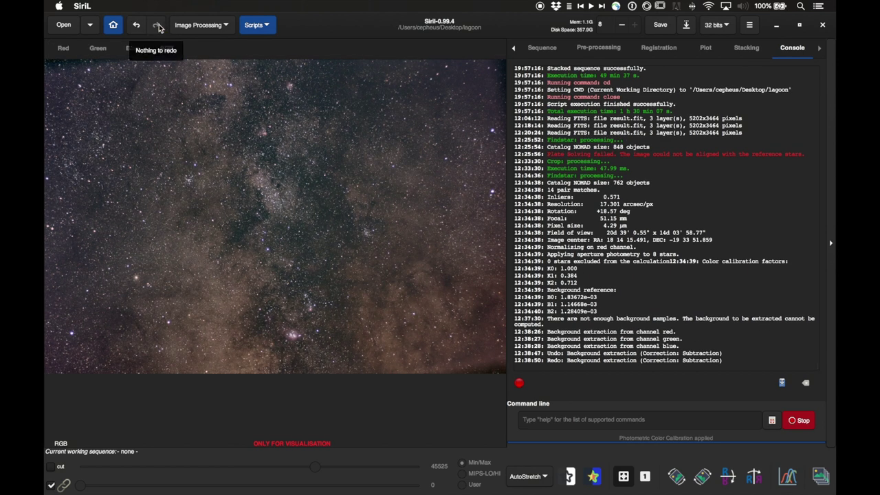
pyautogui.click(137, 25)
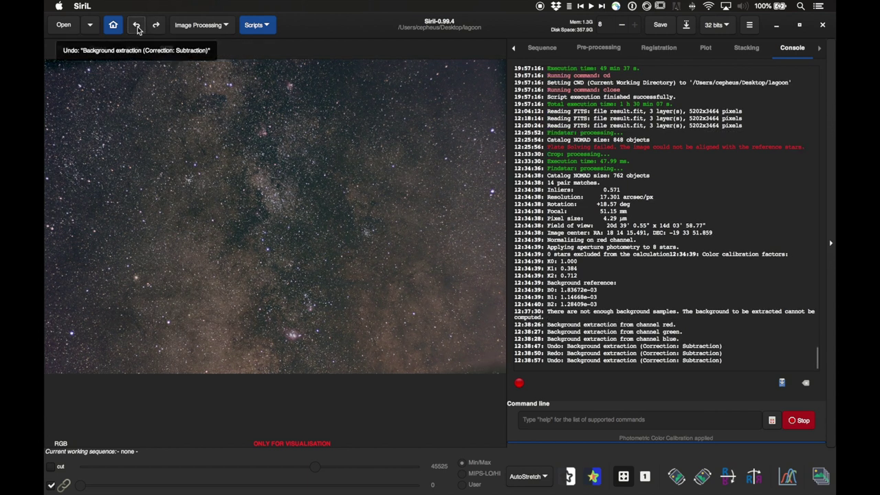
pyautogui.click(156, 25)
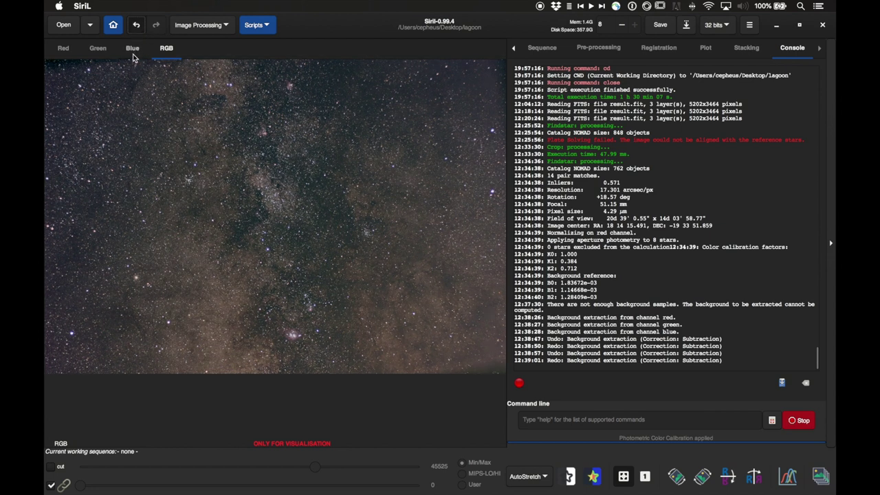
pyautogui.press('super+z')
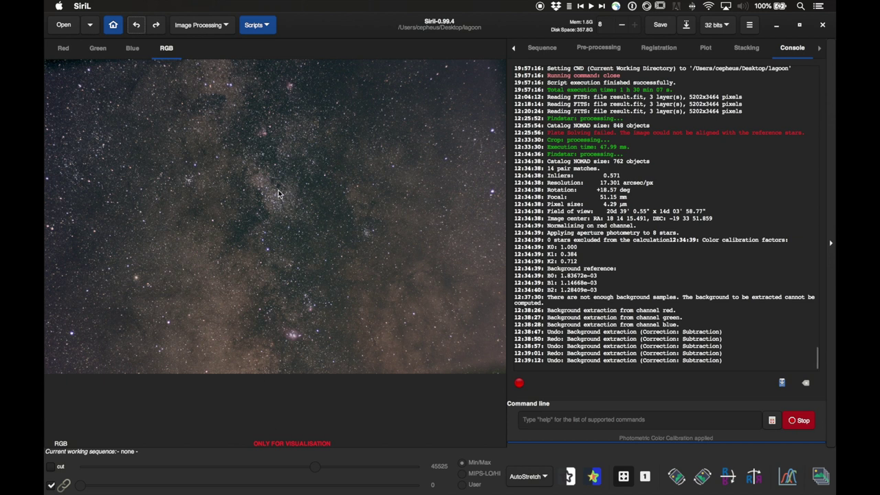
# Step: Increase the color saturation for the Global hue with Preserve background enabled and apply it
pyautogui.click(224, 27)
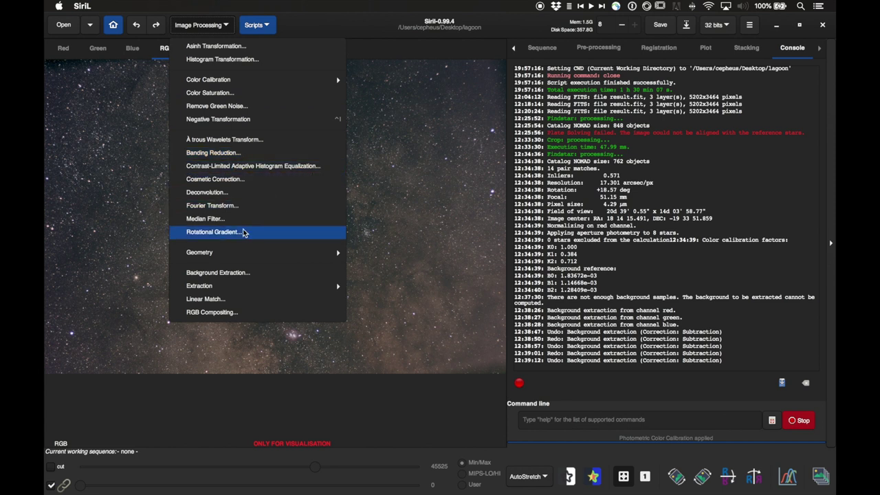
pyautogui.moveTo(230, 254)
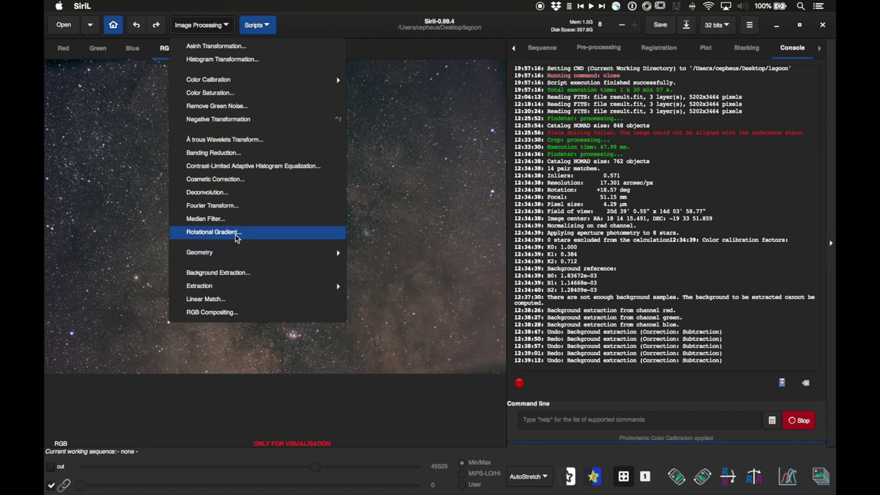
pyautogui.click(216, 95)
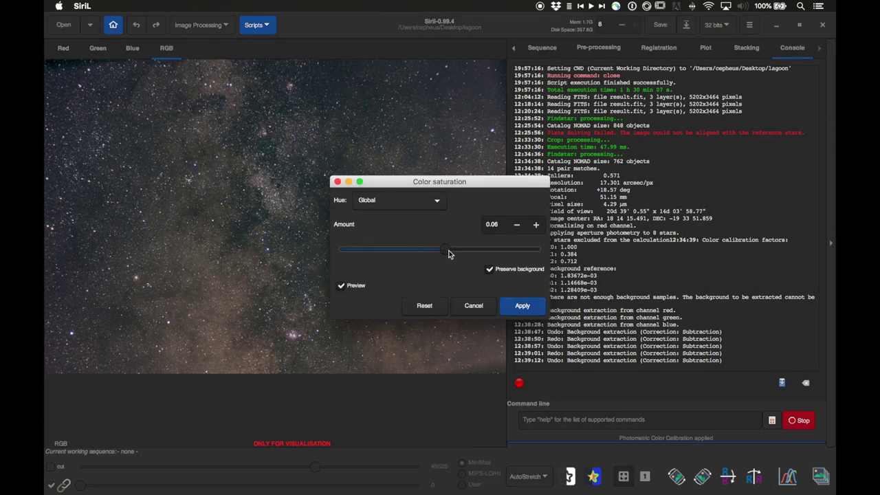
pyautogui.moveTo(449, 254); pyautogui.dragTo(463, 250)
pyautogui.moveTo(416, 185); pyautogui.dragTo(595, 176)
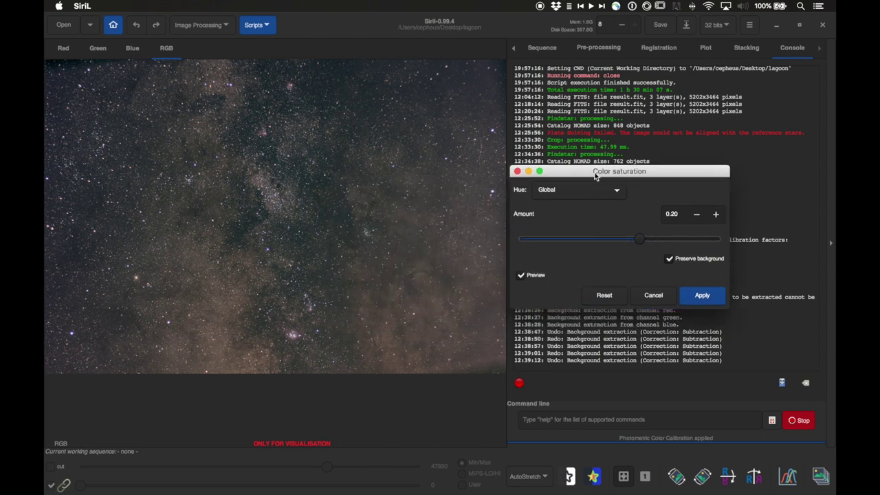
pyautogui.moveTo(640, 241); pyautogui.dragTo(661, 241)
pyautogui.click(703, 296)
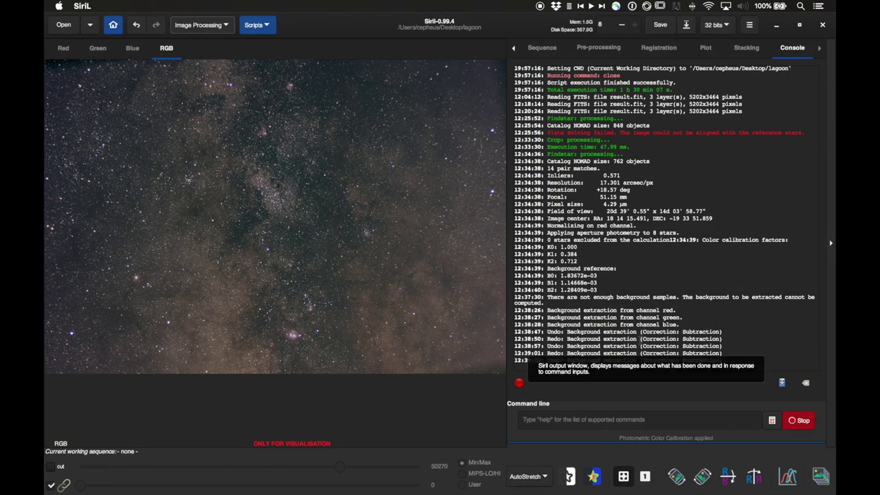
# Step: Preview the image in Linear display mode and return the display to AutoStretch
pyautogui.click(544, 477)
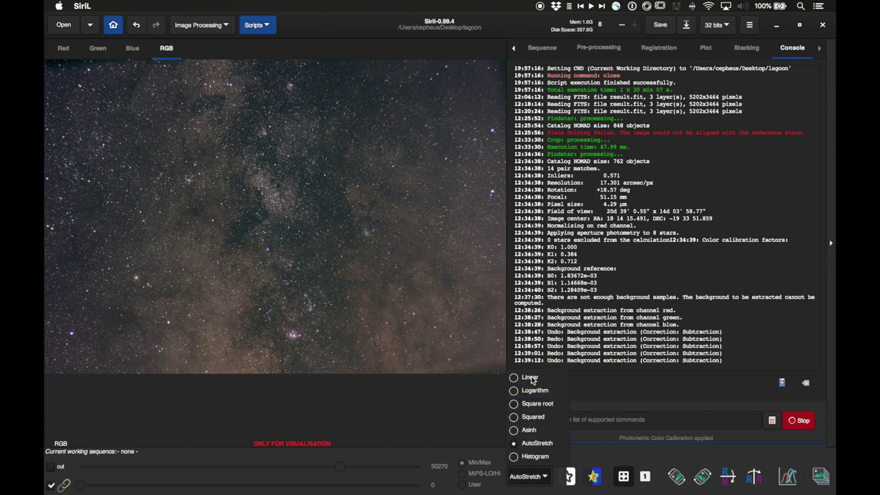
pyautogui.click(530, 378)
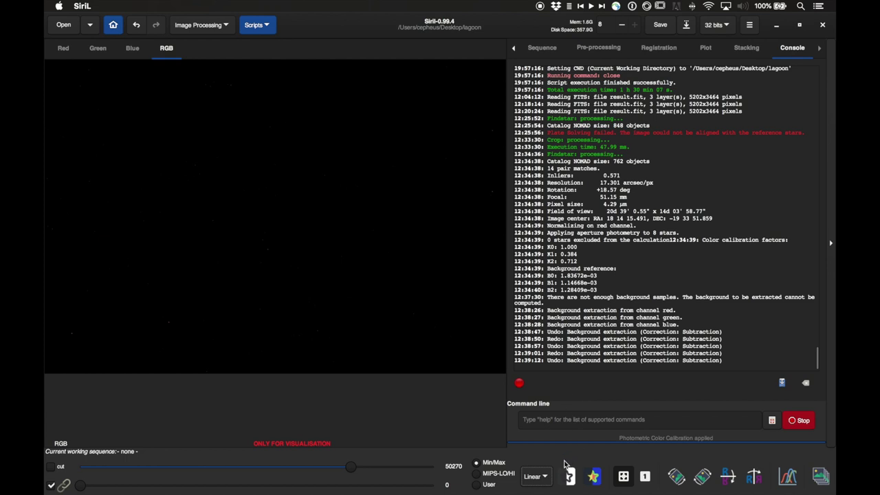
pyautogui.click(548, 480)
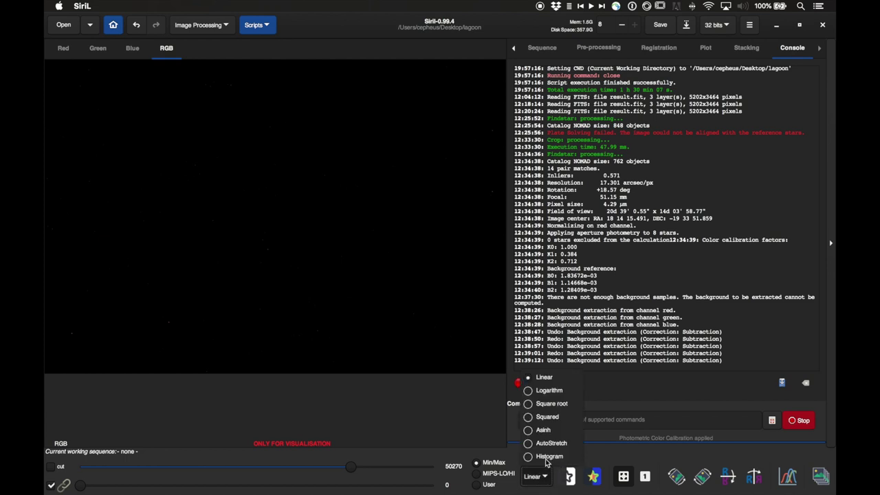
pyautogui.click(552, 443)
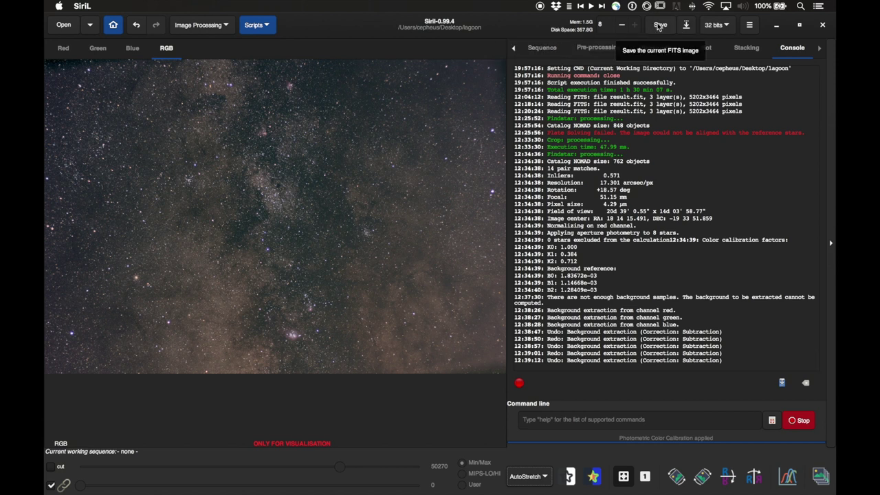
# Step: Convert the image to 16 bits, accepting the precision loss
pyautogui.click(724, 27)
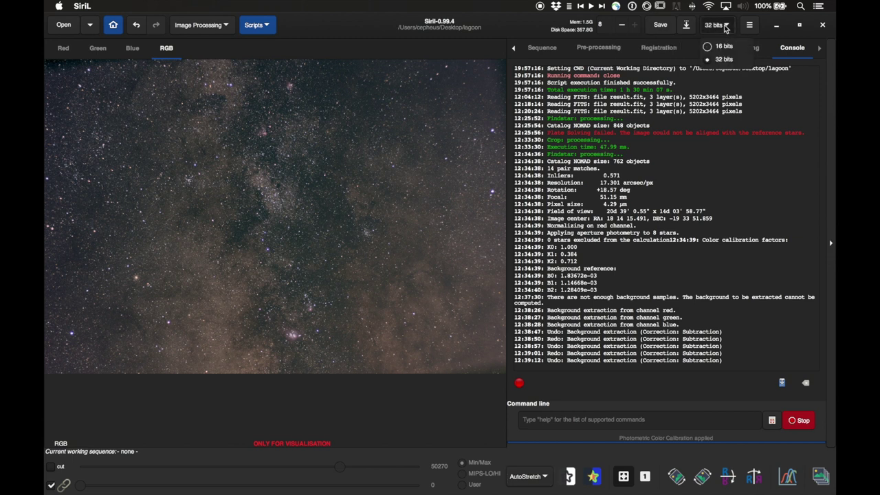
pyautogui.click(724, 49)
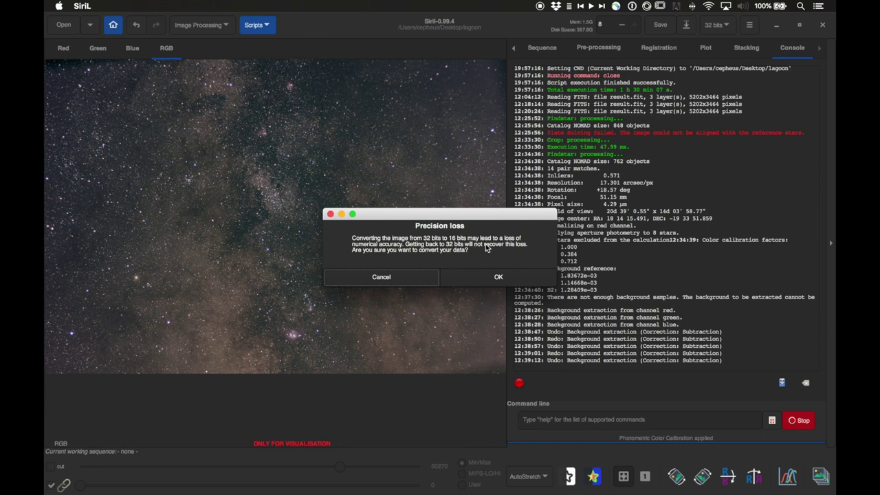
pyautogui.click(487, 278)
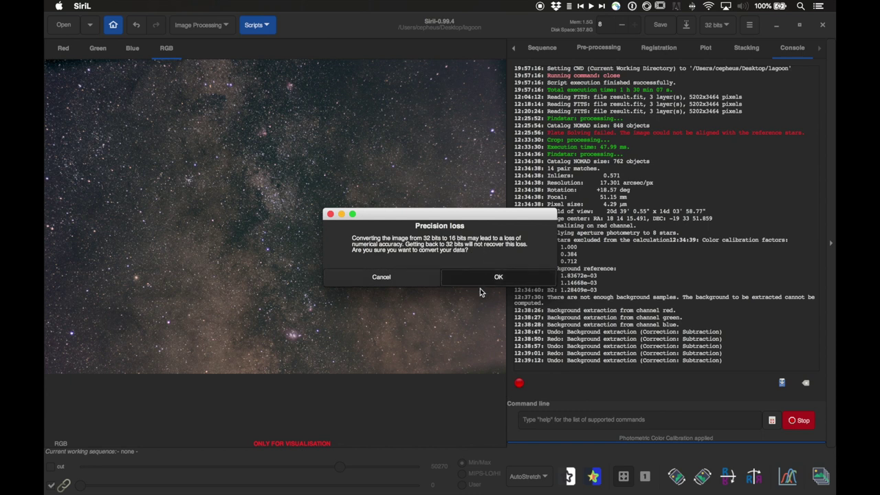
# Step: Save the image as siril-result.tif in the lagoon folder, a 16-bit unsigned integer TIFF without compression
pyautogui.click(686, 26)
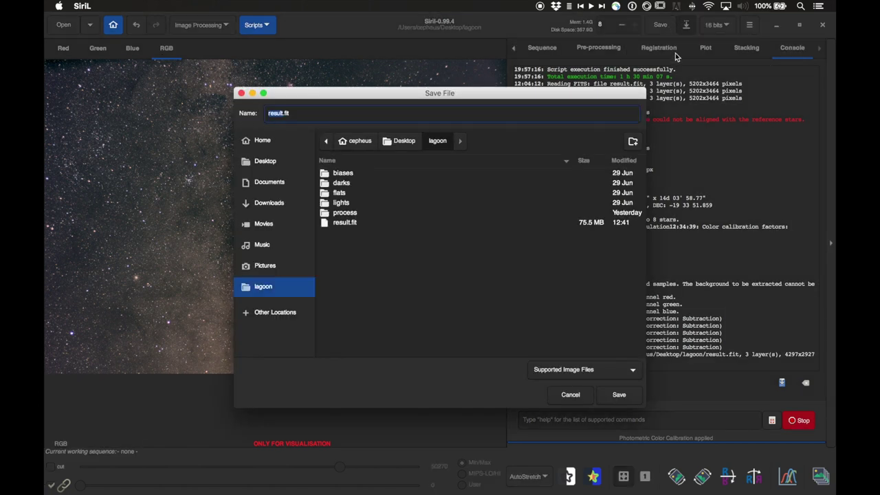
pyautogui.click(595, 371)
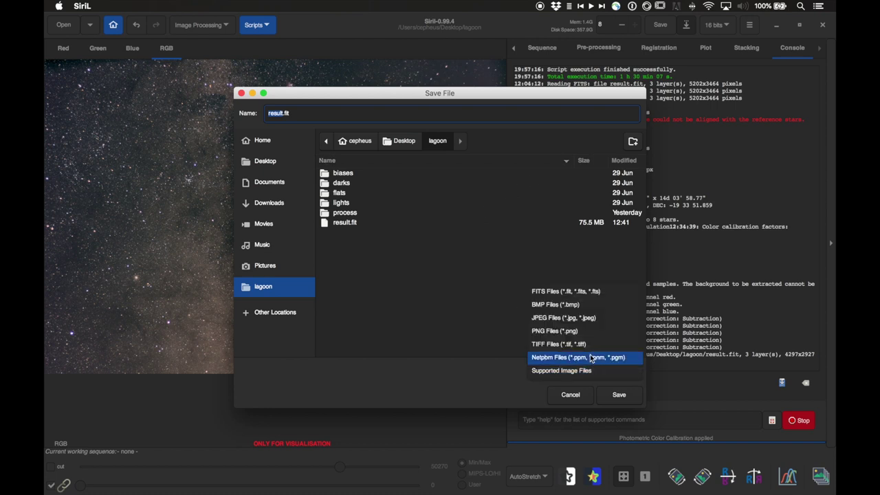
pyautogui.click(593, 346)
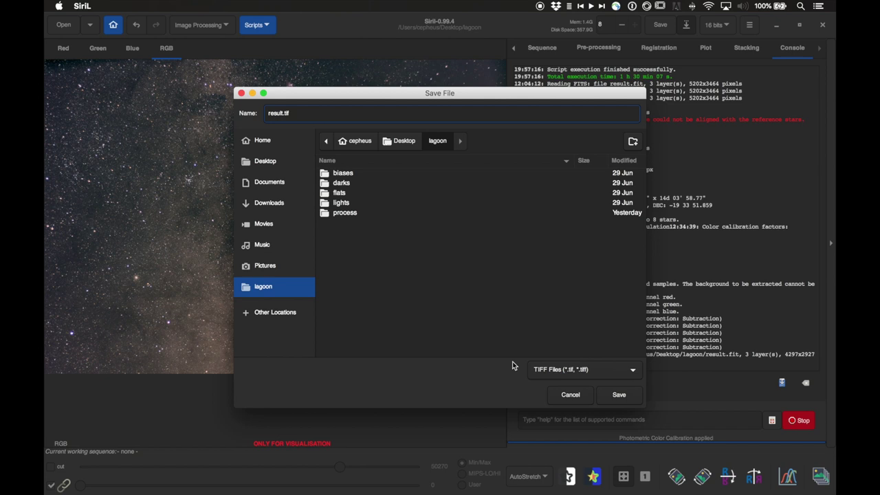
pyautogui.click(576, 369)
pyautogui.click(576, 370)
pyautogui.write('siril-')
pyautogui.click(619, 396)
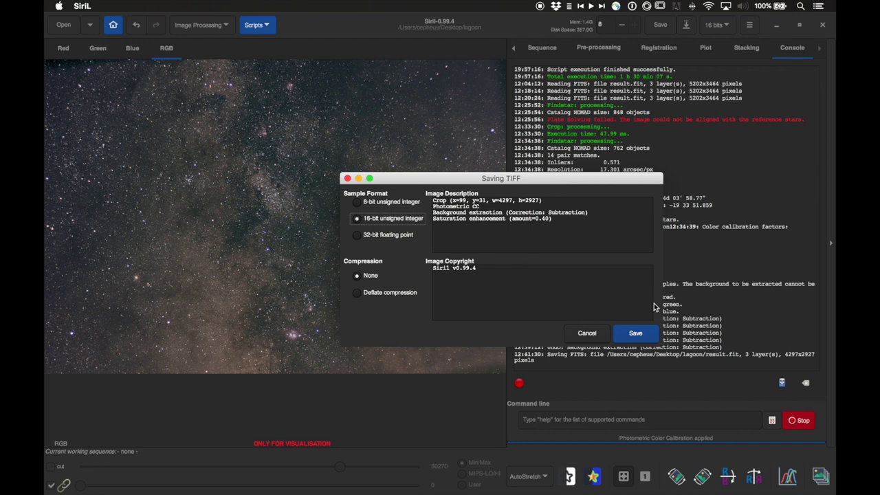
pyautogui.click(636, 334)
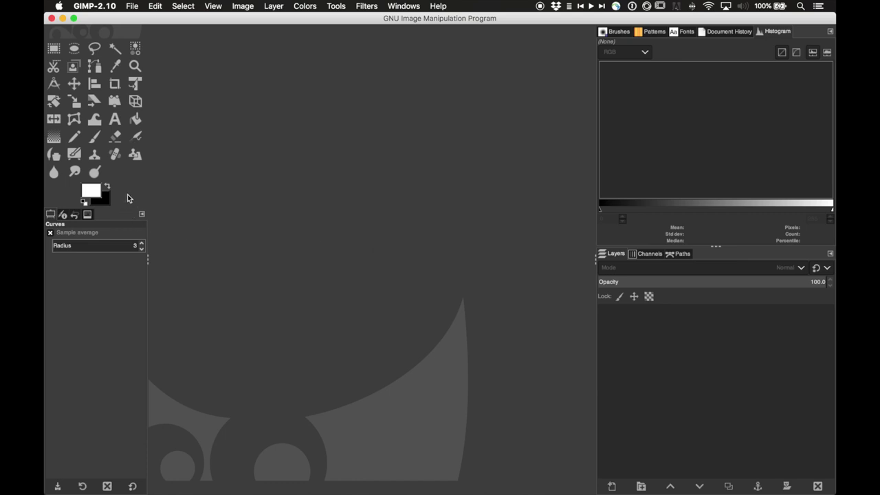
# Step: Switch to GIMP and open siril-result.tif, keeping its original orientation and dismissing the error message
pyautogui.click(131, 7)
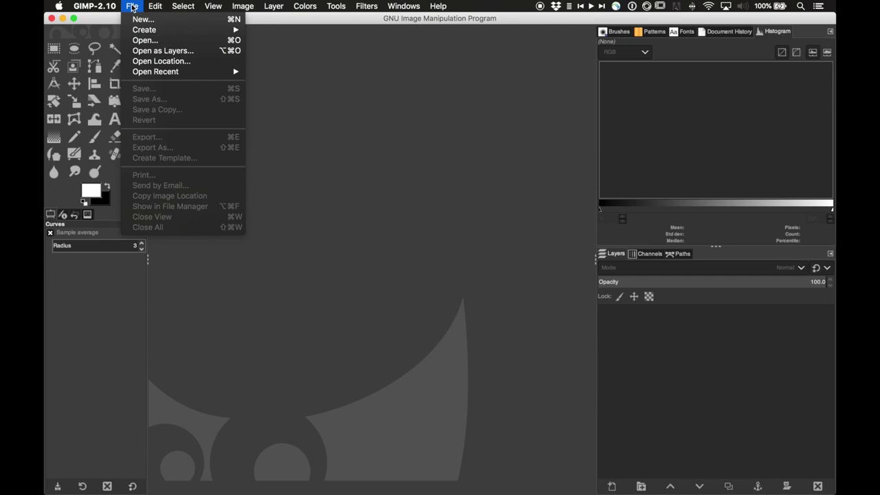
pyautogui.click(145, 40)
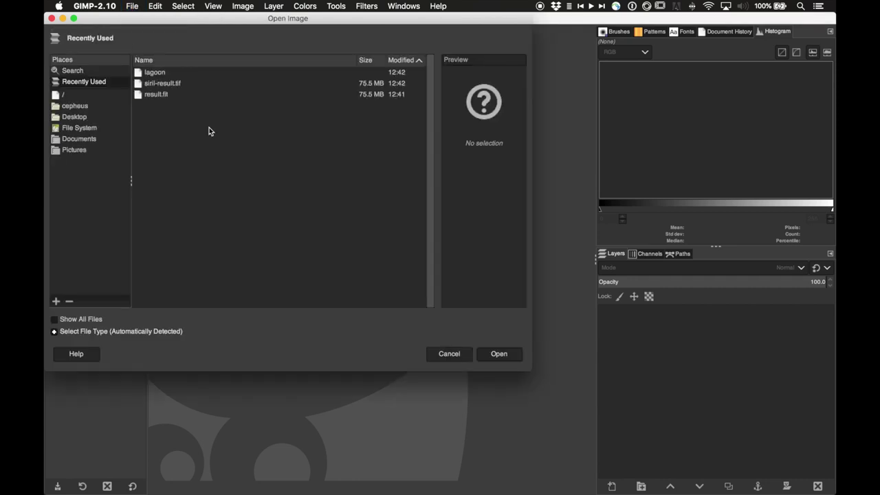
pyautogui.click(150, 84)
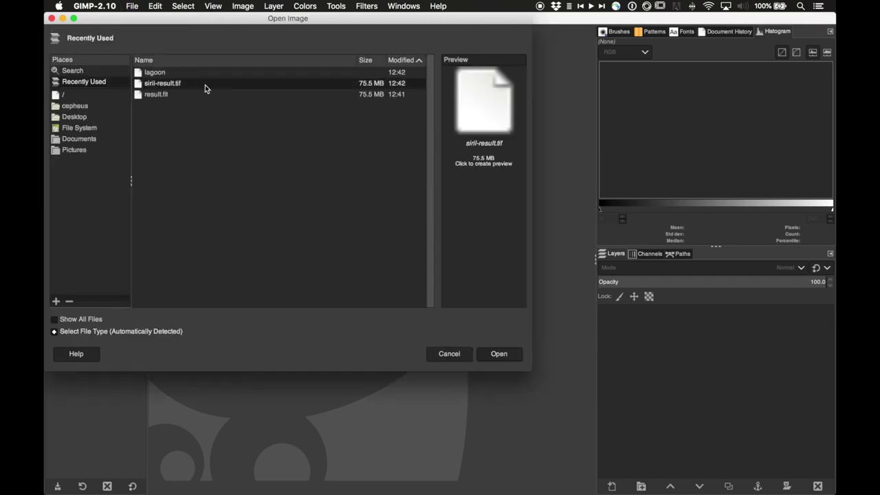
pyautogui.click(488, 355)
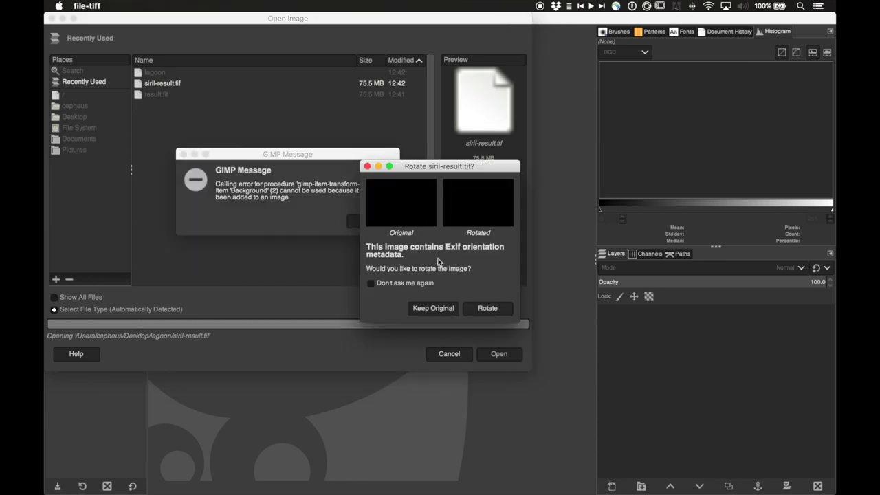
pyautogui.click(444, 311)
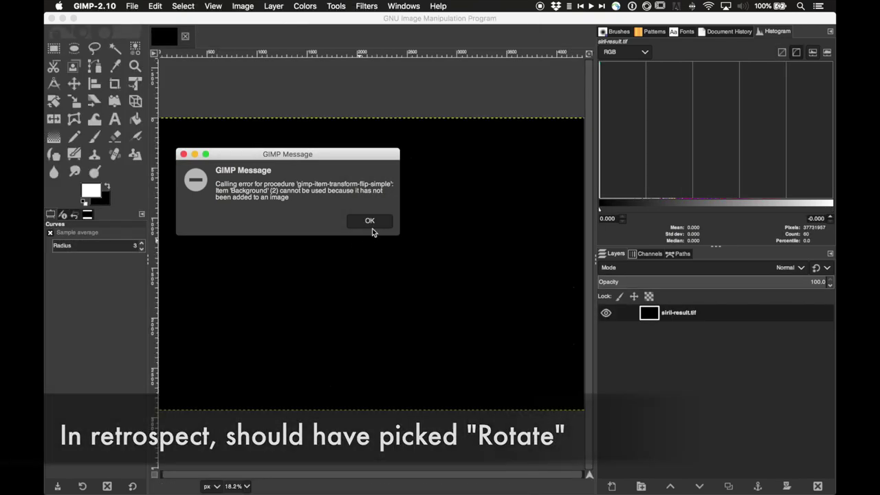
pyautogui.click(371, 223)
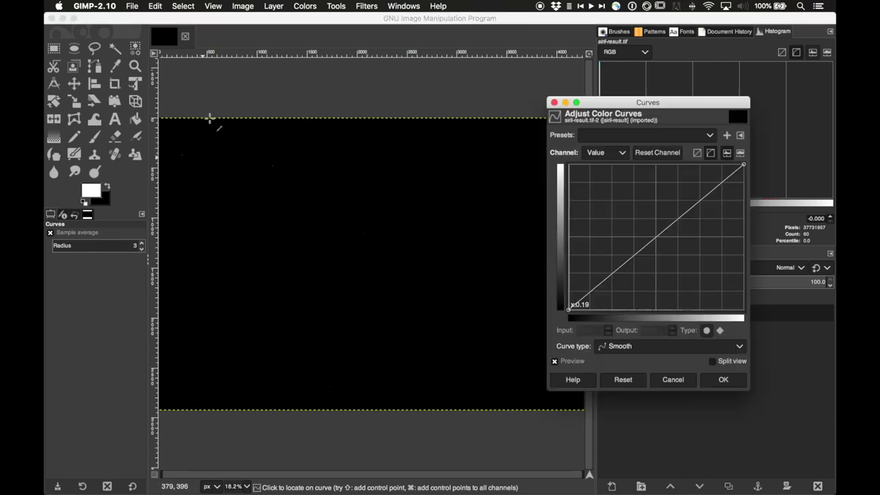
# Step: Close the Curves dialog without changes and fit the whole image in the window
pyautogui.click(555, 102)
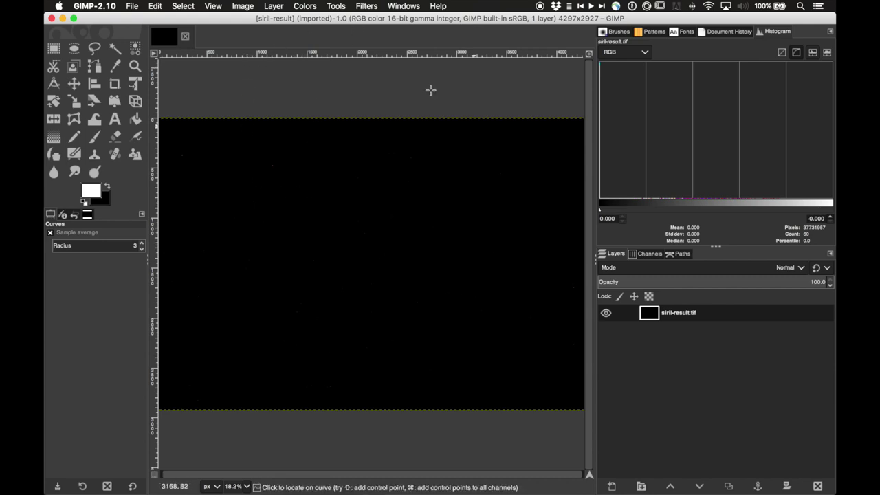
pyautogui.click(212, 7)
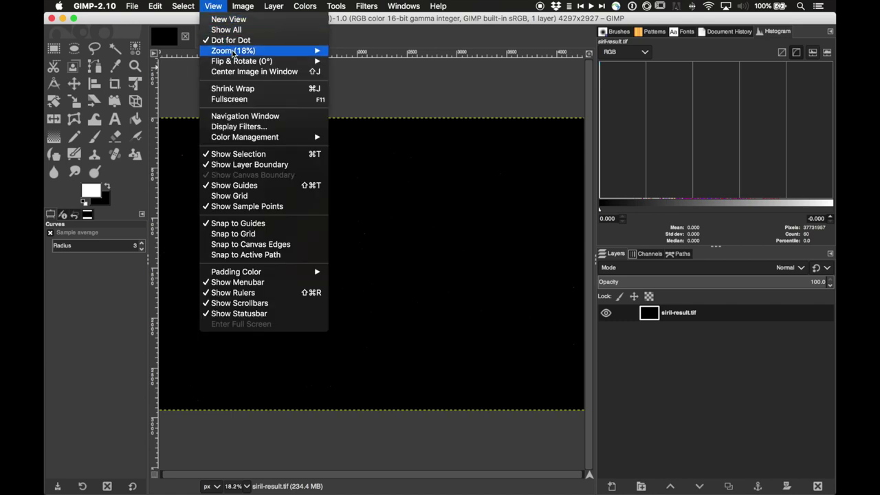
pyautogui.moveTo(253, 52)
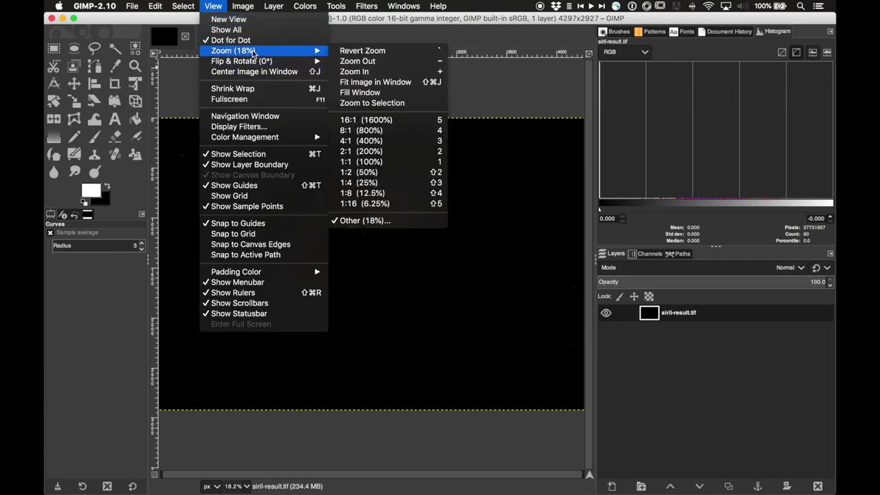
pyautogui.click(399, 82)
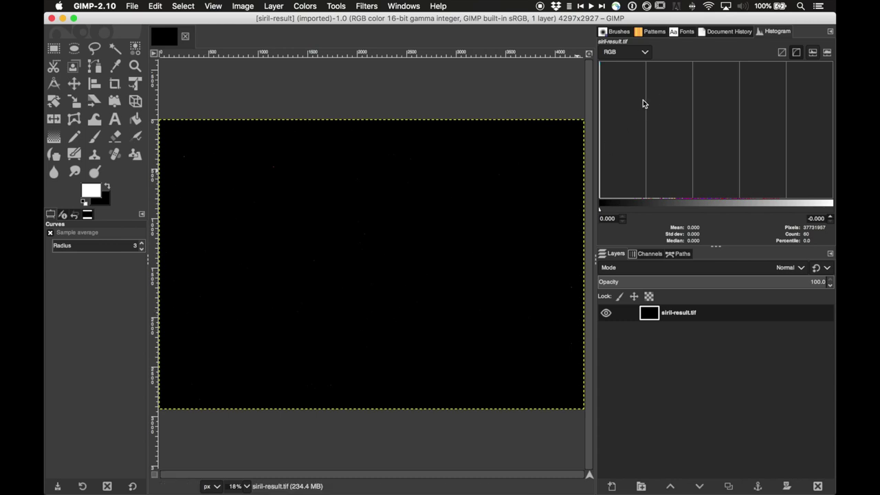
# Step: Examine the image's histogram with the RGB channel shown and look through the available dockable dialogs
pyautogui.click(619, 32)
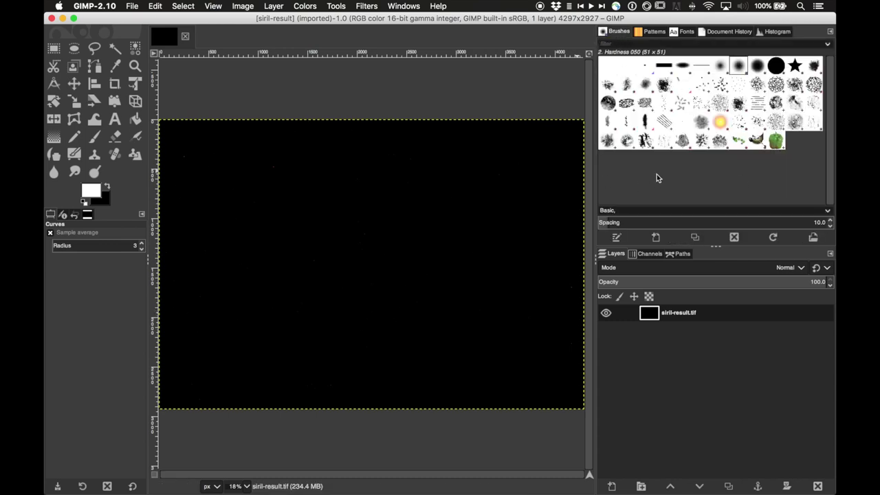
pyautogui.click(777, 32)
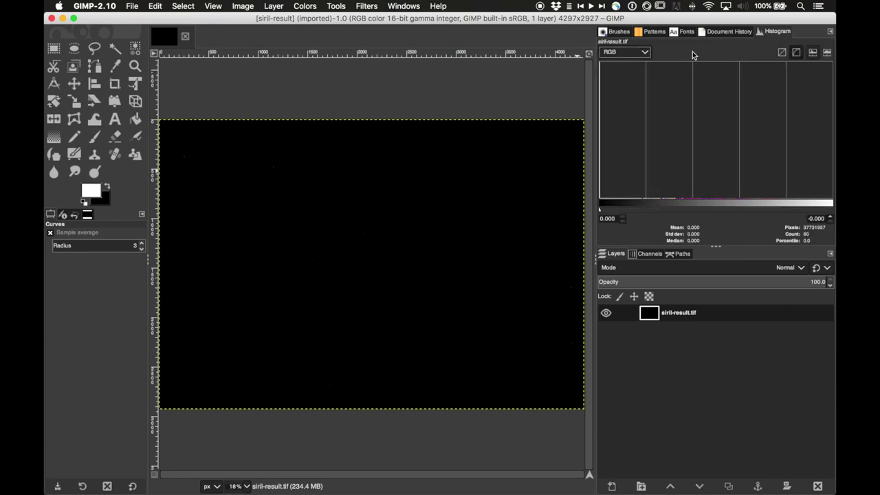
pyautogui.click(645, 54)
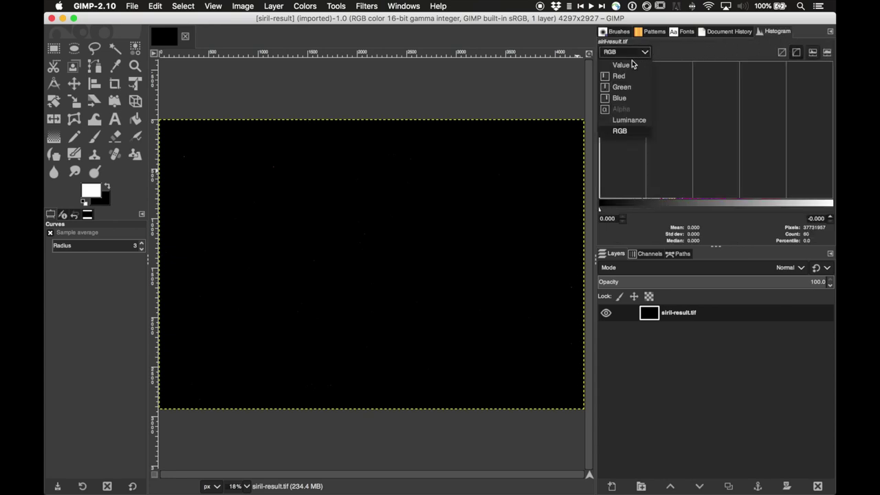
pyautogui.click(629, 131)
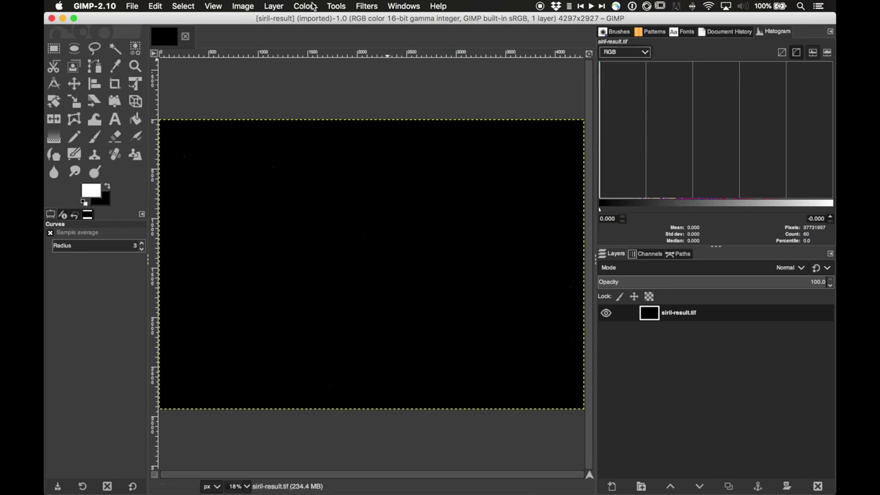
pyautogui.click(396, 7)
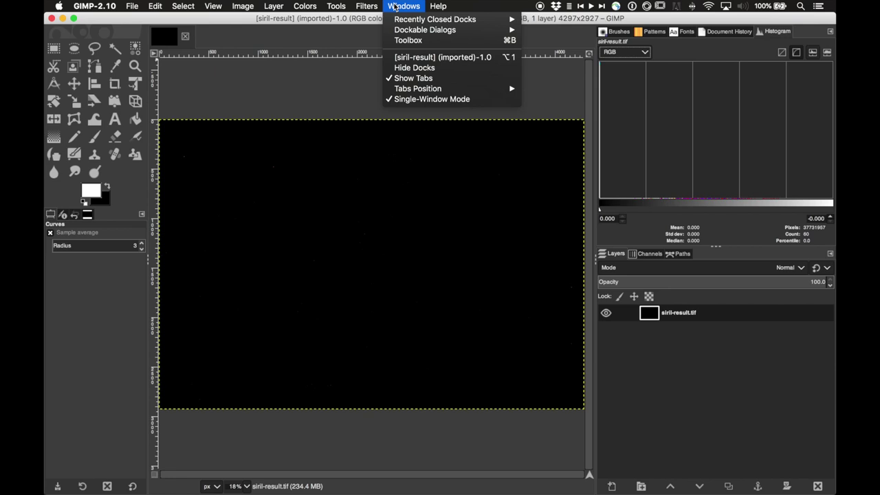
pyautogui.moveTo(428, 30)
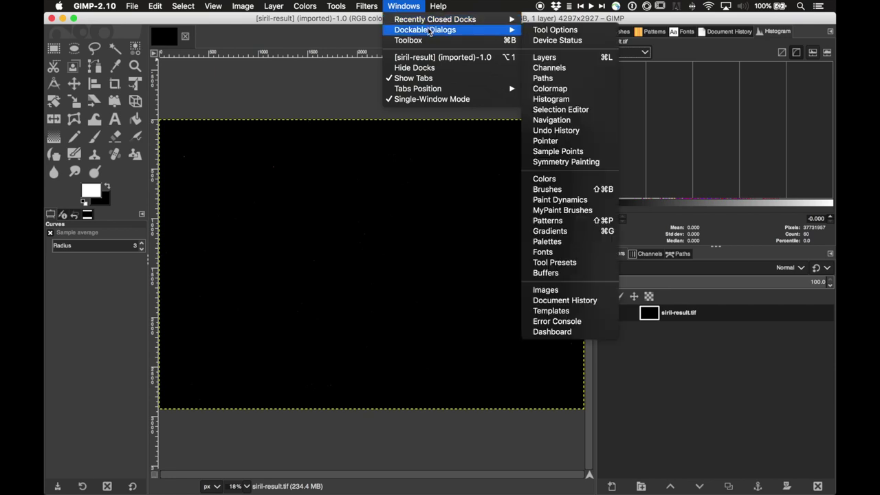
pyautogui.click(591, 105)
# Step: Stretch the image with Levels by setting the Value channel's input gamma to 4.23 and apply it
pyautogui.click(304, 6)
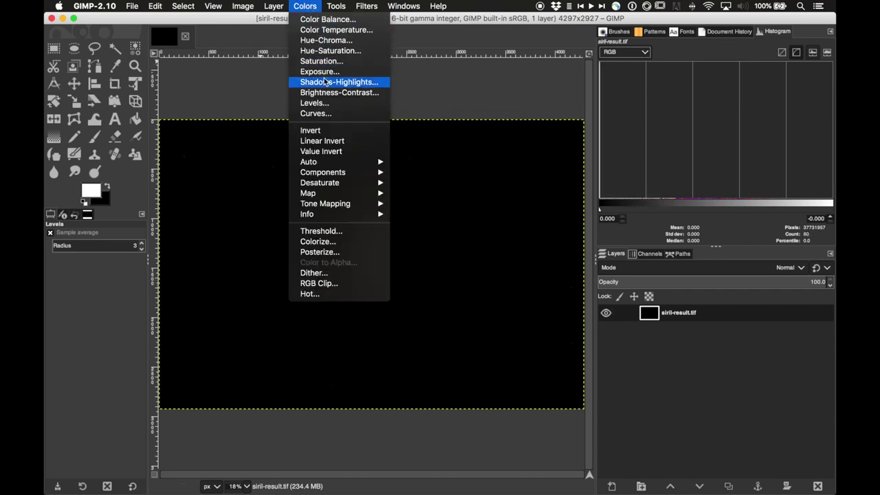
pyautogui.click(329, 105)
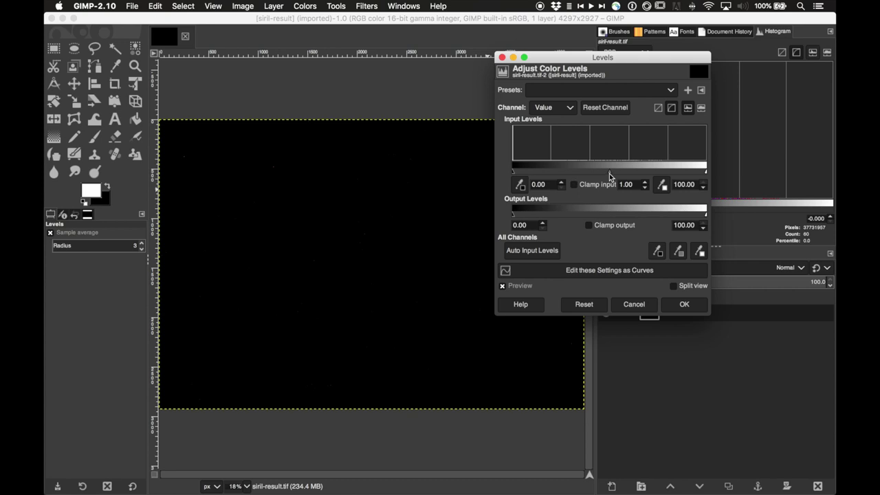
pyautogui.moveTo(609, 174); pyautogui.dragTo(558, 175)
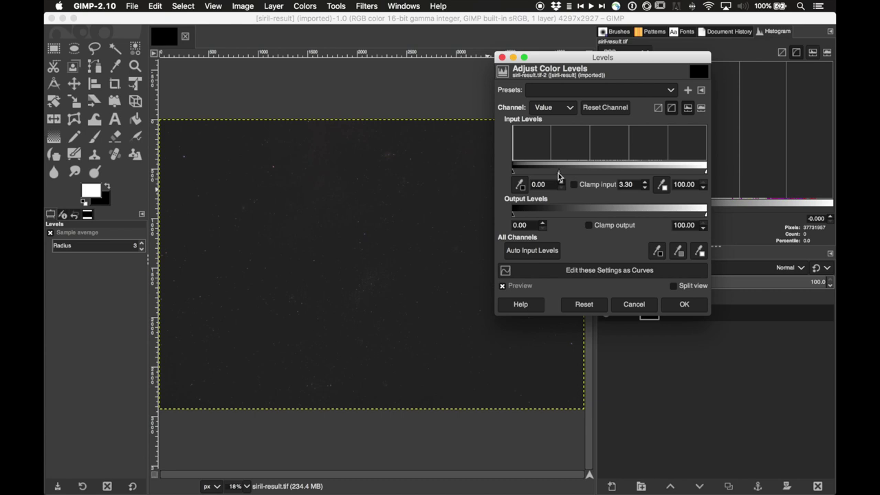
pyautogui.moveTo(559, 177); pyautogui.dragTo(548, 176)
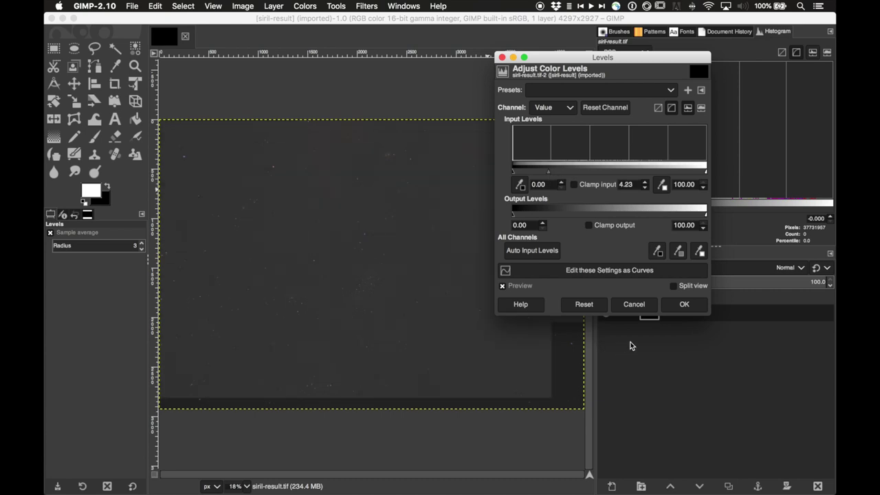
pyautogui.click(682, 304)
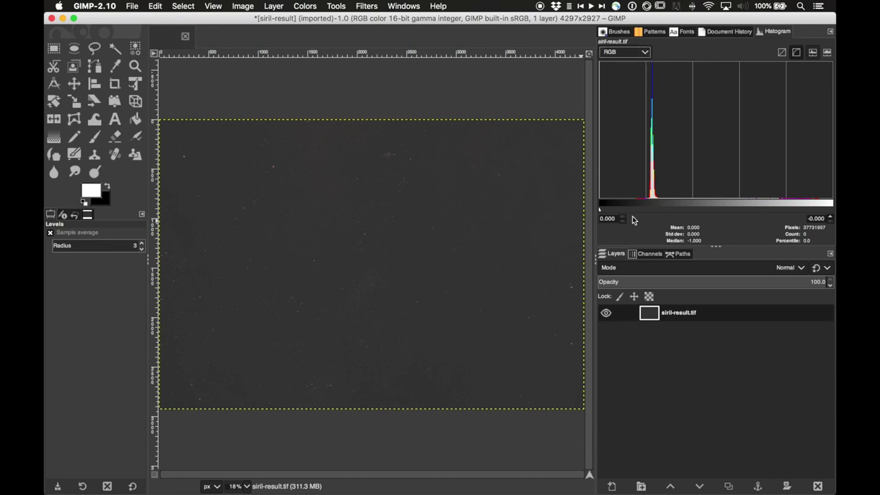
# Step: Apply a second Levels stretch with the black input level at 13.60 and brighter midtones
pyautogui.click(305, 6)
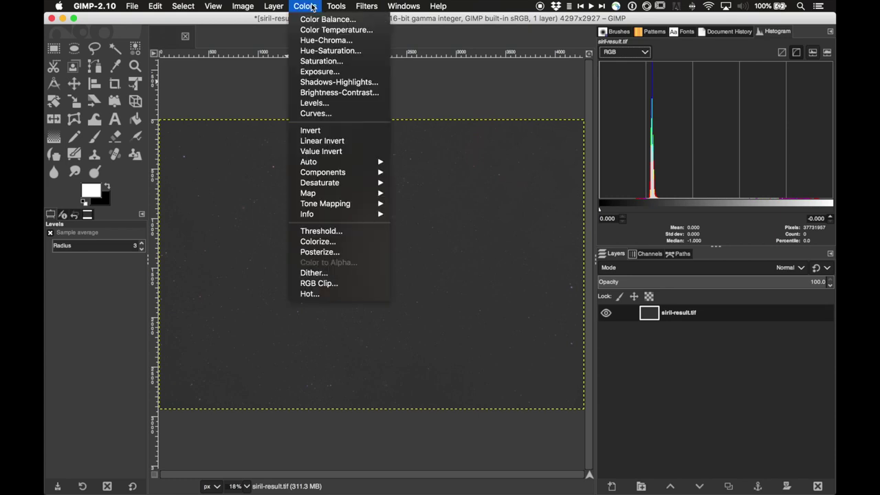
pyautogui.click(316, 105)
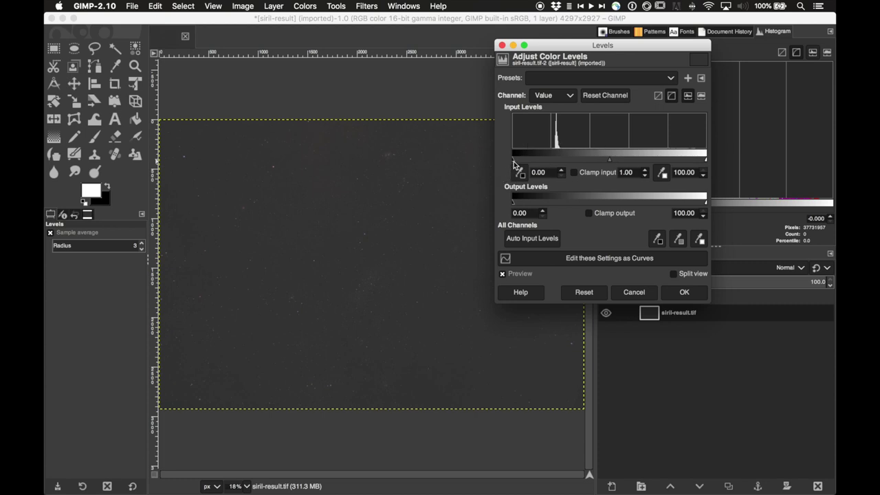
pyautogui.moveTo(514, 162); pyautogui.dragTo(538, 161)
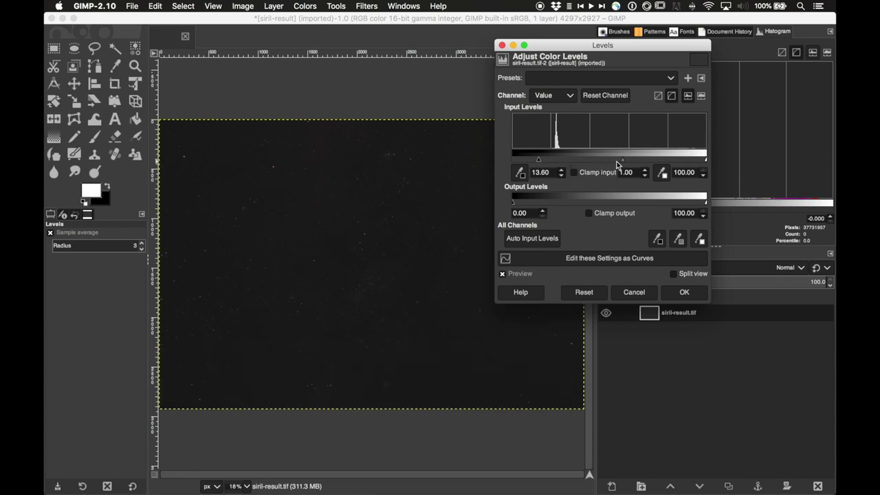
pyautogui.moveTo(590, 161); pyautogui.dragTo(611, 165)
pyautogui.click(684, 292)
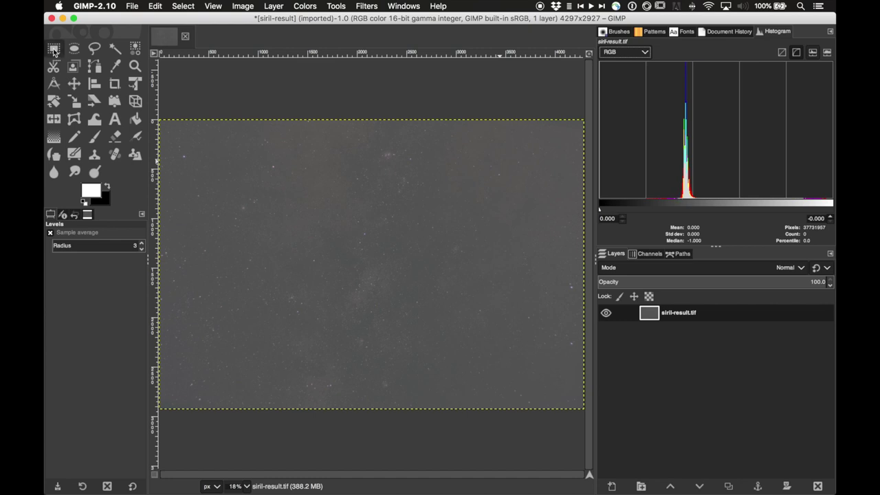
# Step: In another Levels adjustment, raise the black input level to 29.75 and then slightly closer to the histogram peak
pyautogui.click(305, 5)
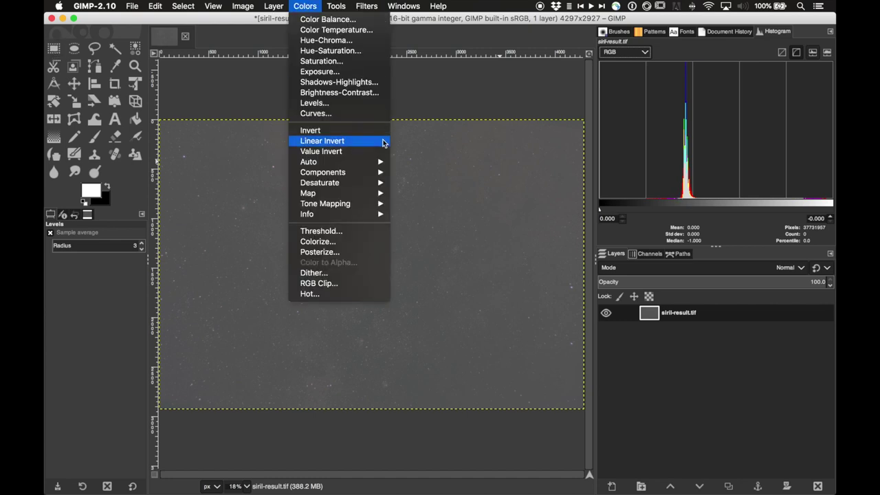
pyautogui.click(346, 104)
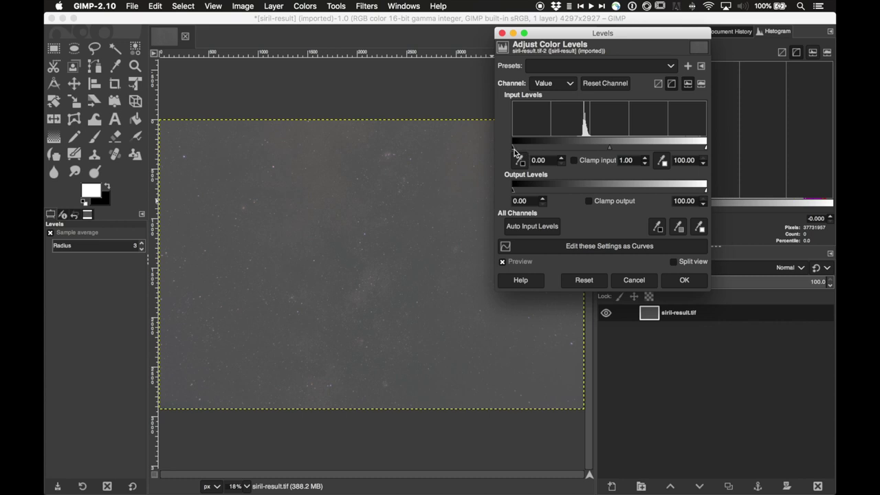
pyautogui.moveTo(515, 149); pyautogui.dragTo(570, 150)
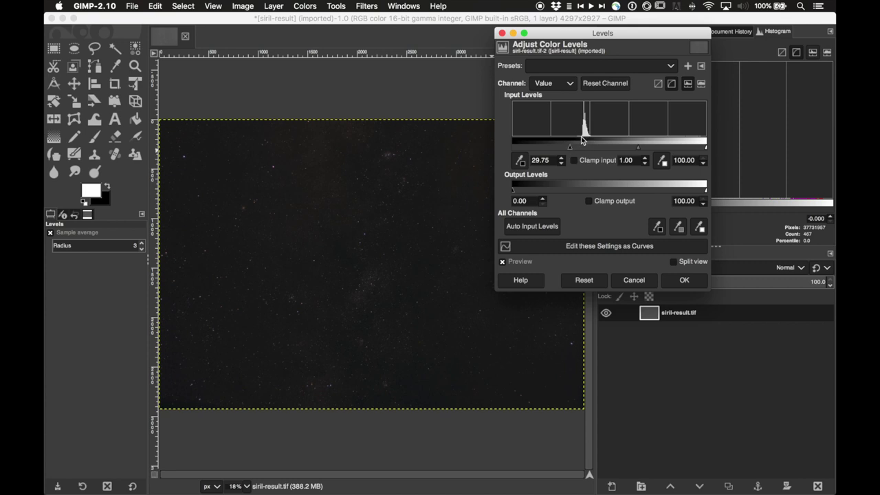
pyautogui.moveTo(570, 146); pyautogui.dragTo(573, 148)
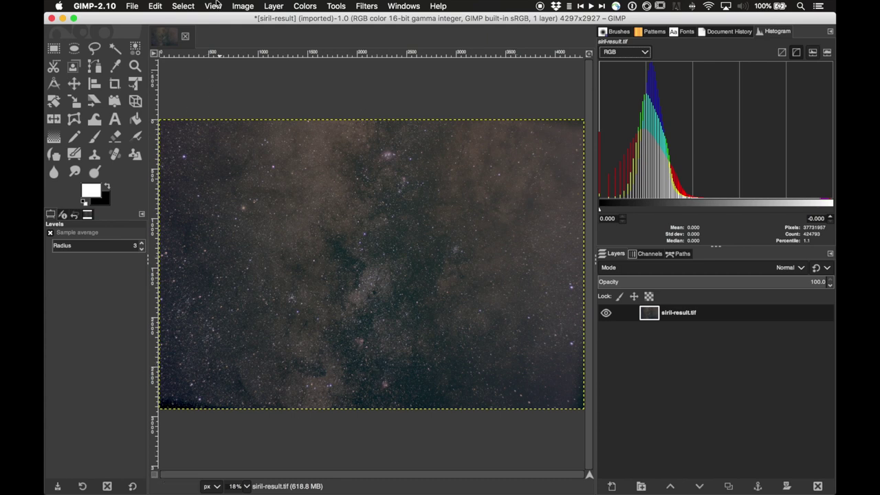
# Step: Rotate the canvas view of the image by 180°
pyautogui.click(238, 5)
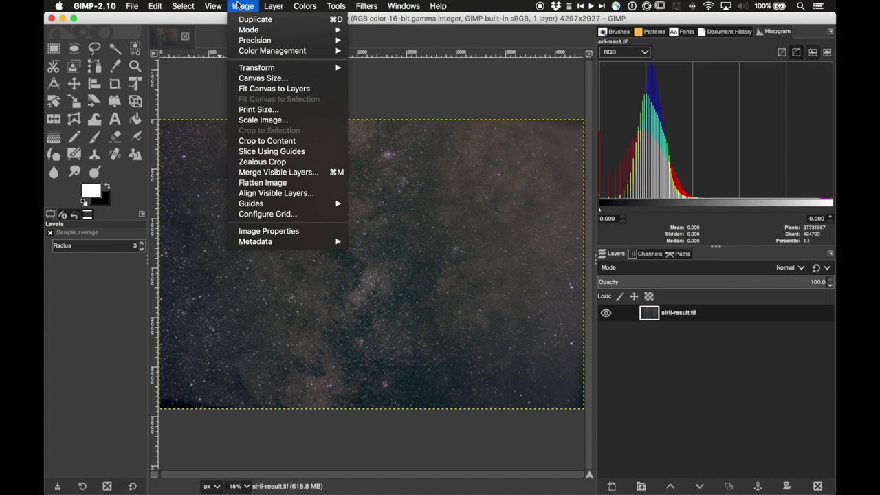
pyautogui.moveTo(203, 5)
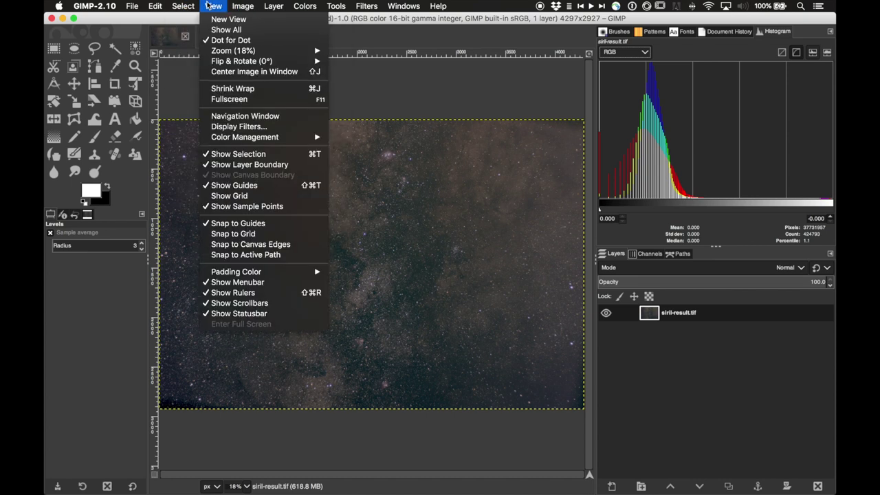
pyautogui.moveTo(236, 63)
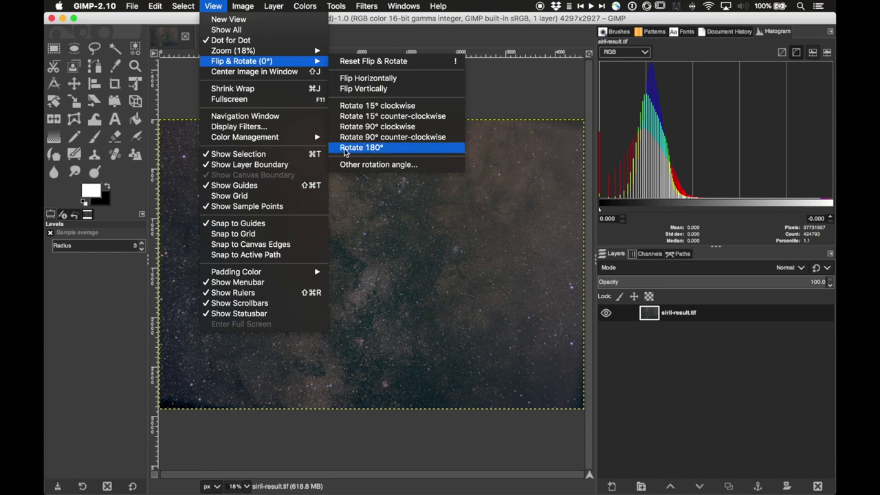
pyautogui.click(345, 153)
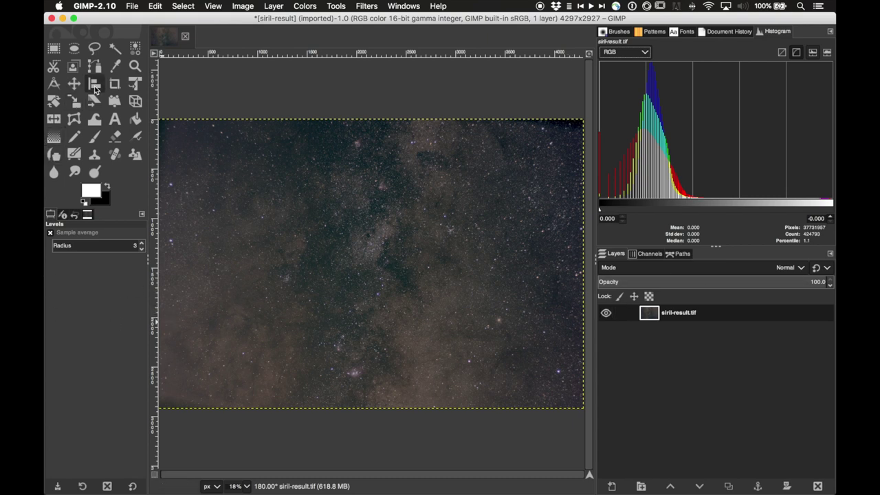
# Step: Crop away the dark image borders to a 3423 × 2719 px area positioned at 384, 122
pyautogui.click(114, 84)
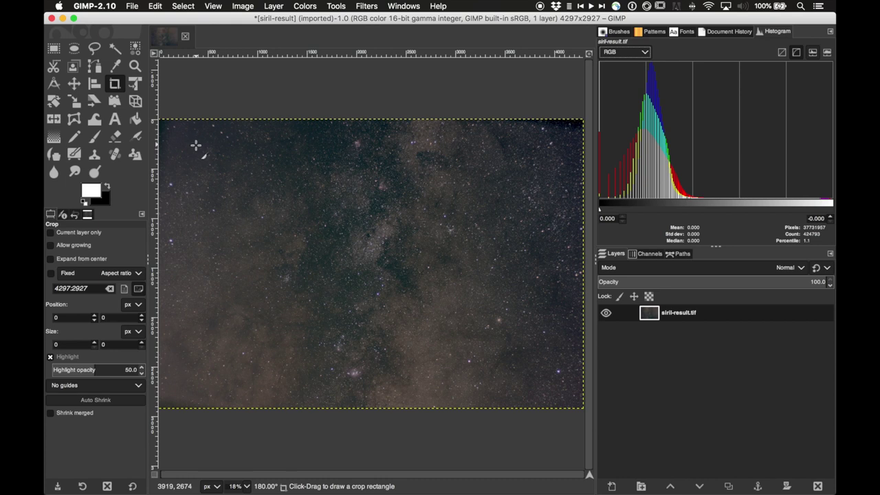
pyautogui.moveTo(197, 132); pyautogui.dragTo(557, 400)
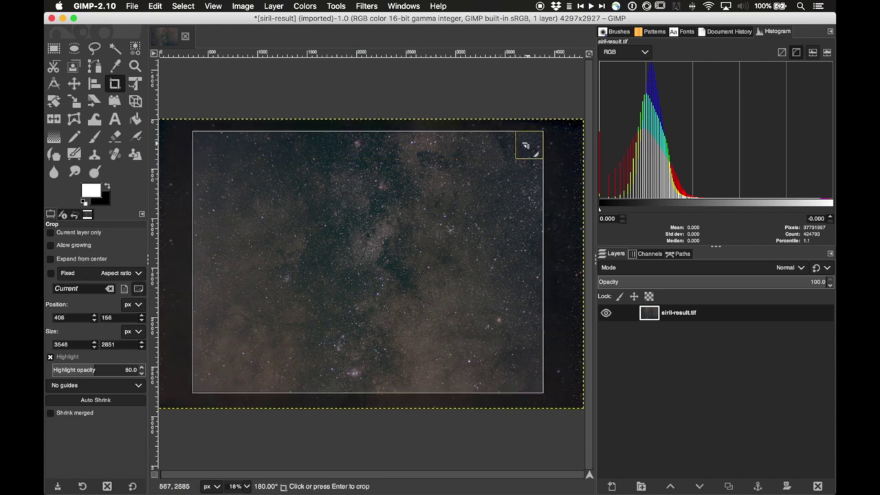
pyautogui.moveTo(526, 141); pyautogui.dragTo(527, 138)
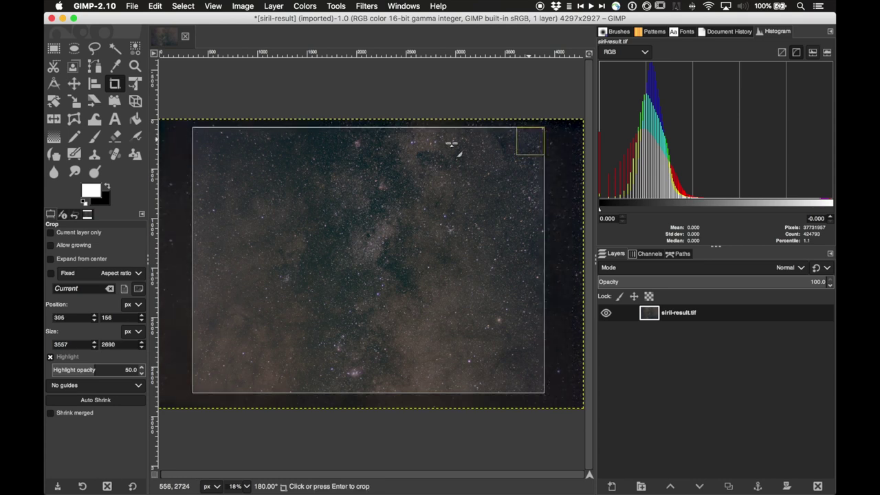
pyautogui.moveTo(202, 139); pyautogui.dragTo(197, 140)
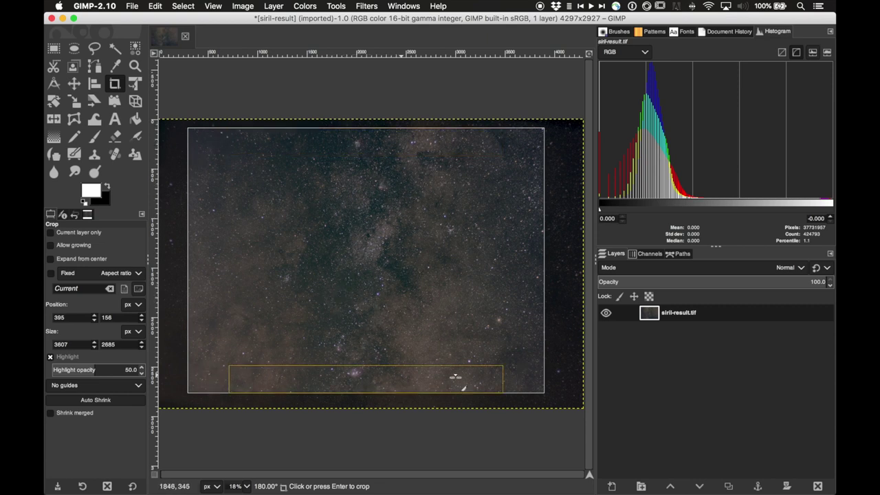
pyautogui.moveTo(530, 380); pyautogui.dragTo(539, 398)
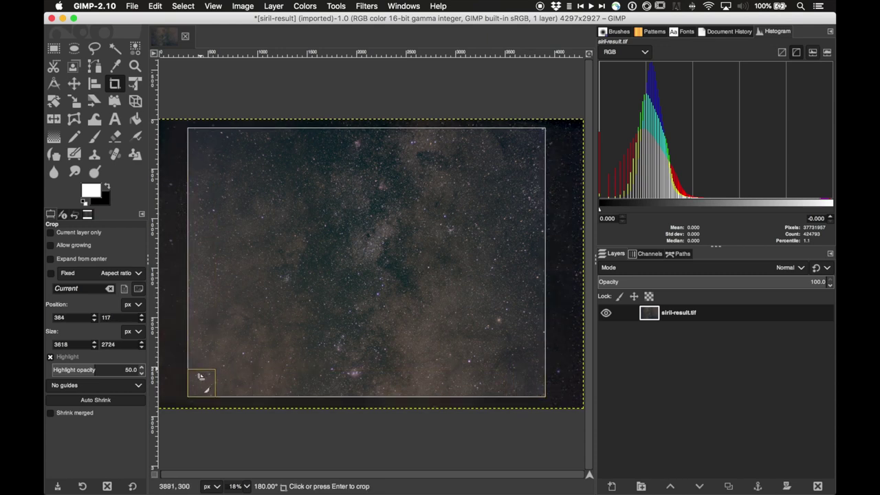
pyautogui.moveTo(198, 376); pyautogui.dragTo(219, 378)
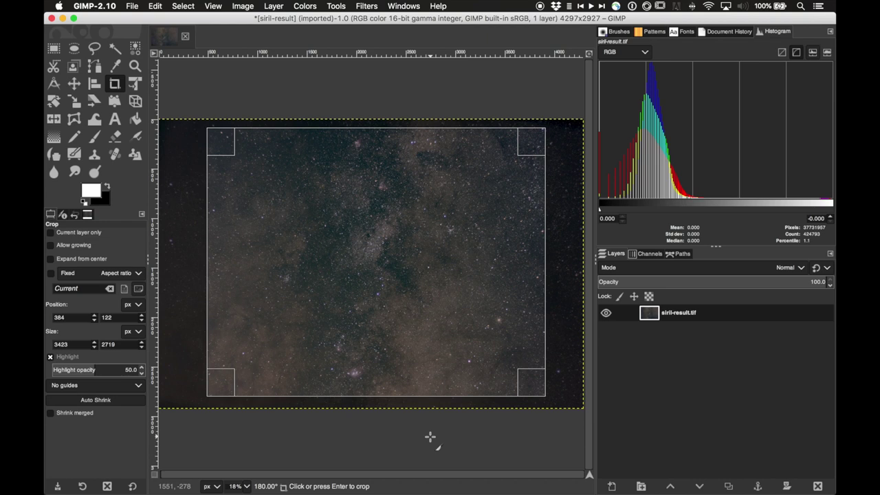
pyautogui.press('Return')
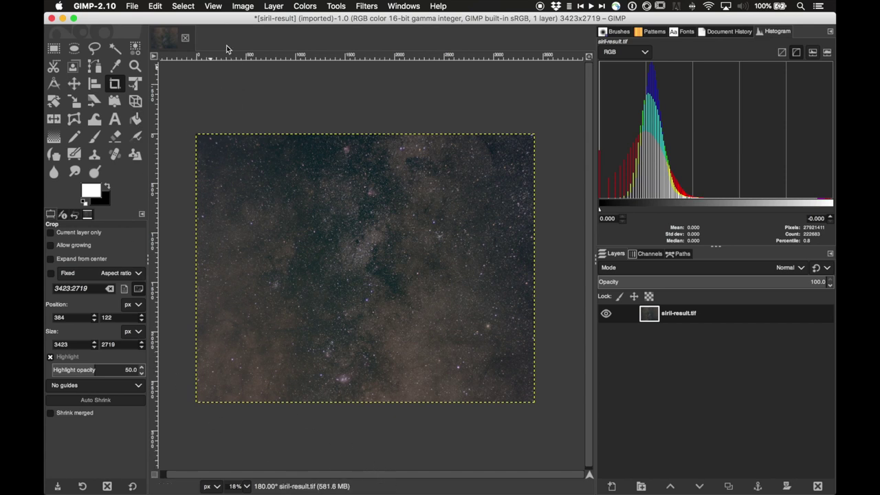
# Step: Boost the cropped image's color saturation to a scale of about 1.49 and apply it
pyautogui.click(305, 6)
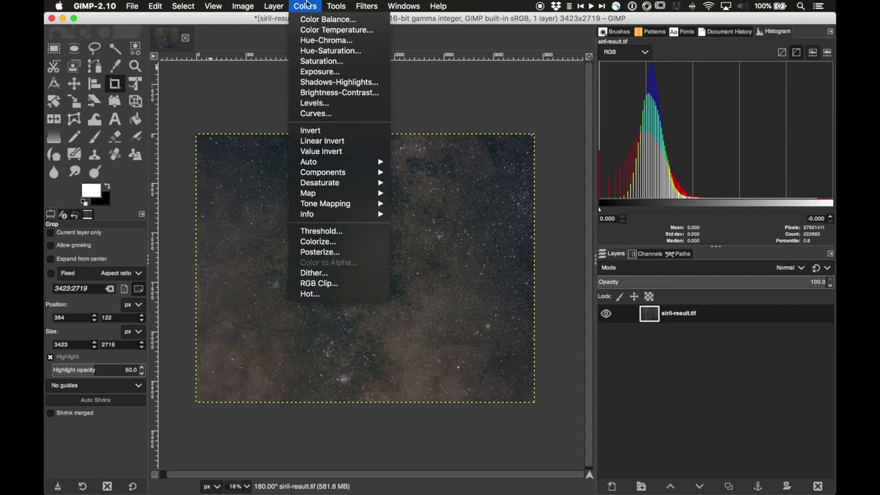
pyautogui.click(321, 61)
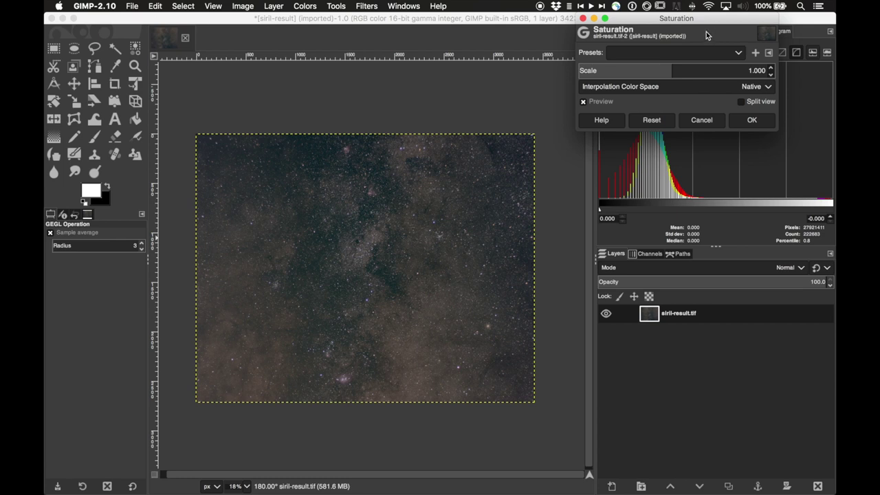
pyautogui.moveTo(705, 25); pyautogui.dragTo(655, 82)
pyautogui.click(624, 130)
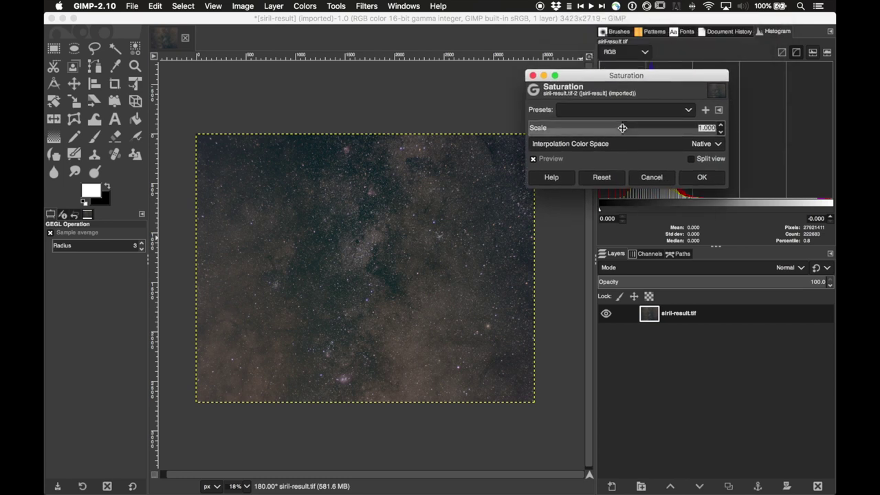
pyautogui.moveTo(666, 126)
pyautogui.mouseDown()
pyautogui.moveTo(762, 133)
pyautogui.moveTo(76, 136)
pyautogui.moveTo(669, 132)
pyautogui.mouseUp()
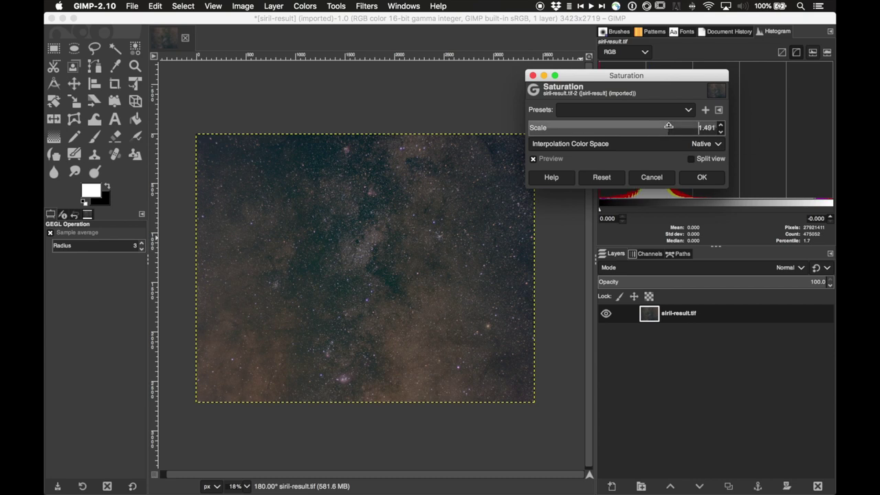
pyautogui.click(702, 178)
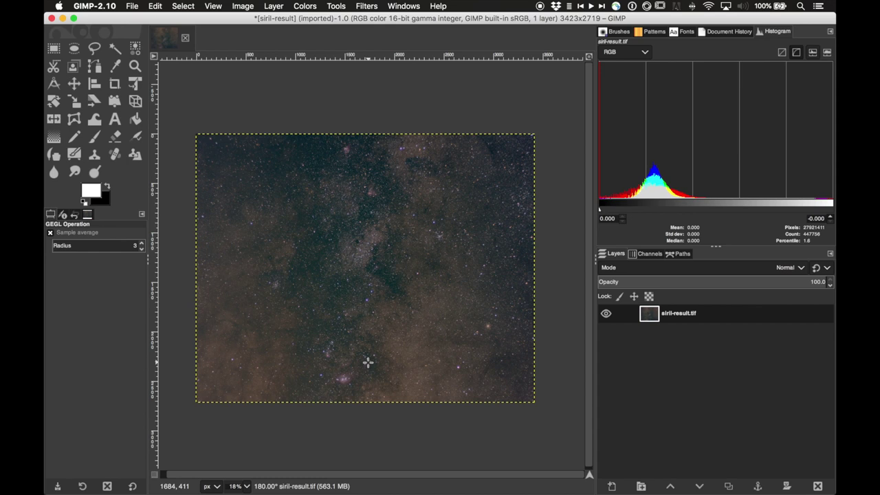
# Step: Inspect the pink nebula at 100% zoom and flip the canvas view horizontally
pyautogui.scroll(4, 368, 363)
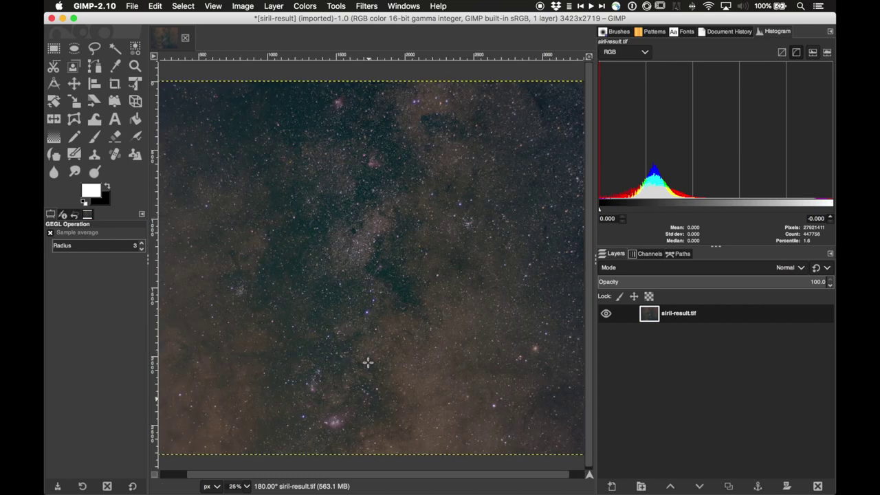
pyautogui.scroll(1, 368, 362)
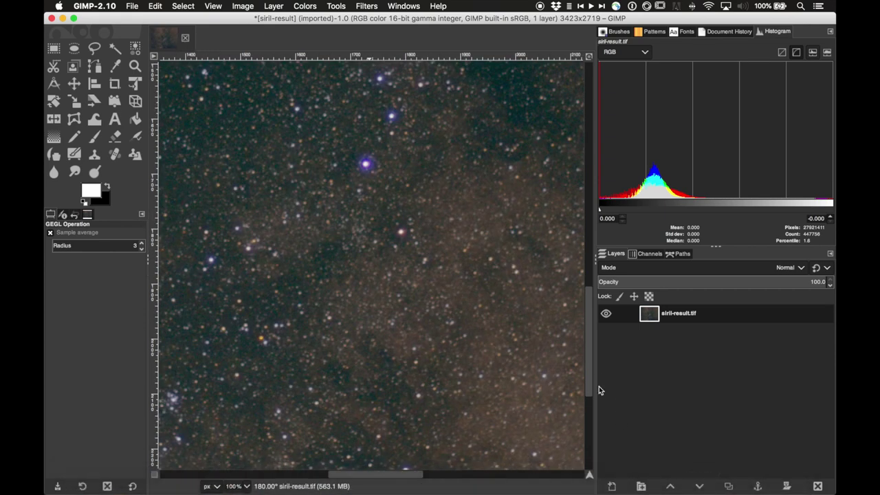
pyautogui.moveTo(591, 368); pyautogui.dragTo(565, 426)
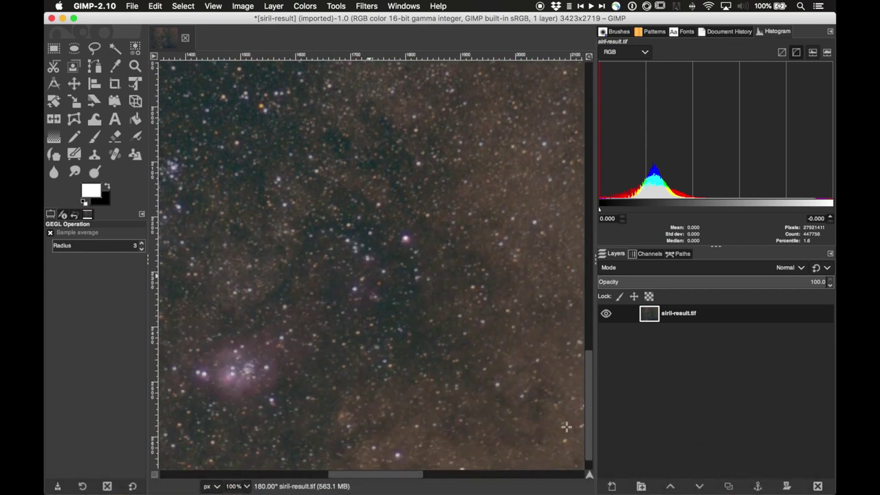
pyautogui.moveTo(390, 475); pyautogui.dragTo(370, 474)
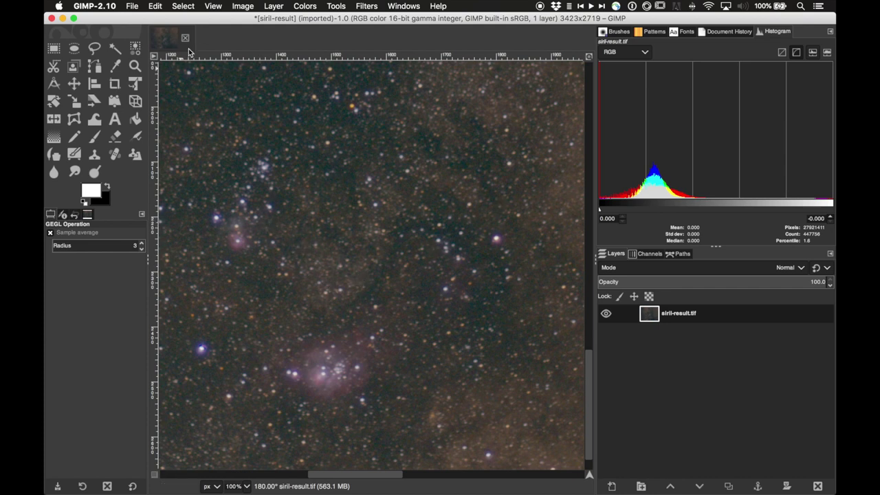
pyautogui.click(254, 6)
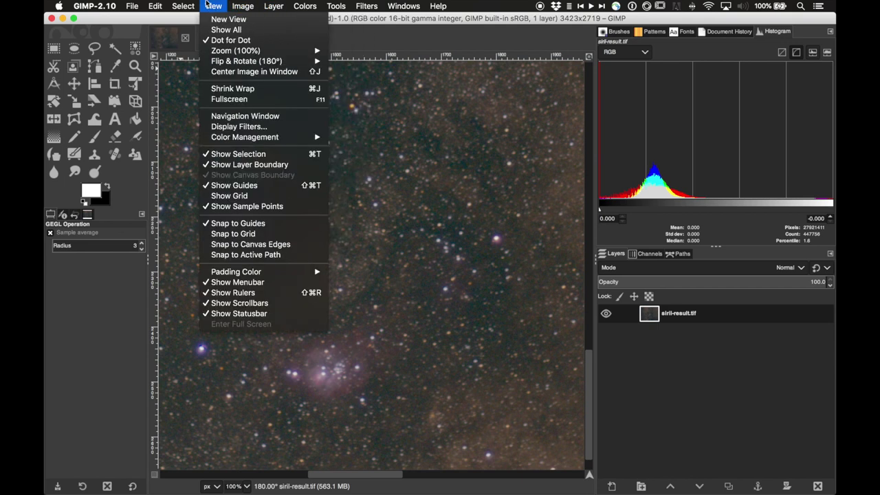
pyautogui.moveTo(232, 65)
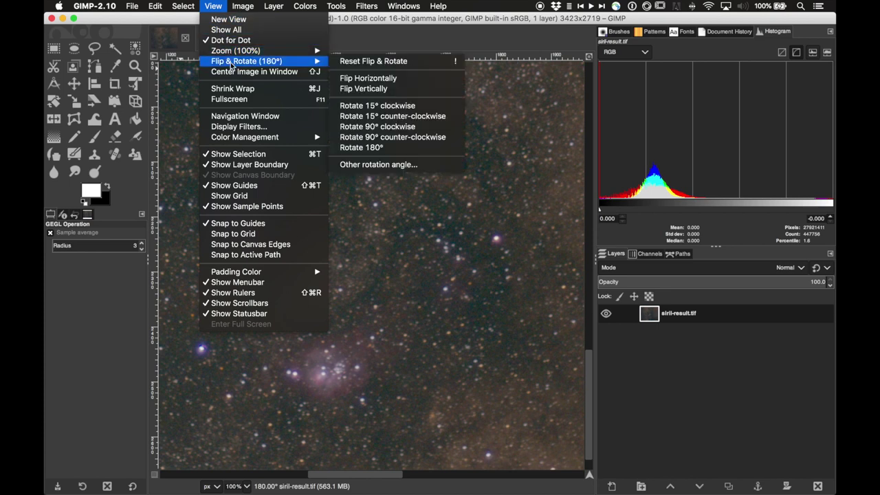
pyautogui.click(349, 77)
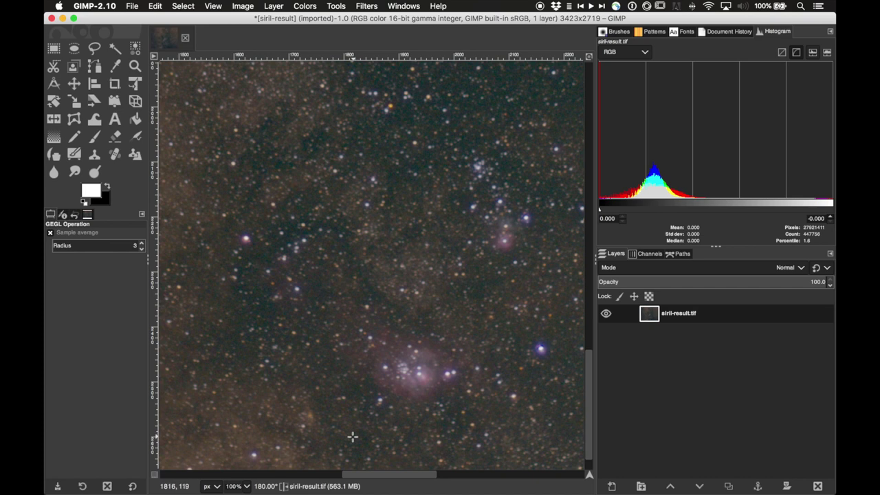
# Step: Apply a second Saturation adjustment with a scale of 1.316
pyautogui.moveTo(370, 474); pyautogui.dragTo(388, 476)
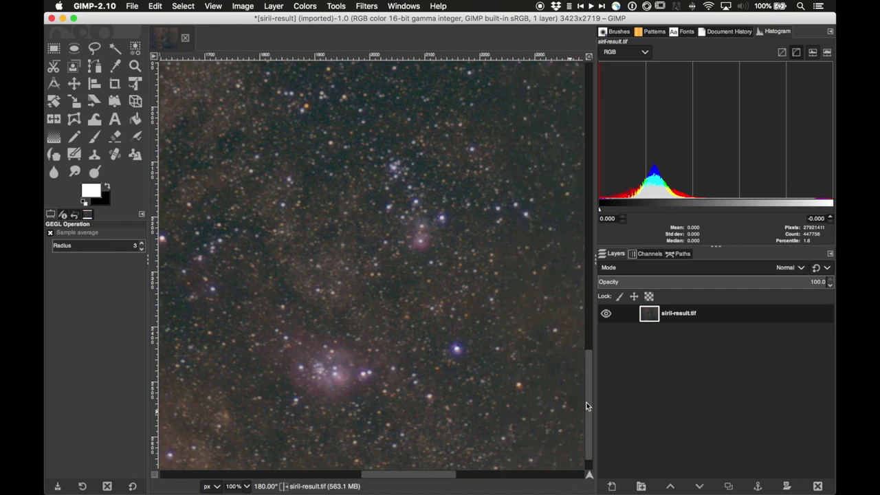
pyautogui.scroll(-2, 576, 439)
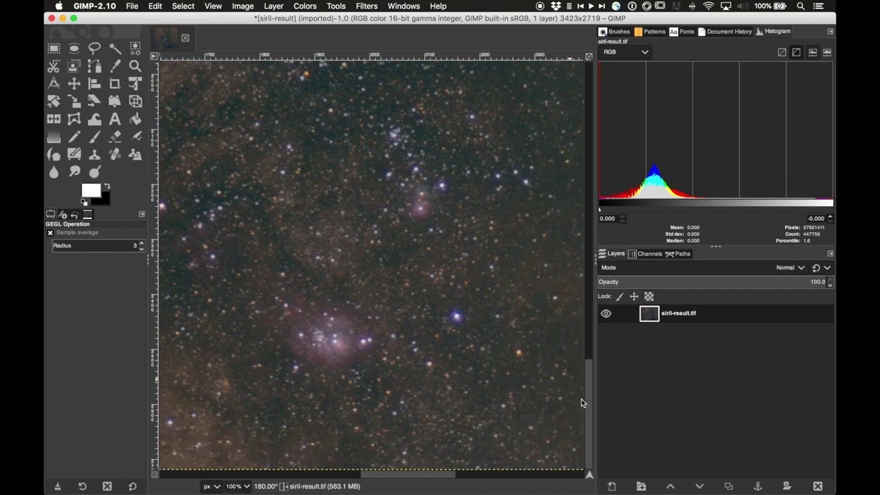
pyautogui.moveTo(588, 403)
pyautogui.mouseDown()
pyautogui.moveTo(611, 198)
pyautogui.moveTo(603, 400)
pyautogui.mouseUp()
pyautogui.click(300, 7)
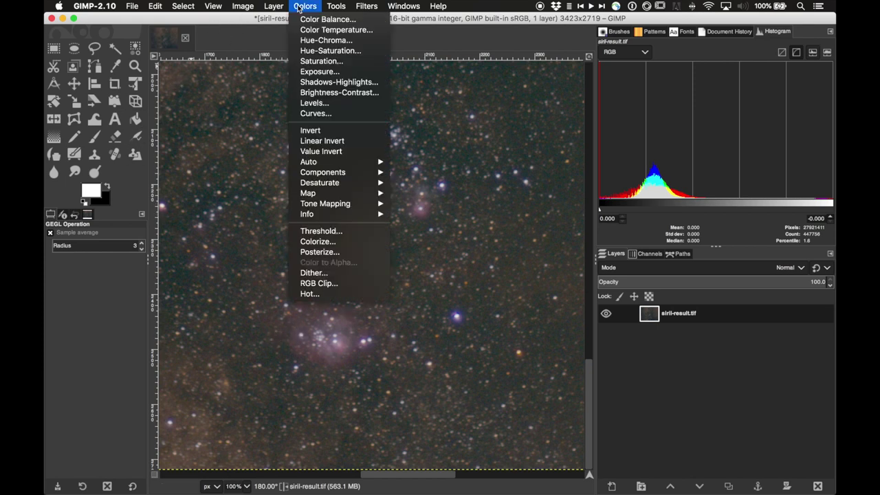
pyautogui.click(319, 61)
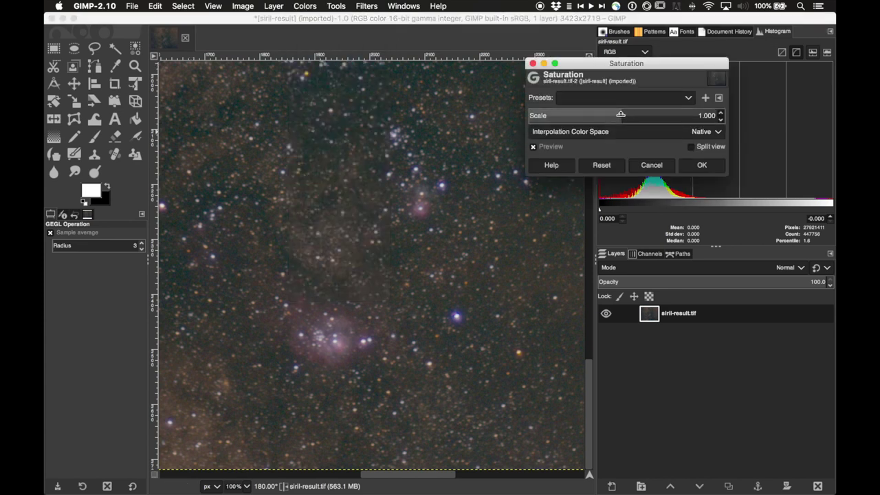
pyautogui.moveTo(620, 114); pyautogui.dragTo(653, 114)
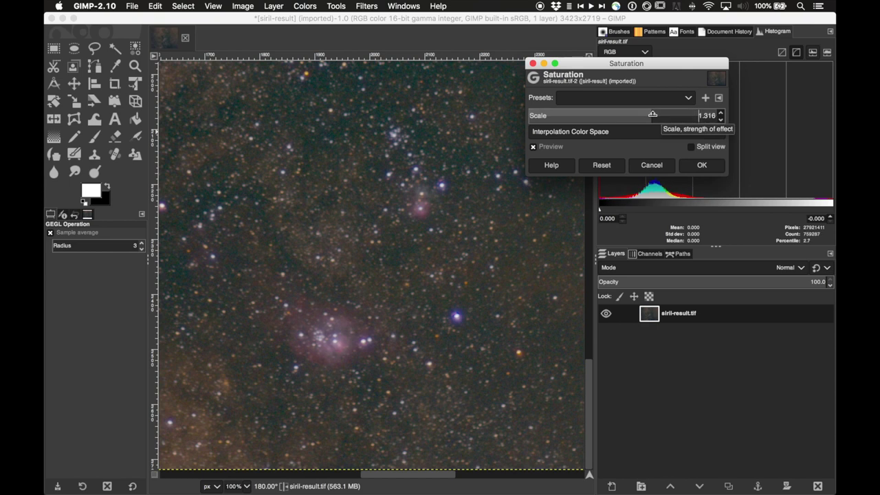
pyautogui.click(702, 166)
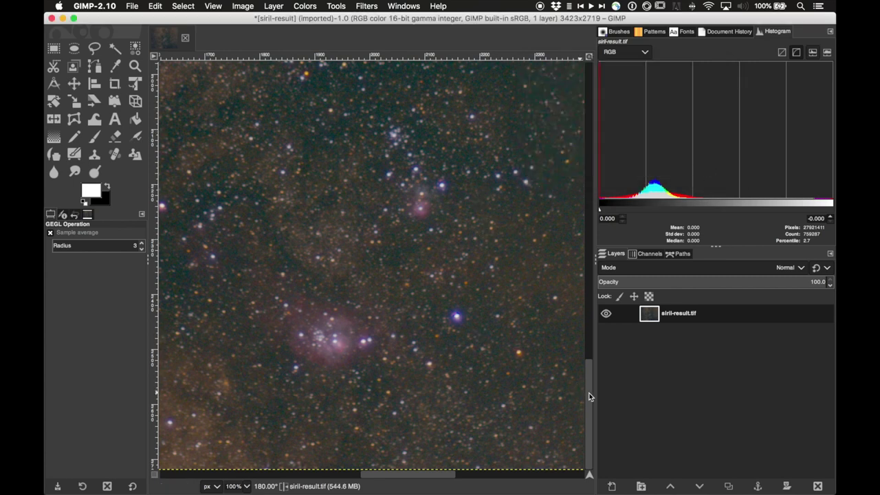
# Step: Export the edited image to the Desktop folder as lagoonForStarNet.tif
pyautogui.moveTo(590, 397); pyautogui.dragTo(569, 410)
pyautogui.scroll(-5, 378, 238)
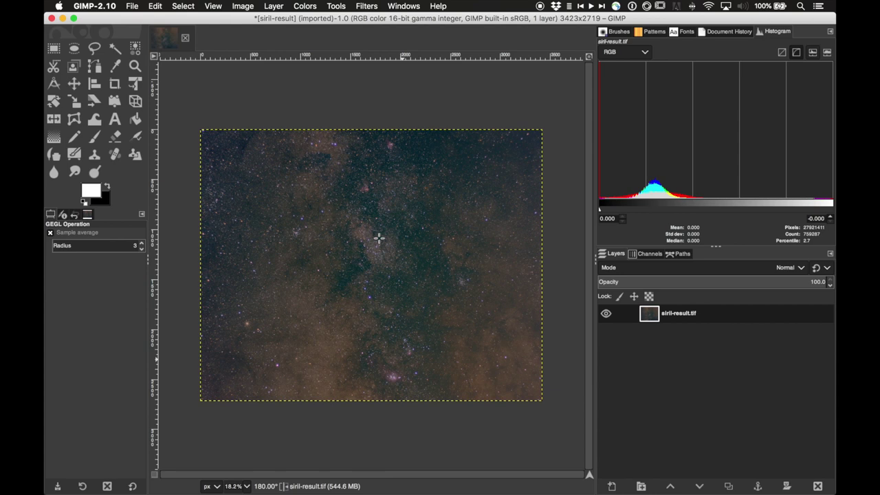
pyautogui.scroll(1, 379, 237)
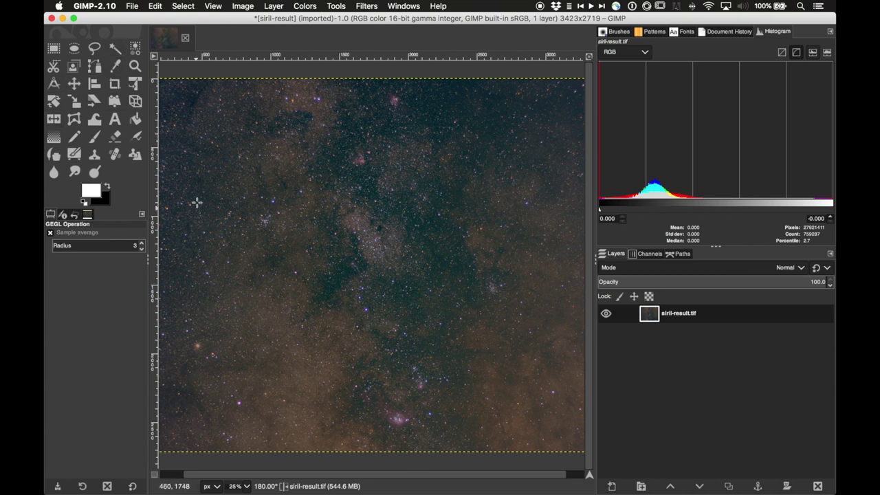
pyautogui.click(133, 6)
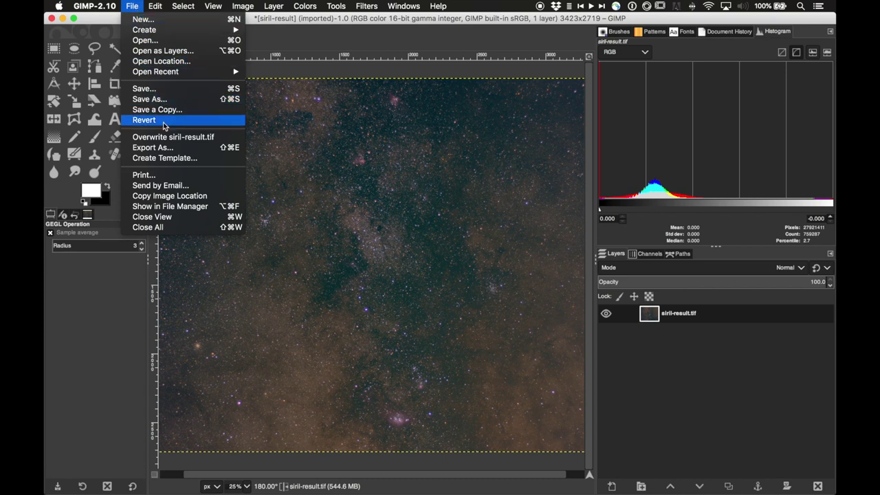
pyautogui.click(165, 147)
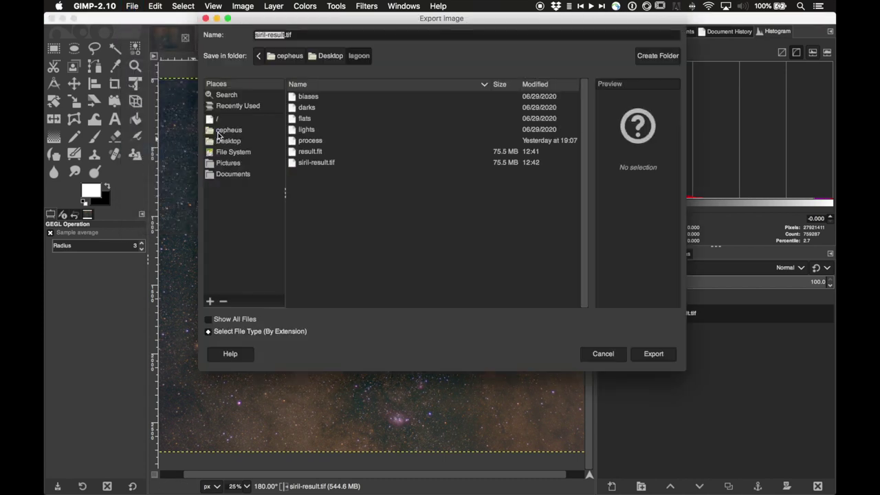
pyautogui.click(328, 56)
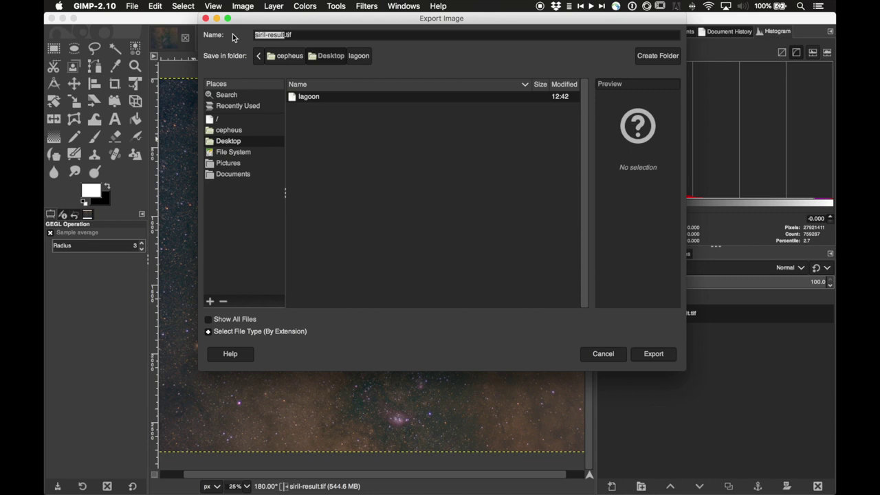
pyautogui.write('lagoonForI')
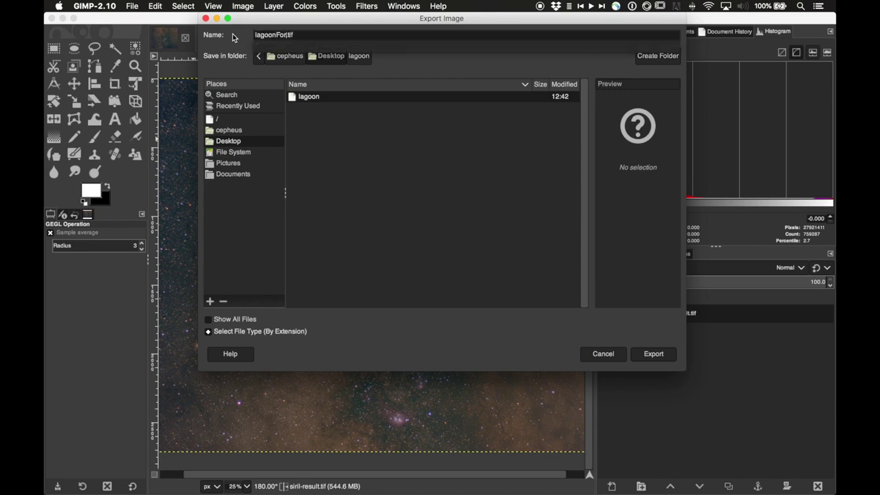
pyautogui.write('Star')
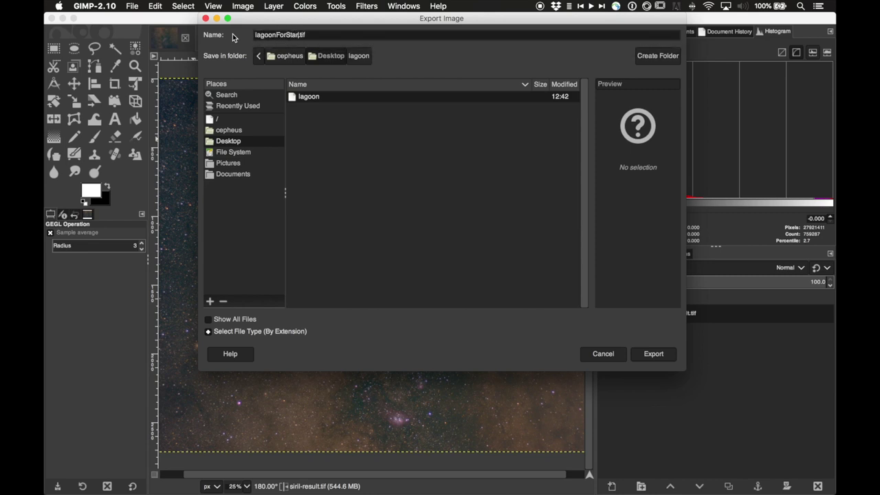
pyautogui.write('Net')
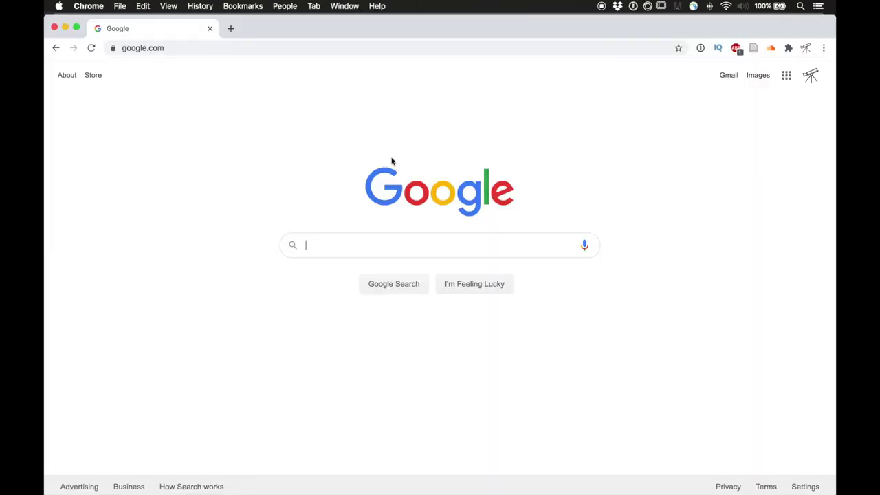
# Step: In Chrome, search Google for starnet++ and open the Starnet++ project page on SourceForge
pyautogui.write('star')
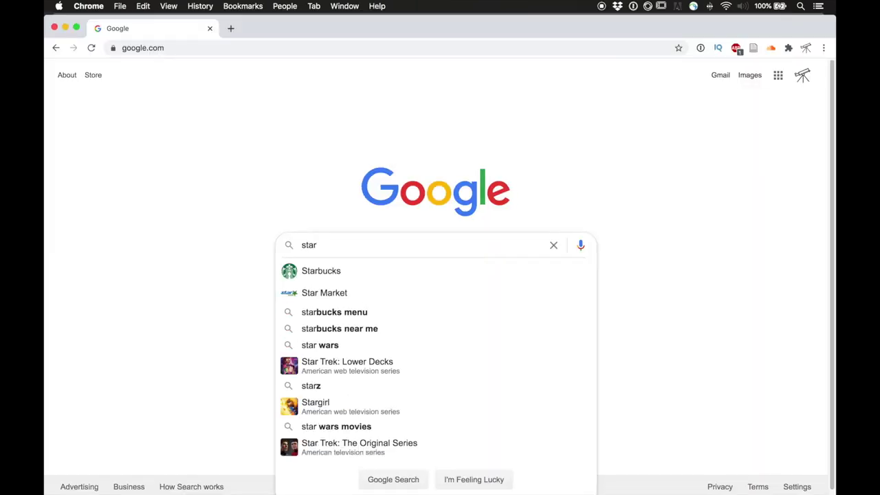
pyautogui.write('net')
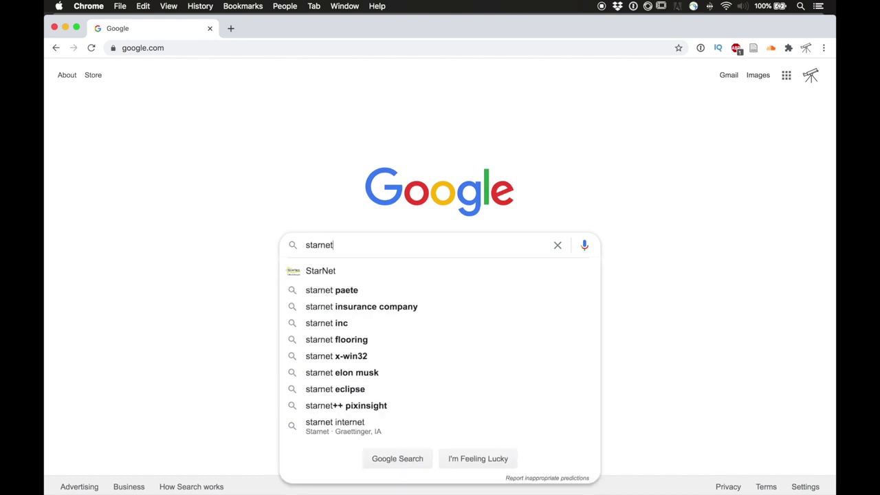
pyautogui.write('++')
pyautogui.press('Return')
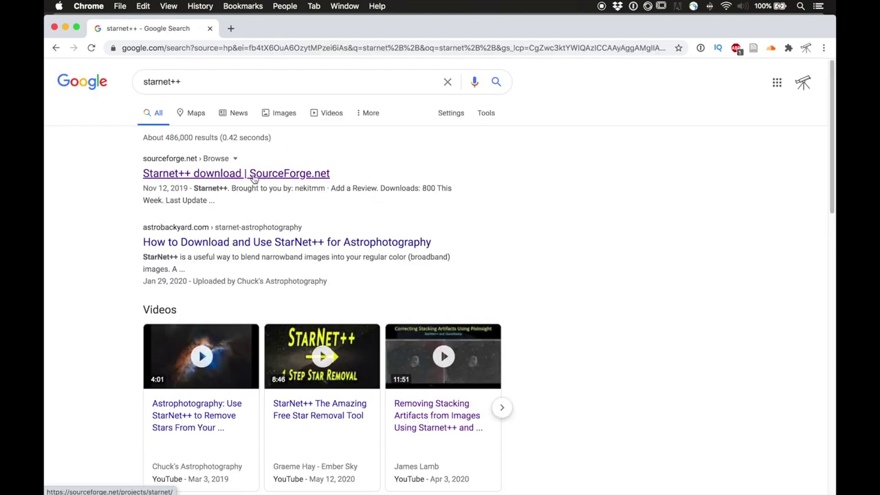
pyautogui.click(216, 177)
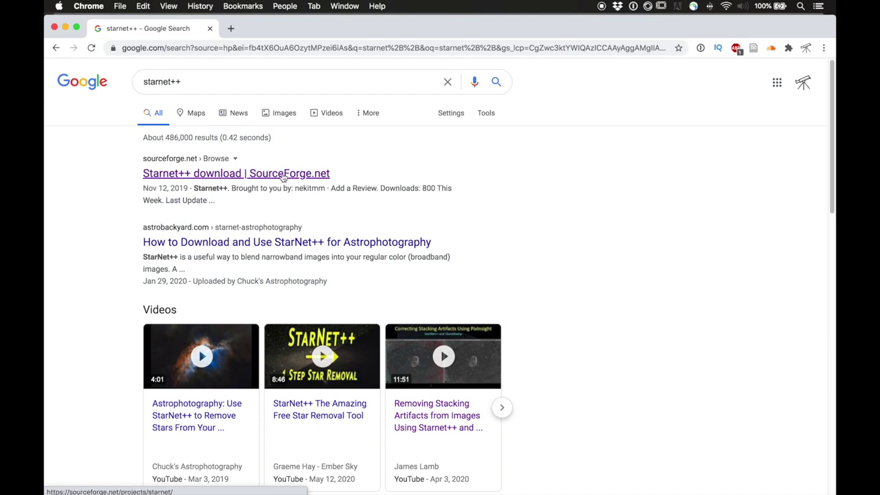
pyautogui.click(227, 176)
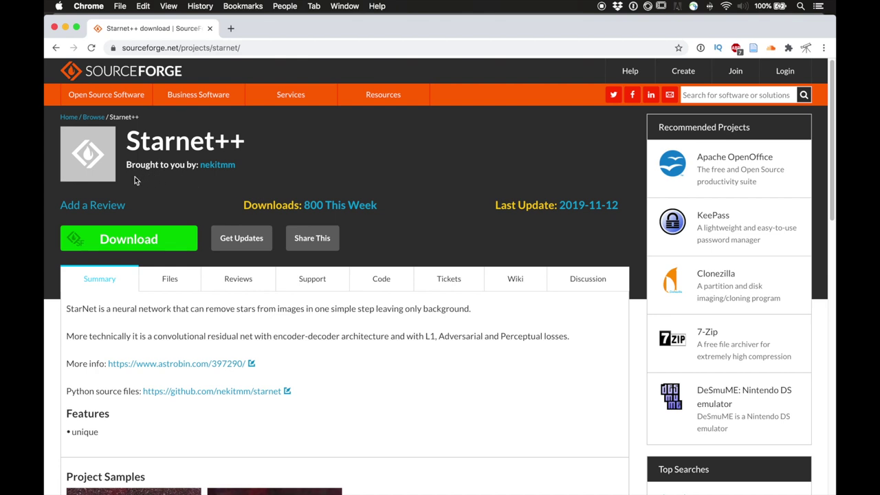
# Step: Download StarNet_MacOS.zip from the v1.1 folder of the Starnet++ project files
pyautogui.click(176, 284)
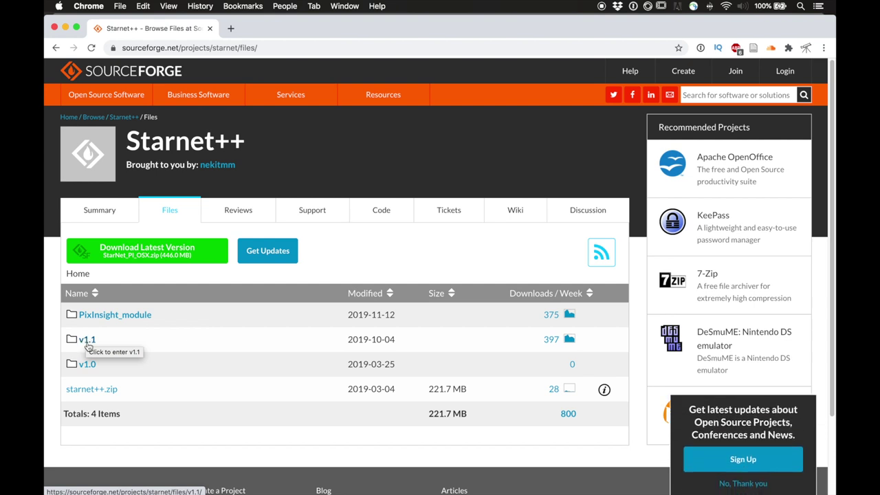
pyautogui.click(87, 340)
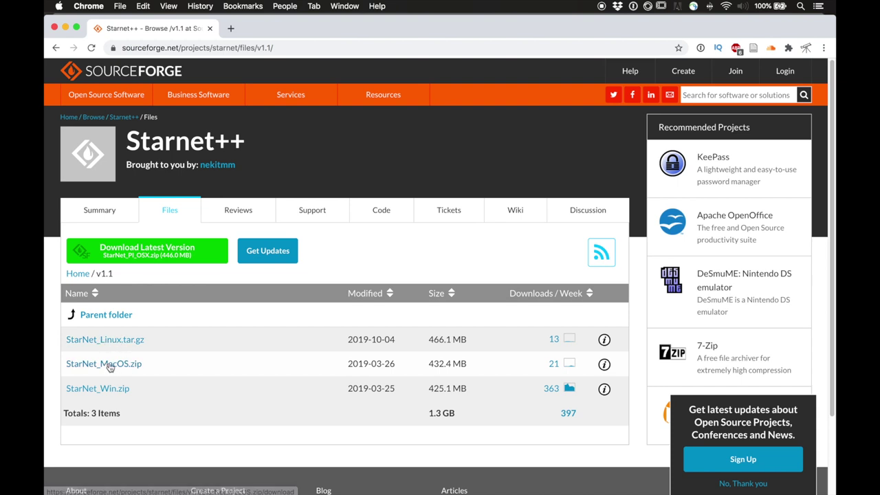
pyautogui.click(110, 368)
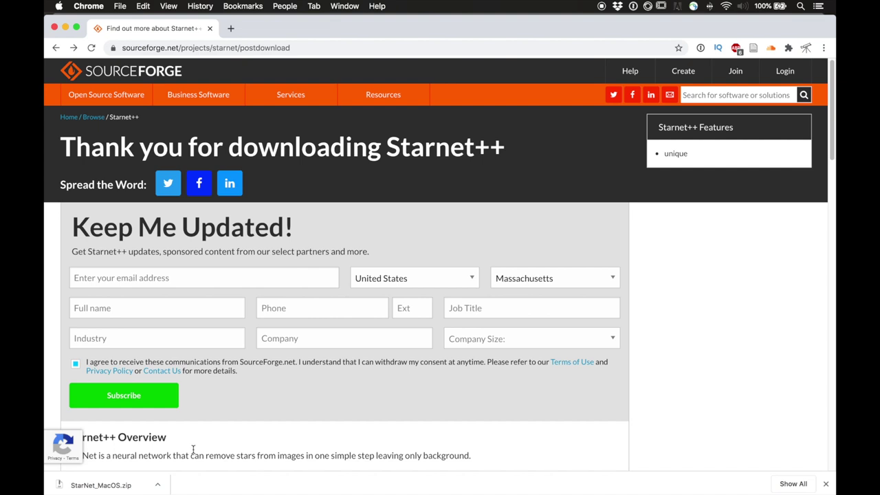
# Step: Extract the downloaded StarNet_MacOS.zip in Finder, move the StarNet_MacOS folder to the Desktop, and quit the browser
pyautogui.click(157, 485)
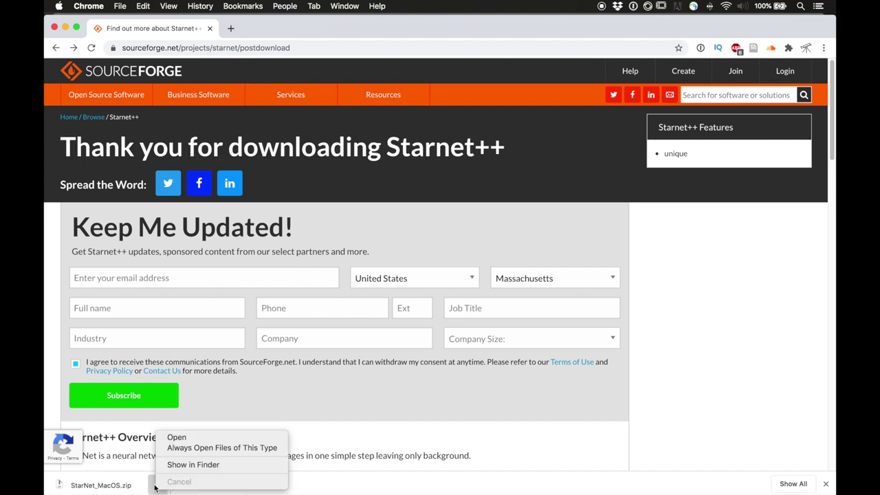
pyautogui.click(200, 465)
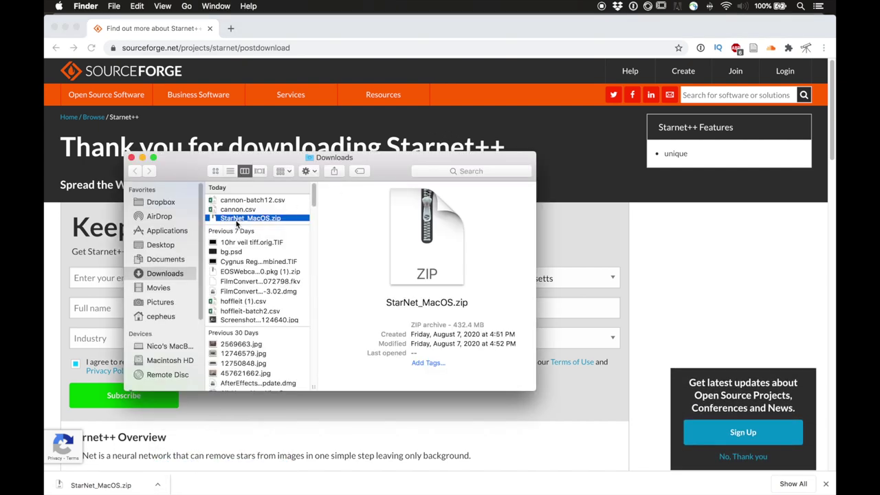
pyautogui.doubleClick(237, 218)
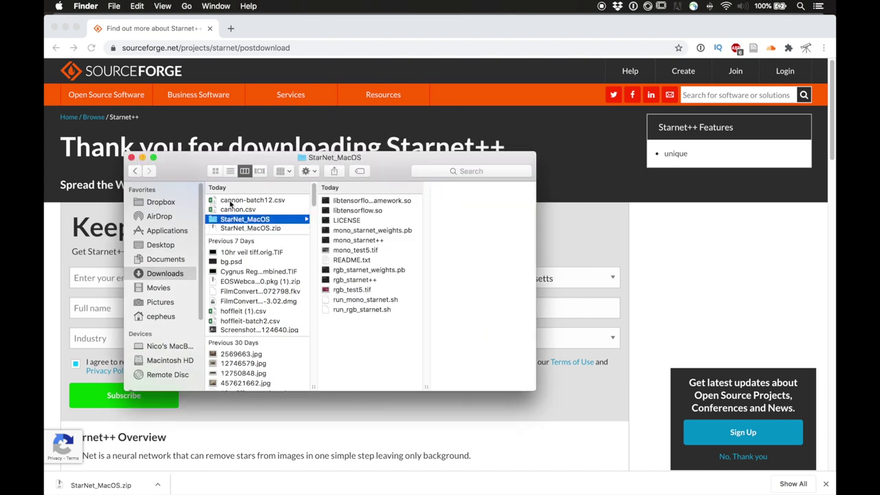
pyautogui.moveTo(246, 221); pyautogui.dragTo(163, 259)
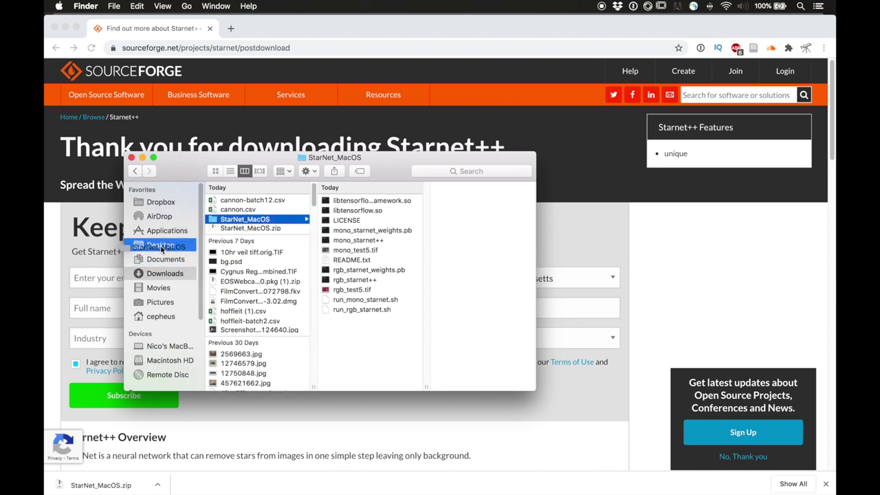
pyautogui.click(131, 158)
pyautogui.click(264, 28)
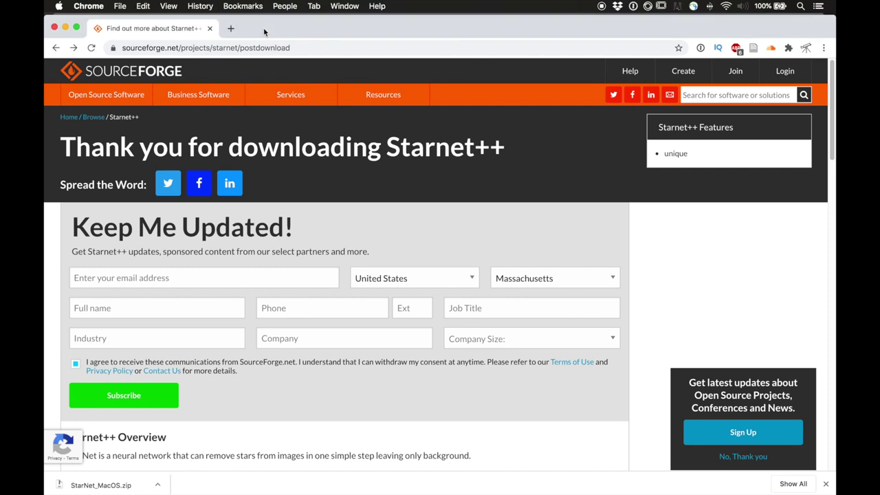
pyautogui.press('super+q')
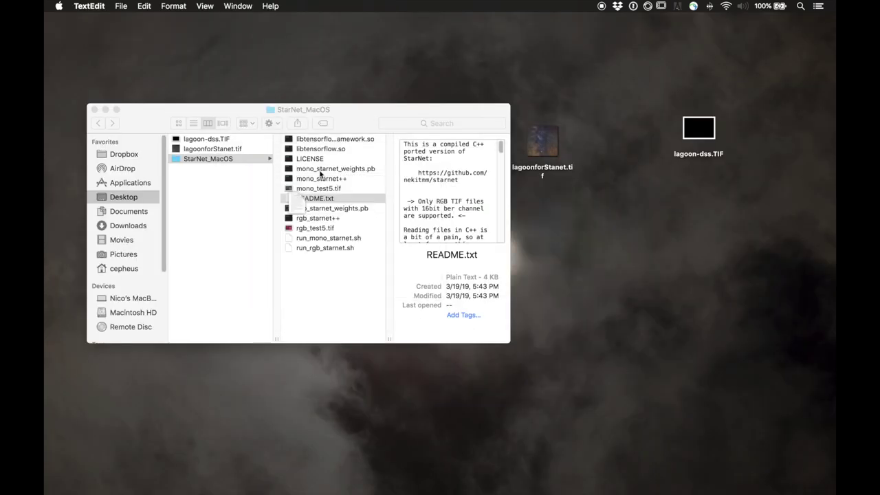
# Step: Open README.txt from the StarNet_MacOS folder to check the supported image format and usage, and close it
pyautogui.click(316, 198)
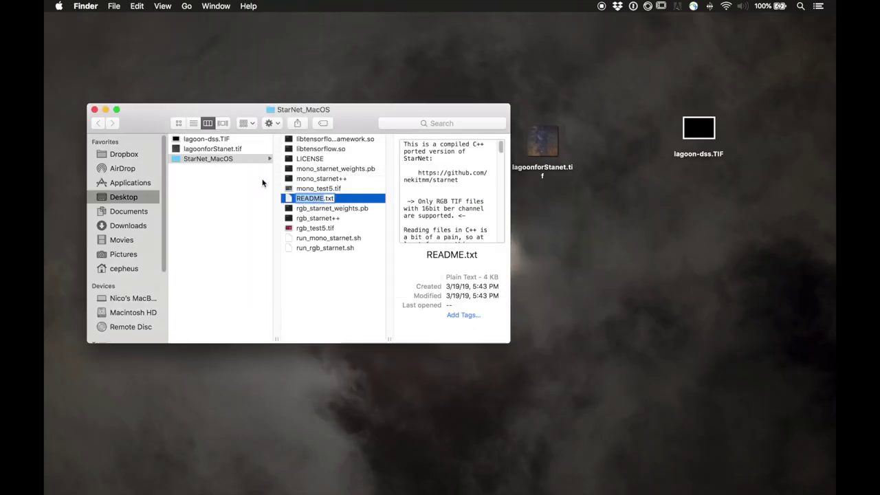
pyautogui.doubleClick(342, 199)
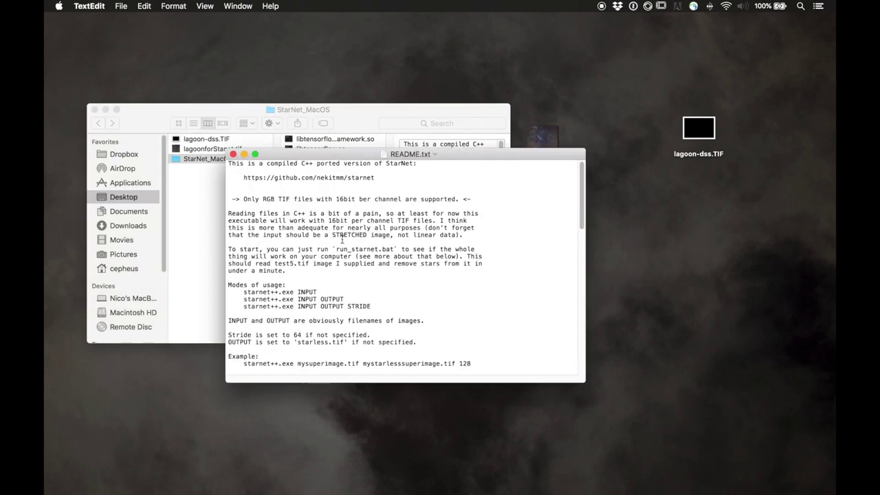
pyautogui.press('super+w')
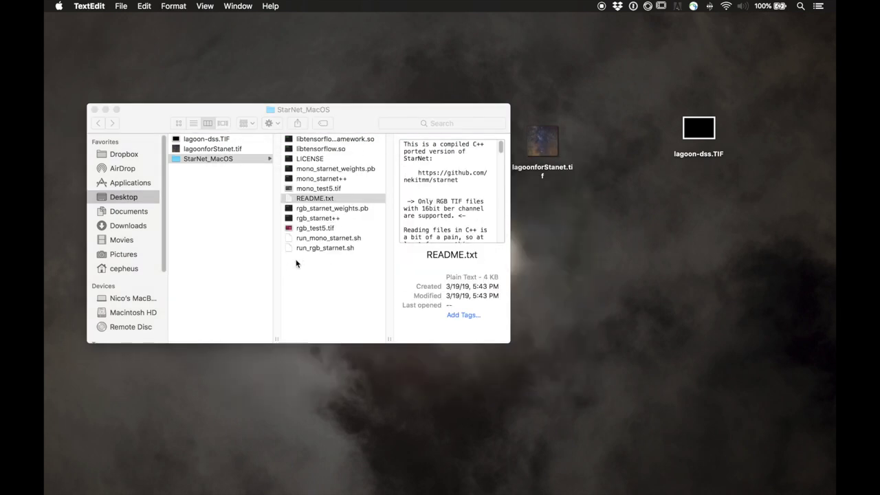
# Step: Open run_rgb_starnet.sh in Atom and arrange the editor window so the Finder window stays visible behind it
pyautogui.click(321, 252)
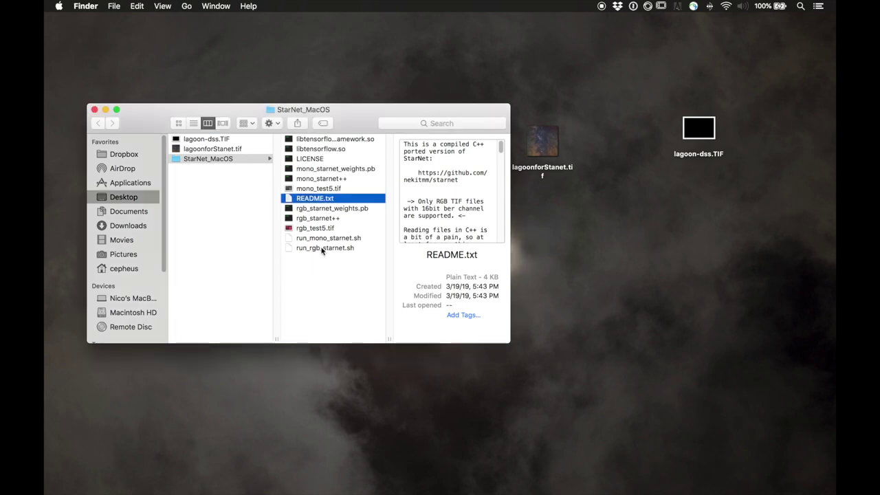
pyautogui.click(321, 248)
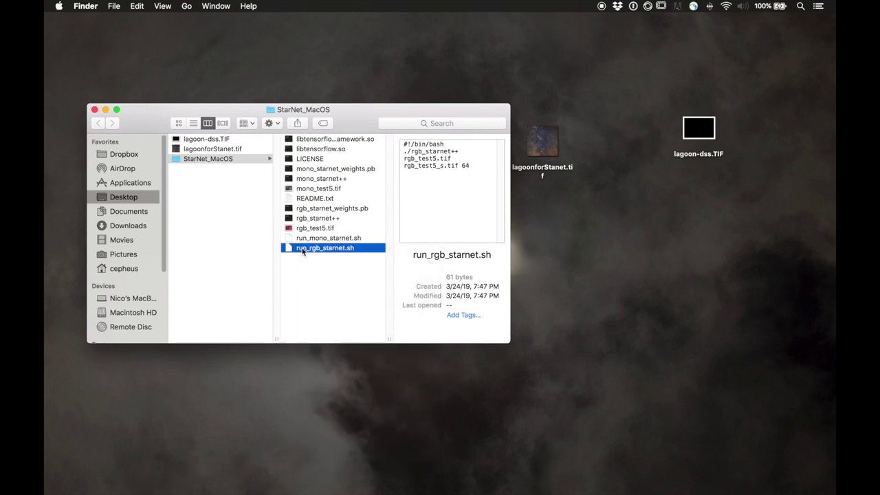
pyautogui.rightClick(302, 252)
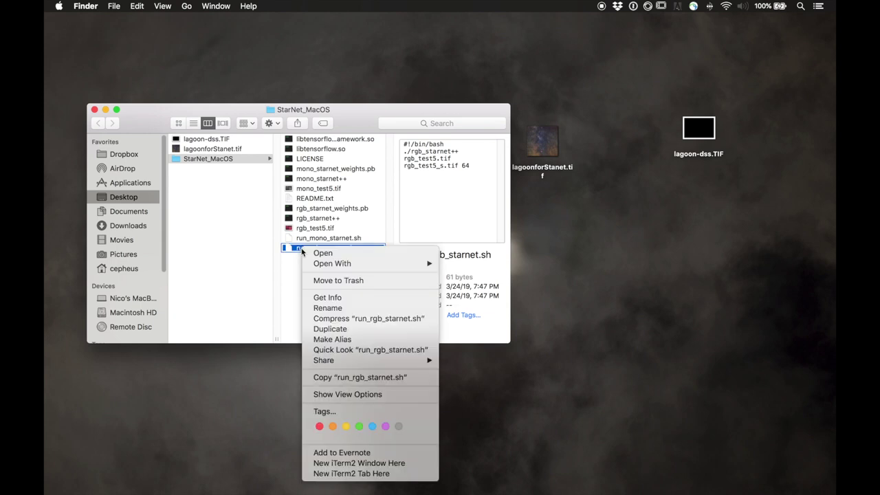
pyautogui.moveTo(338, 261)
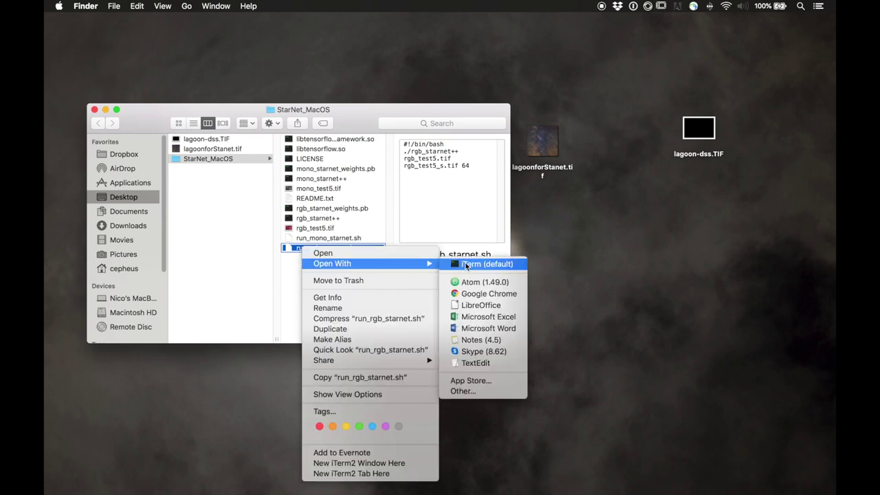
pyautogui.click(466, 282)
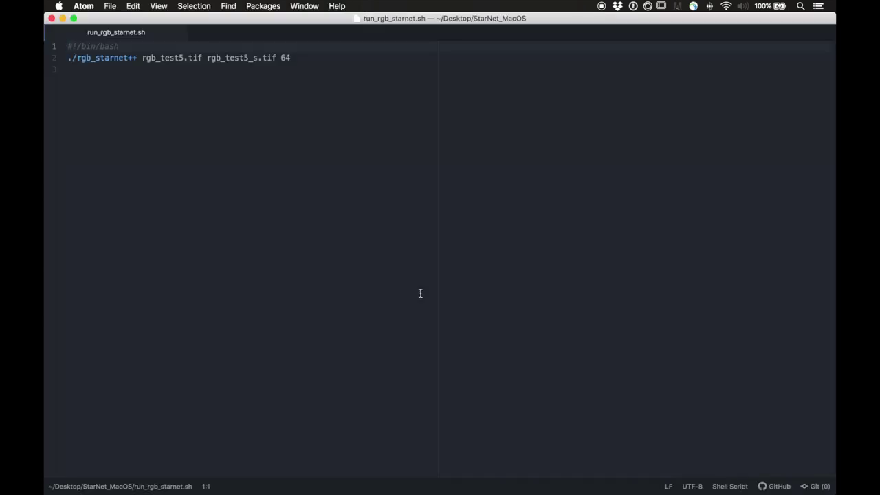
pyautogui.doubleClick(275, 23)
pyautogui.moveTo(389, 103); pyautogui.dragTo(458, 198)
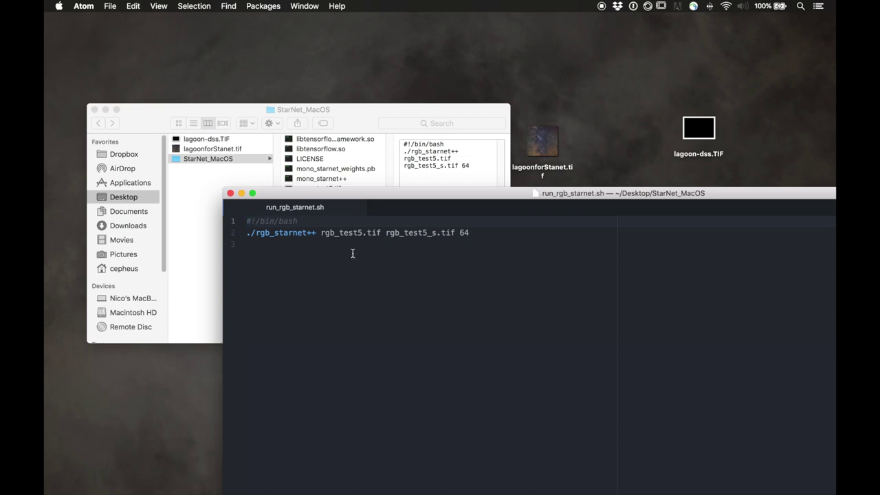
# Step: Replace the input image name in the script's rgb_starnet++ command with lagoonforStarnet.tif
pyautogui.moveTo(362, 233); pyautogui.dragTo(320, 234)
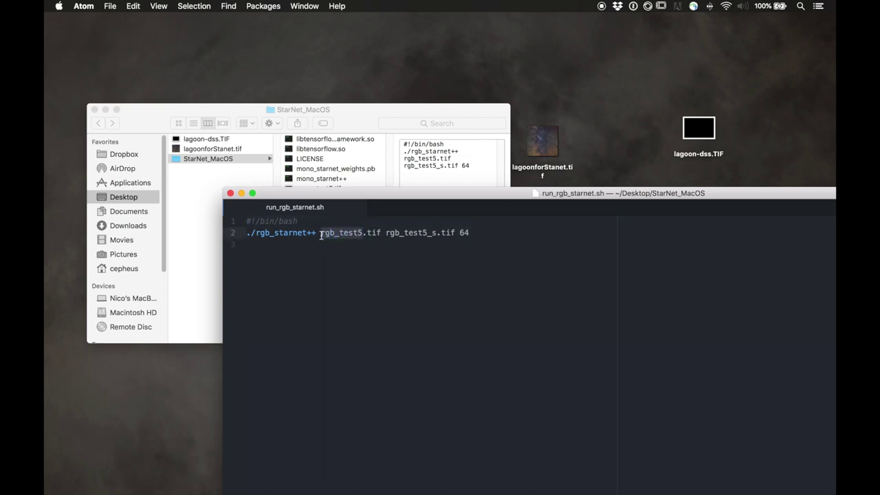
pyautogui.write('lagoon')
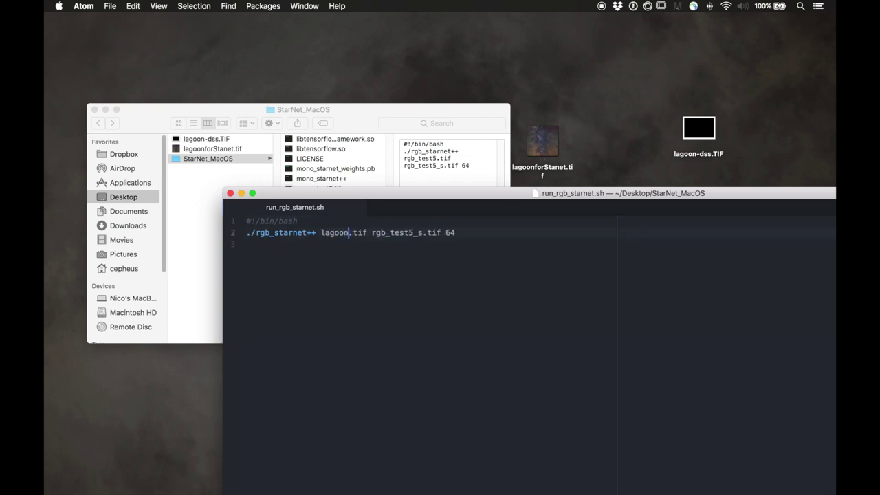
pyautogui.write('for')
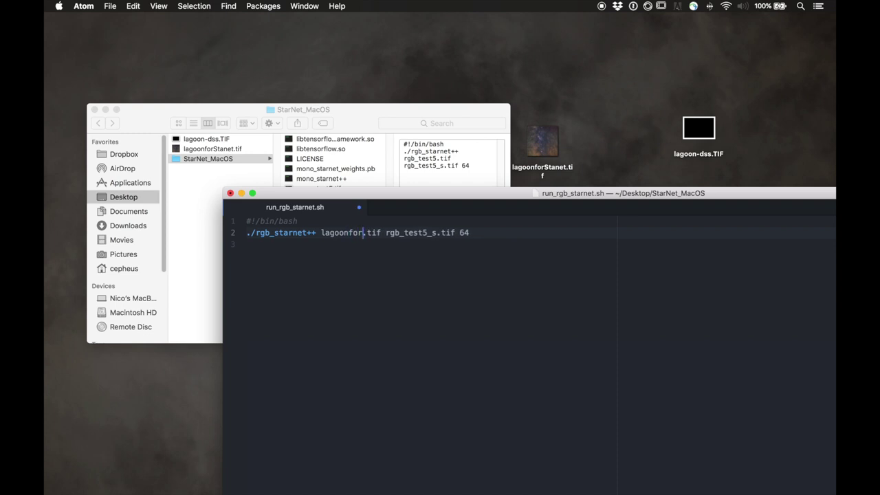
pyautogui.write('Star')
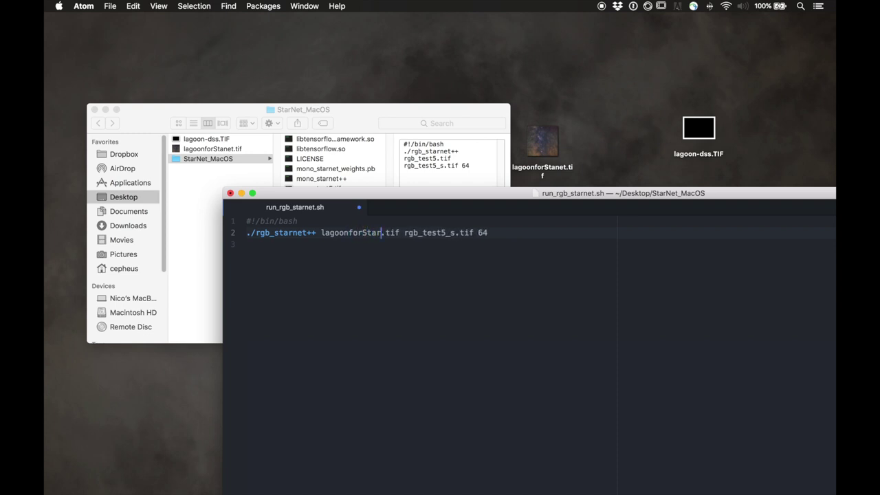
pyautogui.write('net')
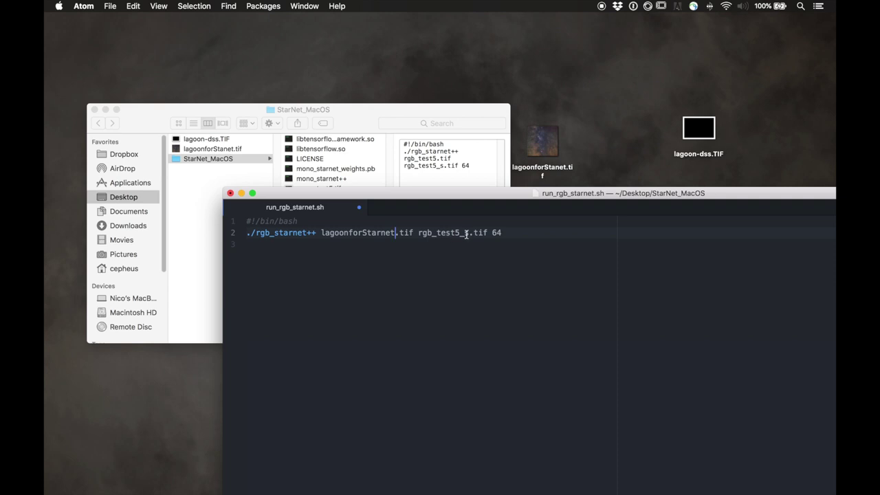
# Step: Replace the output image name in the command with lagoonStarless.tif and enlarge the editor window to fill the screen
pyautogui.moveTo(469, 232); pyautogui.dragTo(420, 233)
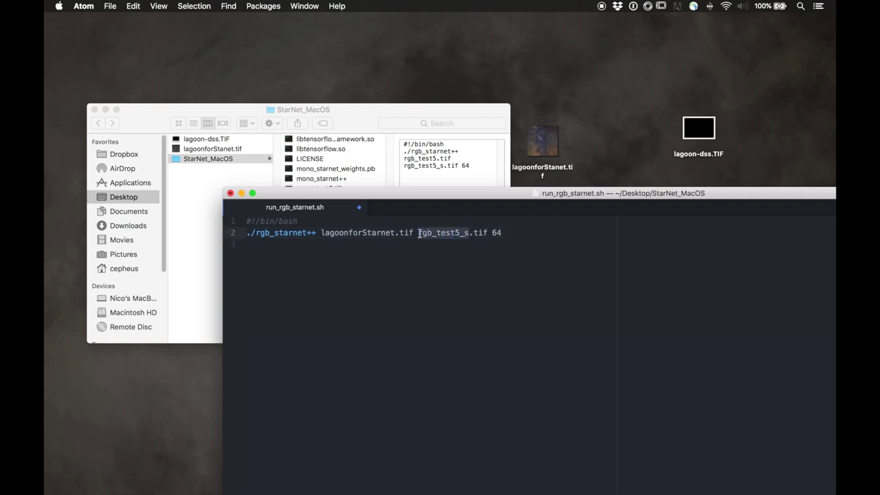
pyautogui.press('BackSpace')
pyautogui.write('lagoonStar')
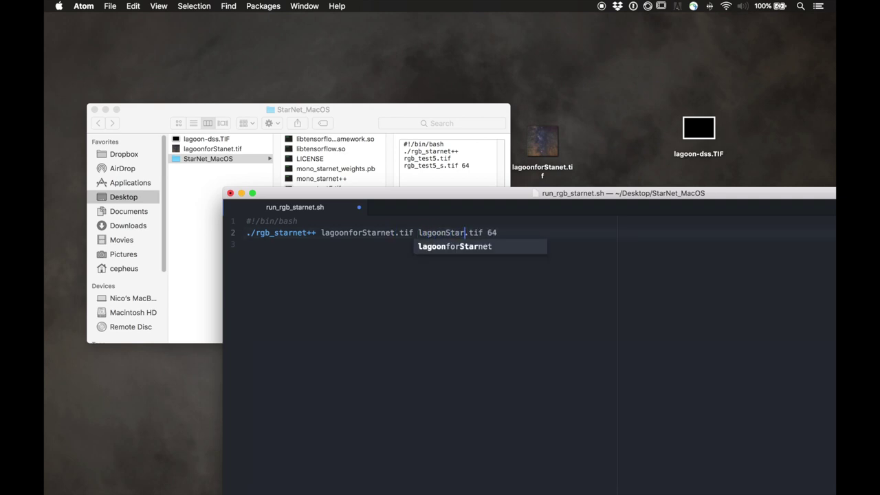
pyautogui.write('less')
pyautogui.press('ctrl+super+f')
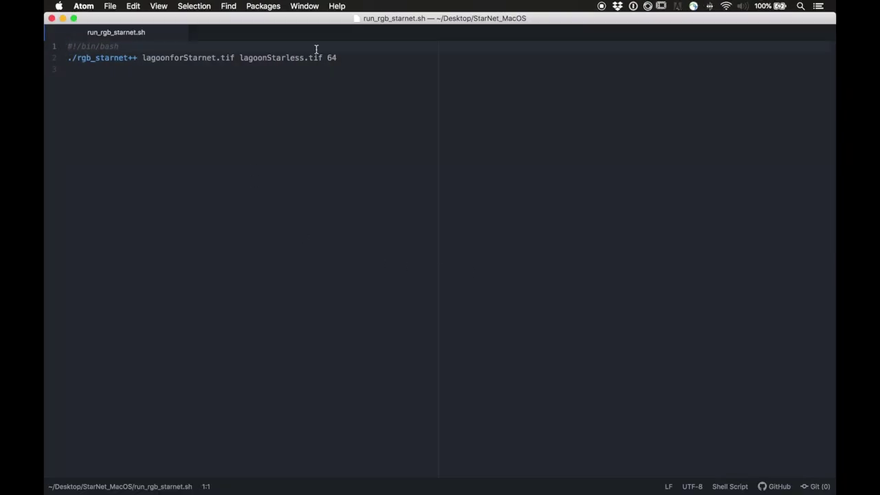
# Step: Change the last parameter of the rgb_starnet++ command to 32, save the script, and close the editor window
pyautogui.moveTo(332, 59); pyautogui.dragTo(328, 57)
pyautogui.write('32')
pyautogui.press('cmd+s')
pyautogui.press('cmd+shift+w')
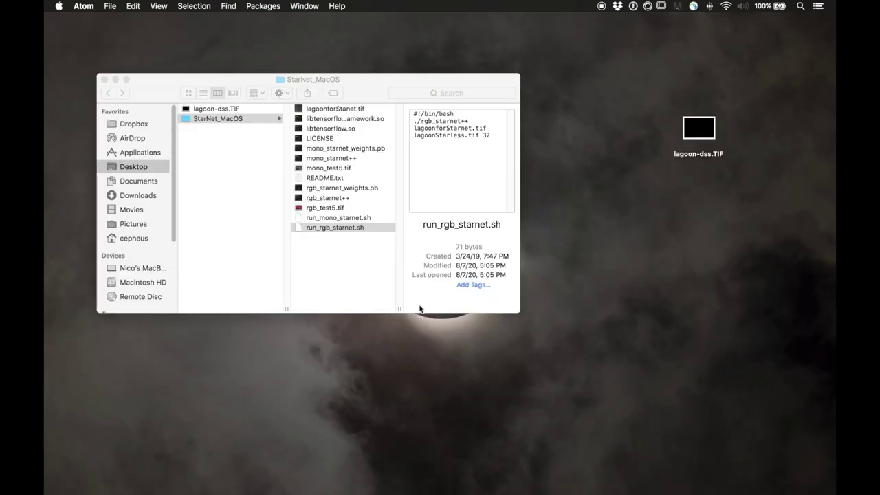
# Step: Select run_rgb_starnet.sh in the StarNet_MacOS folder in Finder and open Terminal
pyautogui.click(343, 270)
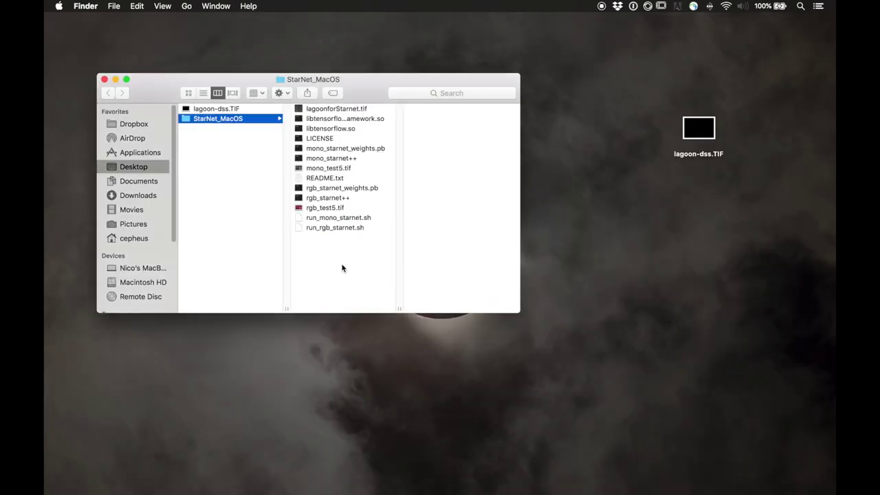
pyautogui.click(336, 227)
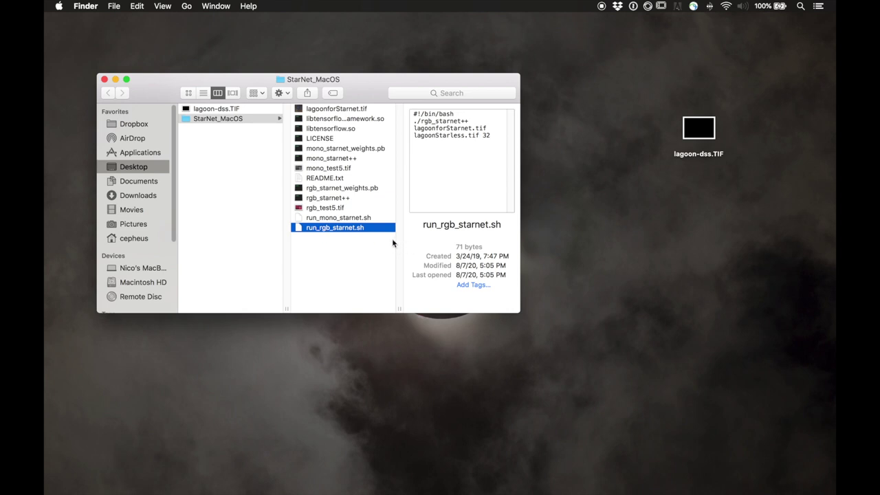
pyautogui.press('super+Tab')
pyautogui.click(361, 251)
pyautogui.press('super+space')
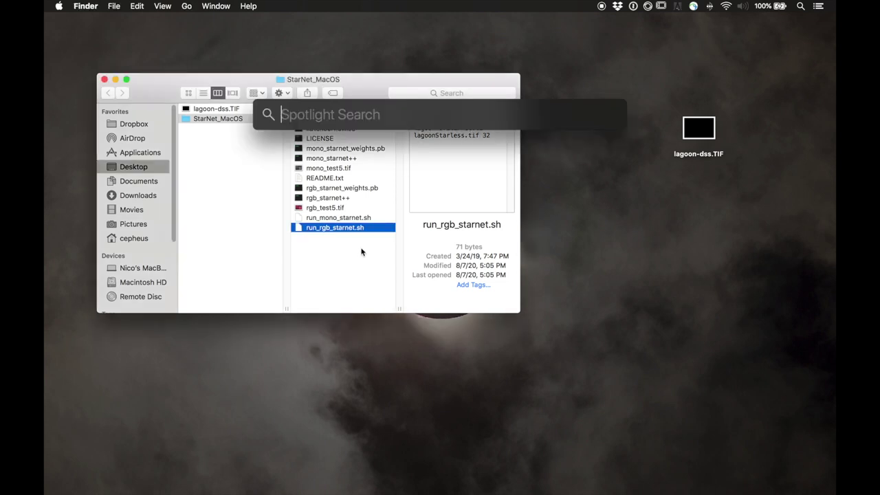
pyautogui.write('terminal')
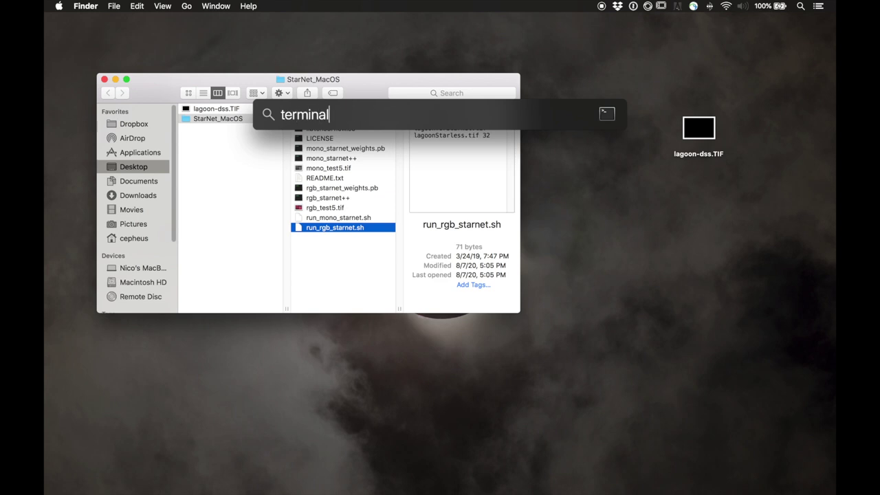
pyautogui.press('Return')
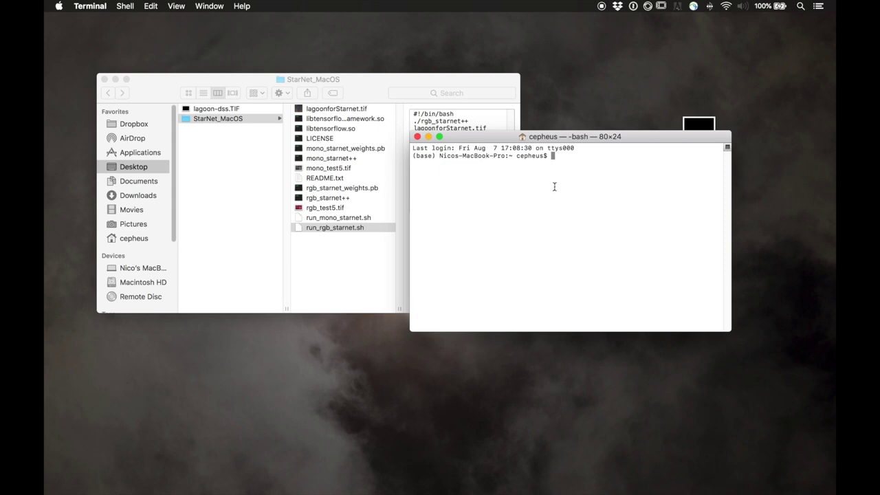
# Step: Change the Terminal directory to the Desktop's StarNet_MacOS folder with cd and run run_rgb_starnet.sh
pyautogui.write('cd')
pyautogui.moveTo(207, 120); pyautogui.dragTo(571, 157)
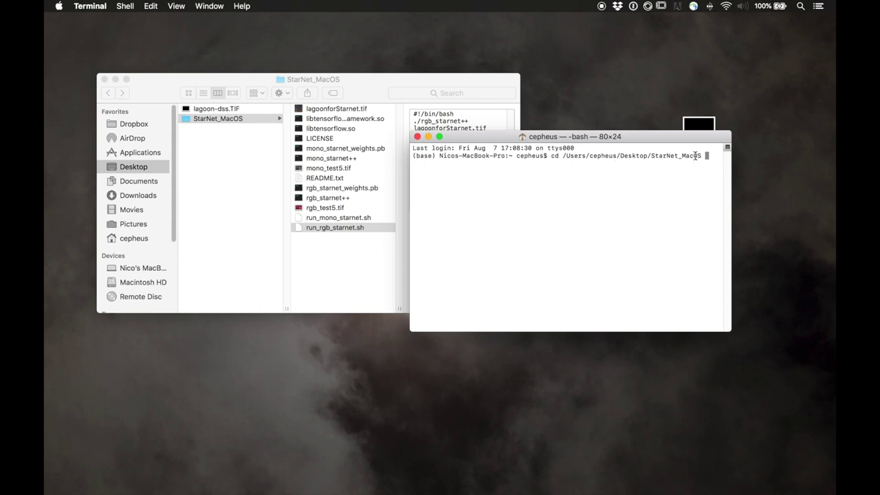
pyautogui.press('Return')
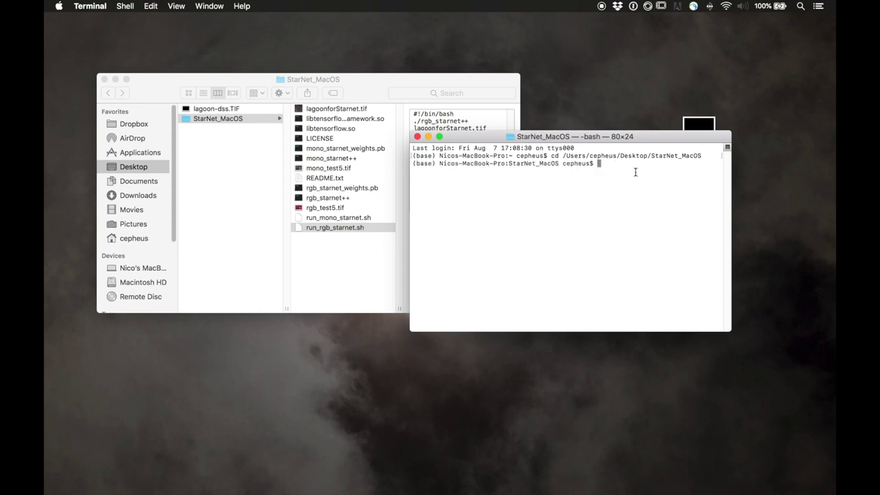
pyautogui.moveTo(335, 228); pyautogui.dragTo(616, 166)
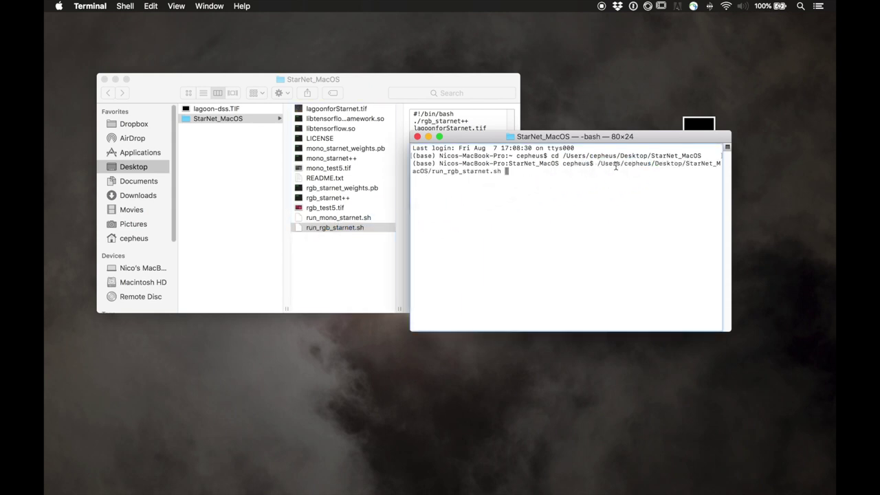
pyautogui.press('Return')
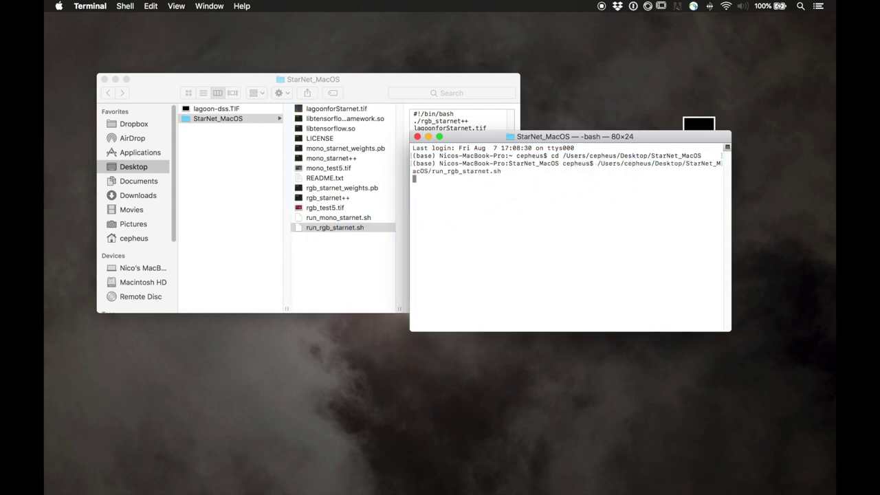
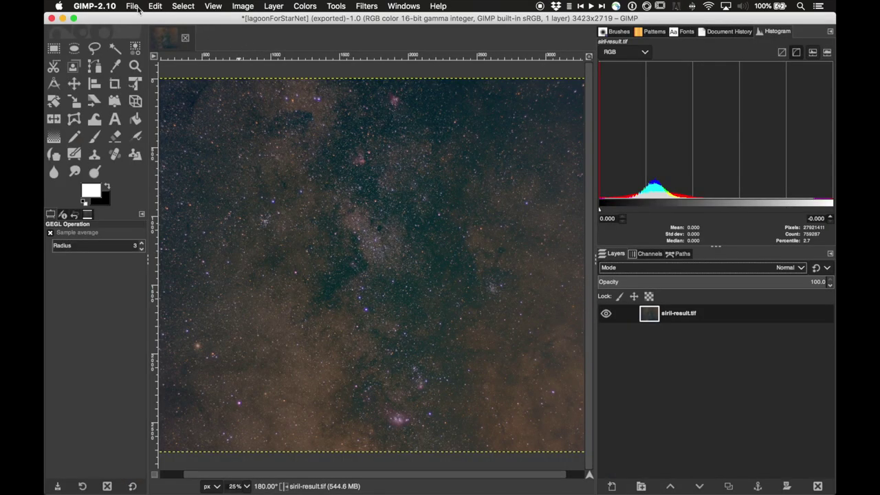
# Step: Open lagoonStarless.tif from the Desktop in GIMP
pyautogui.click(132, 7)
pyautogui.click(142, 41)
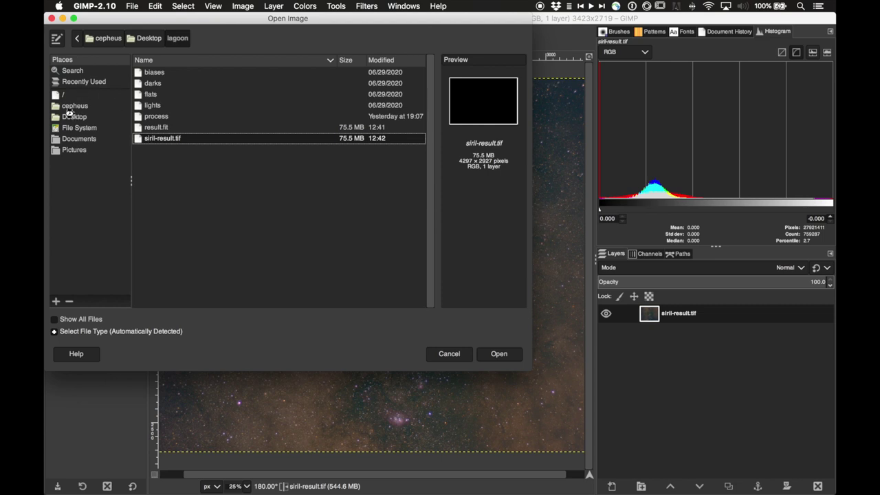
pyautogui.click(74, 116)
pyautogui.click(177, 94)
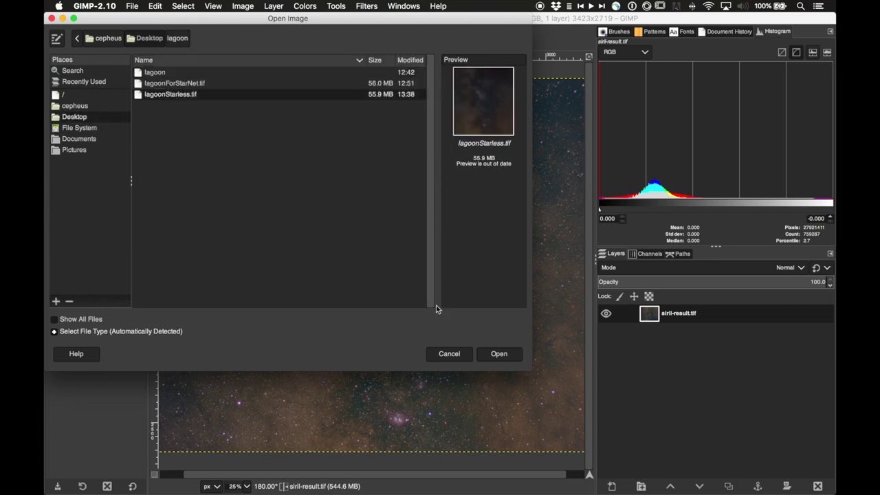
pyautogui.click(499, 354)
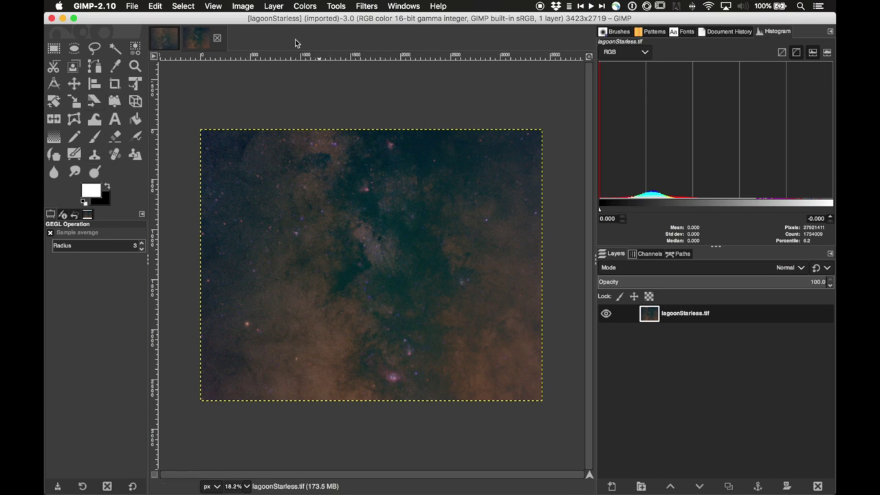
# Step: In Curves, raise the Value curve at input 35.62 to output 40.30 and lower it at input 14.06 to output 8.75
pyautogui.click(305, 7)
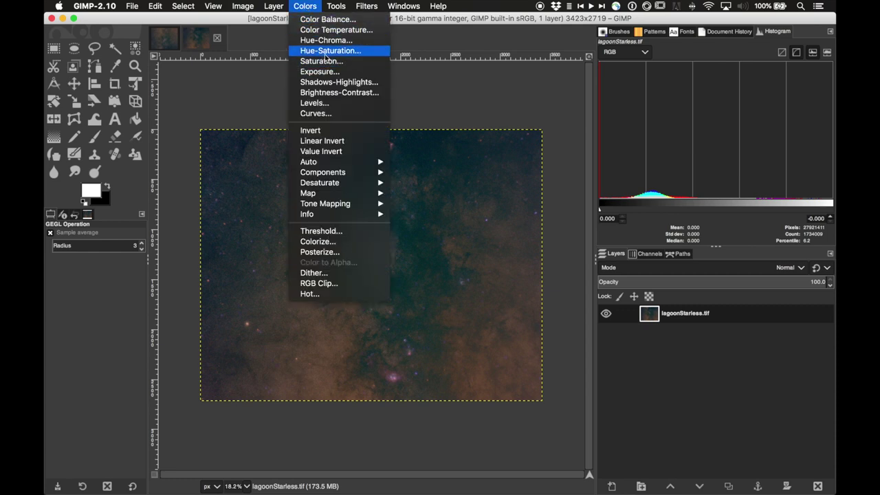
pyautogui.click(314, 114)
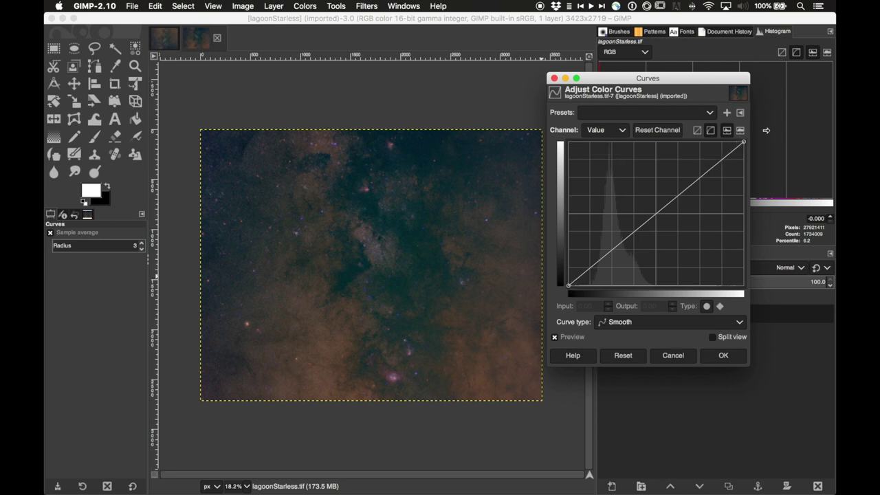
pyautogui.click(630, 231)
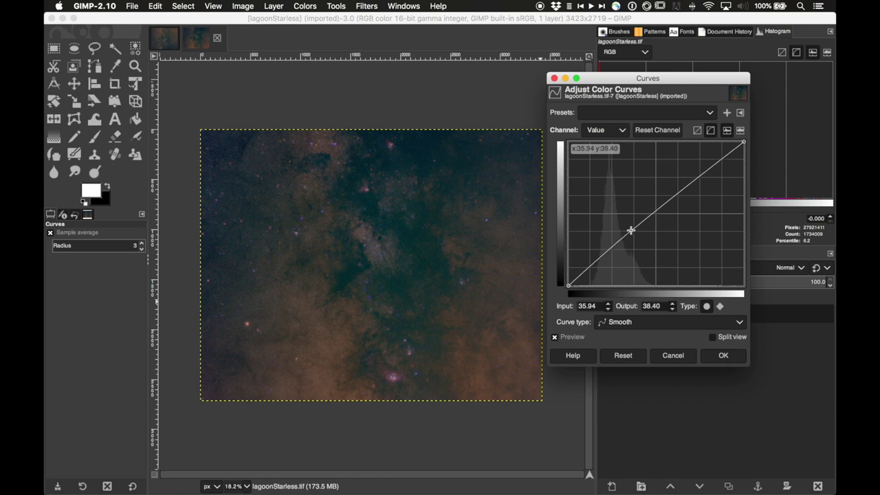
pyautogui.moveTo(631, 231)
pyautogui.mouseDown()
pyautogui.moveTo(630, 240)
pyautogui.moveTo(631, 227)
pyautogui.mouseUp()
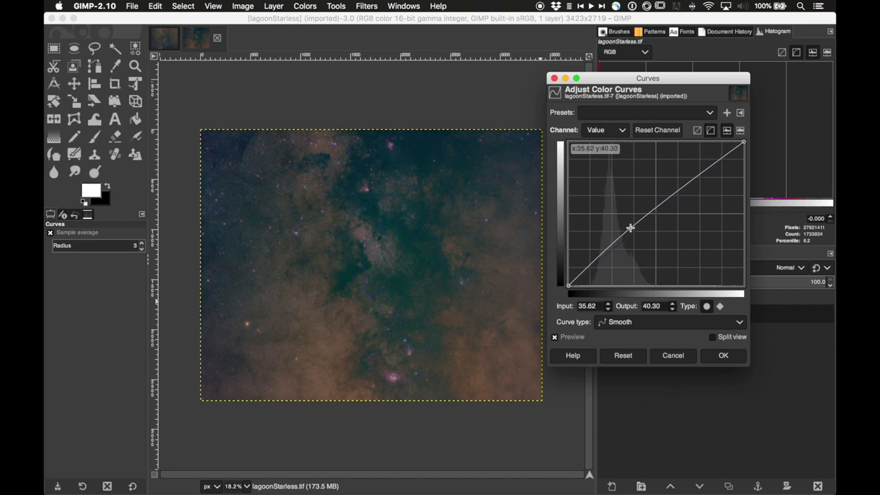
pyautogui.moveTo(594, 263); pyautogui.dragTo(592, 272)
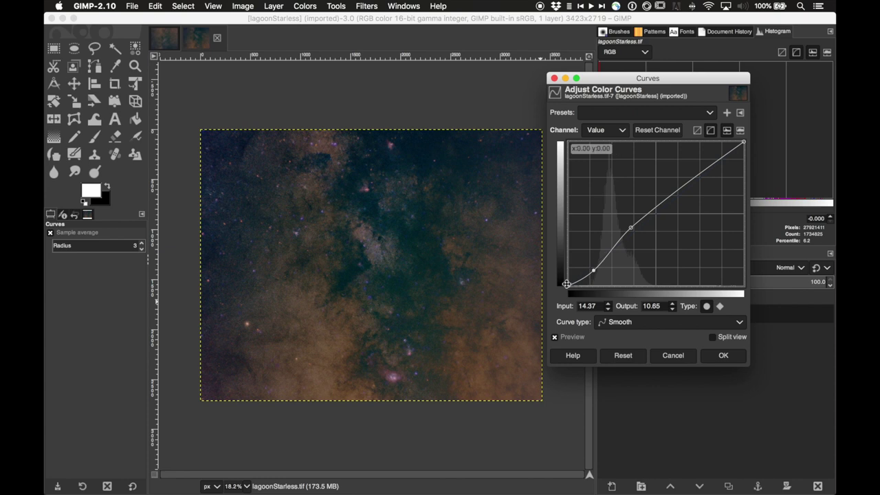
pyautogui.moveTo(593, 273); pyautogui.dragTo(593, 274)
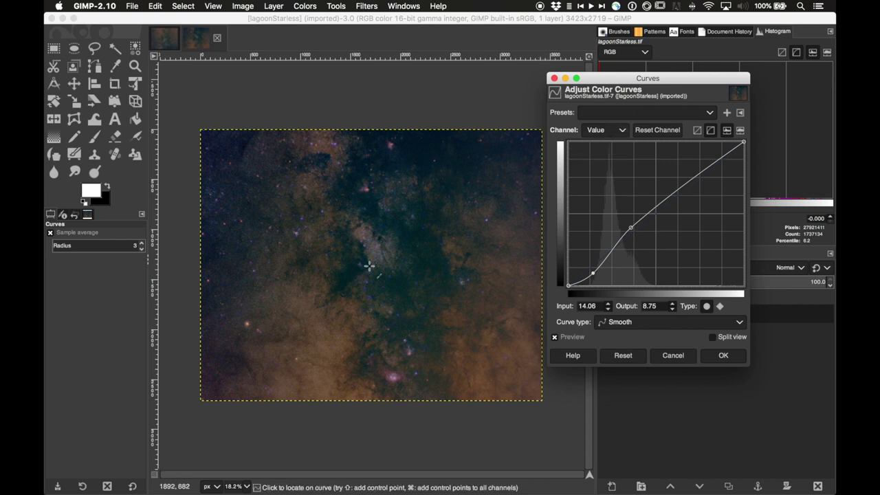
# Step: On the Green channel curve, anchor the shadows near input 10.62 and lower the point at input 17.50 to output 16.35
pyautogui.click(618, 130)
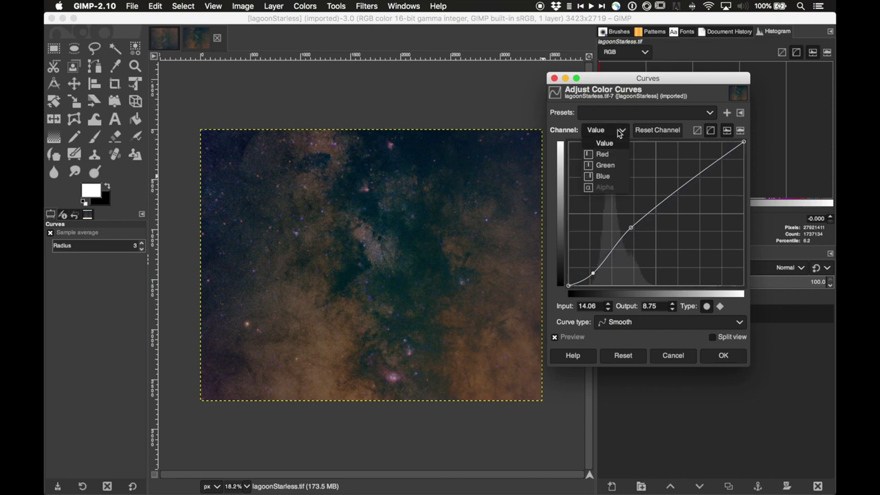
pyautogui.click(616, 166)
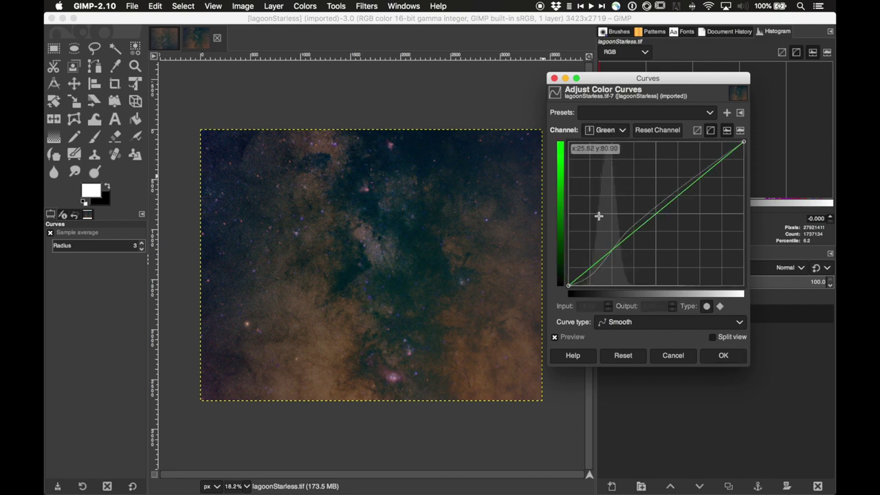
pyautogui.click(605, 255)
pyautogui.click(587, 269)
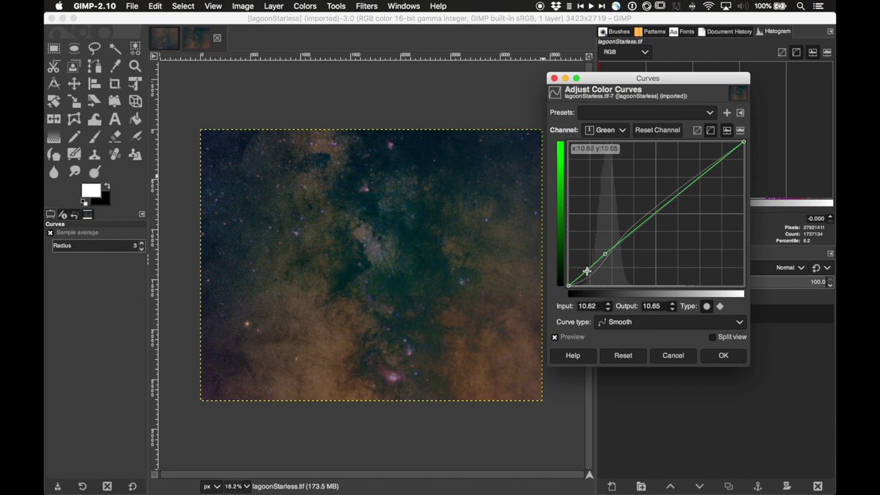
pyautogui.moveTo(587, 271)
pyautogui.mouseDown()
pyautogui.moveTo(585, 262)
pyautogui.moveTo(587, 273)
pyautogui.moveTo(598, 263)
pyautogui.mouseUp()
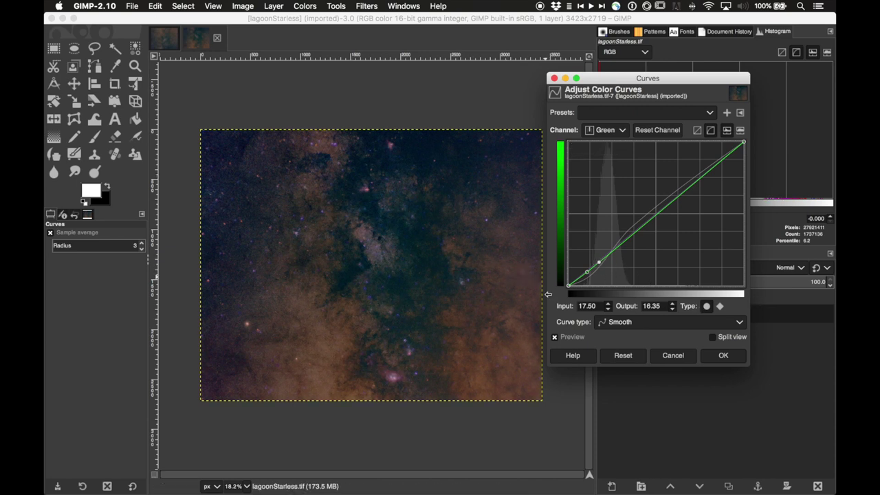
# Step: On the Blue channel curve, anchor the shadows and lower the point at input 16.25 to output 13.69
pyautogui.click(619, 130)
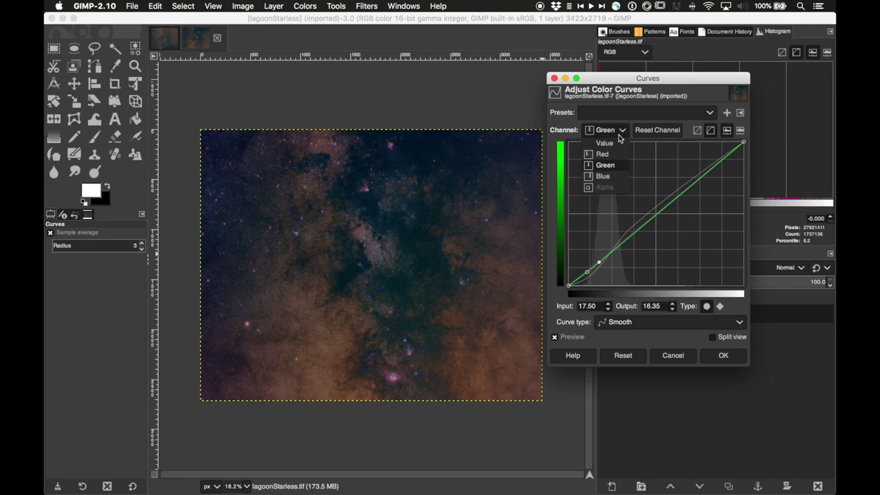
pyautogui.click(608, 177)
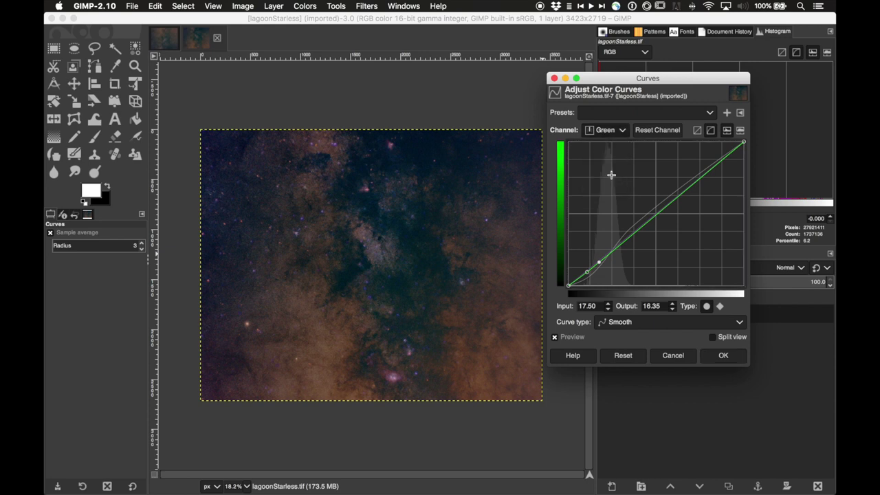
pyautogui.moveTo(594, 265)
pyautogui.mouseDown()
pyautogui.moveTo(588, 272)
pyautogui.moveTo(596, 268)
pyautogui.mouseUp()
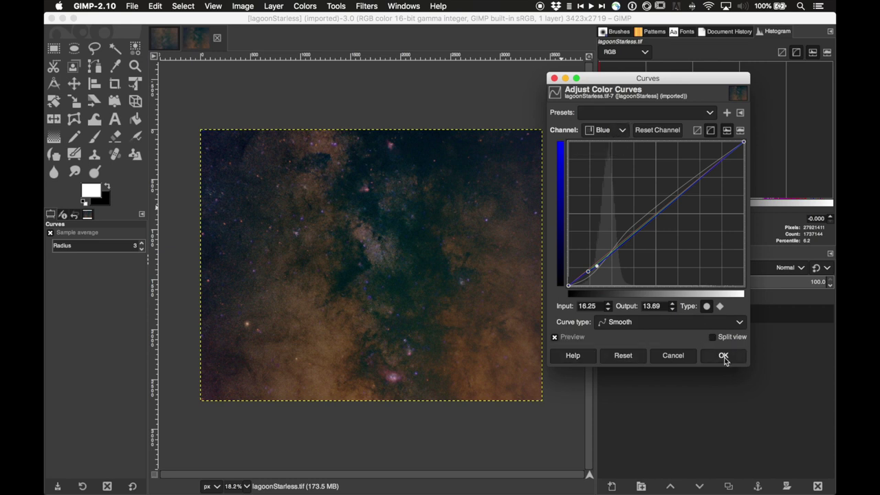
# Step: Raise the Value curve's upper point to output 42.97 at input 35.94 and apply the curves adjustment
pyautogui.click(619, 131)
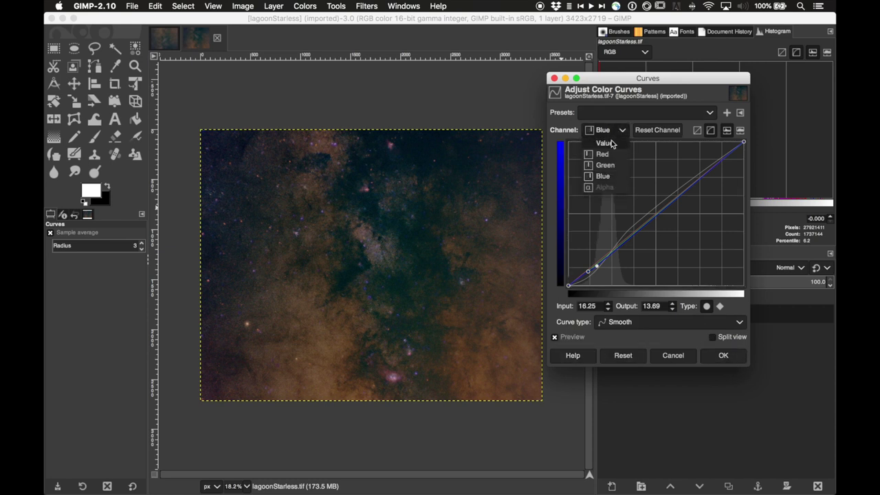
pyautogui.click(606, 143)
pyautogui.moveTo(630, 228); pyautogui.dragTo(630, 224)
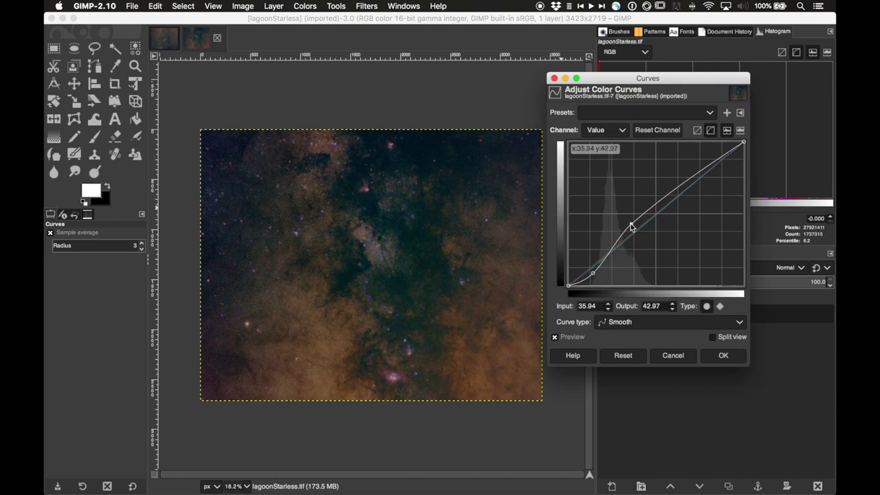
pyautogui.click(722, 355)
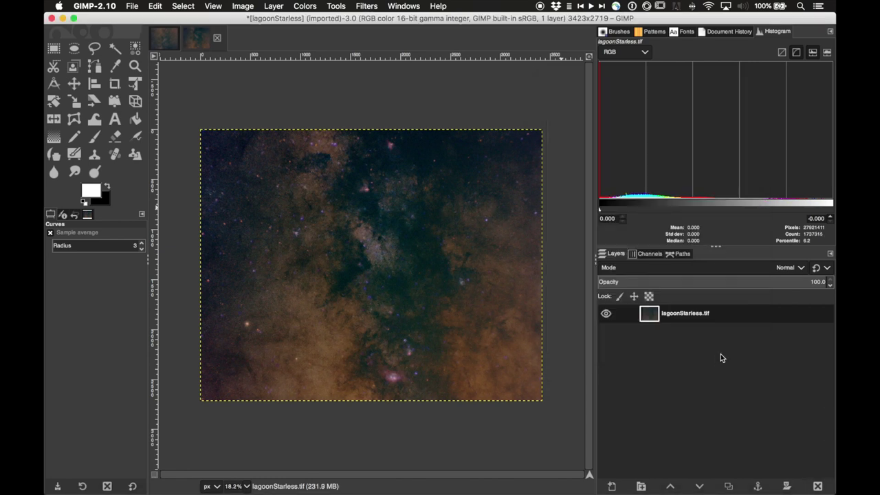
# Step: Increase the starless image's saturation with a scale of 1.158
pyautogui.click(303, 7)
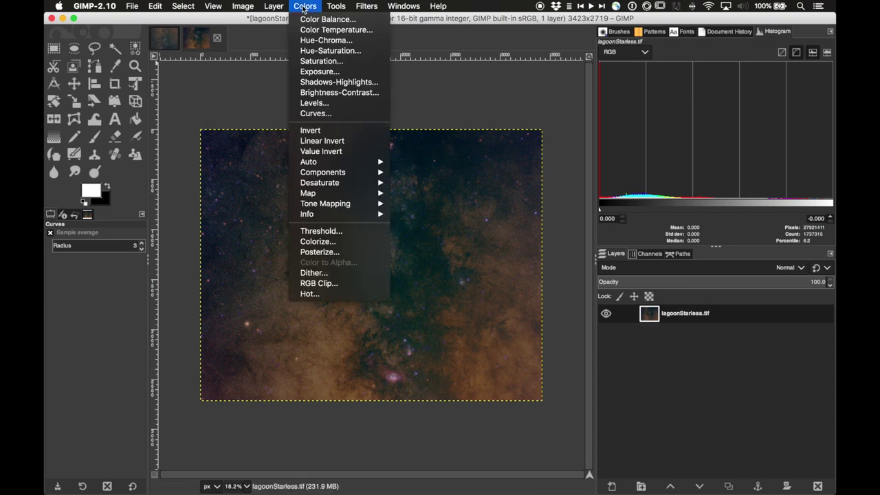
pyautogui.click(322, 62)
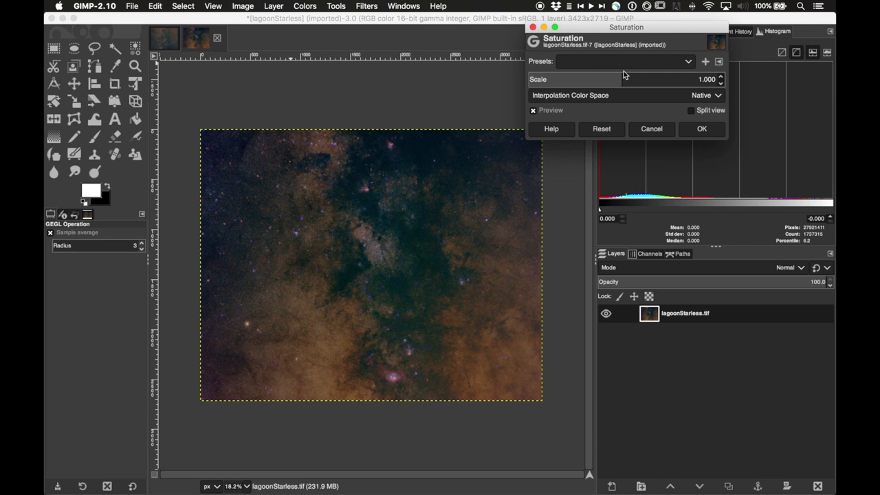
pyautogui.moveTo(624, 76); pyautogui.dragTo(637, 77)
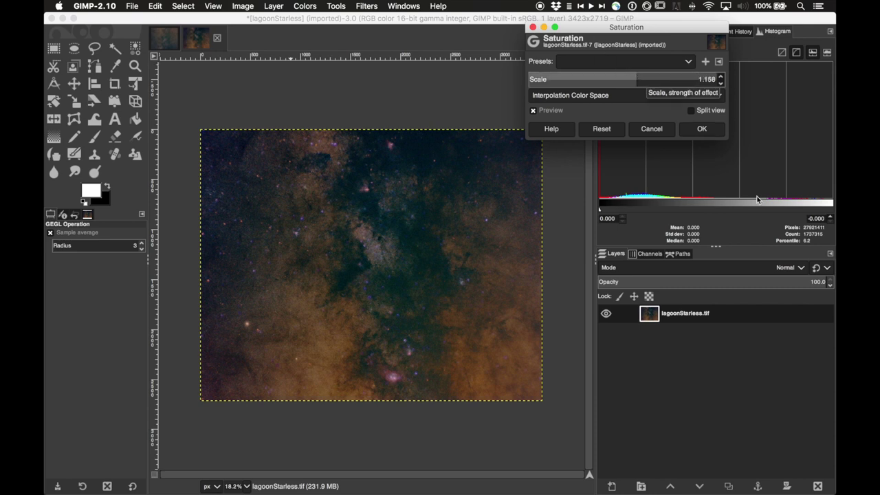
pyautogui.click(702, 129)
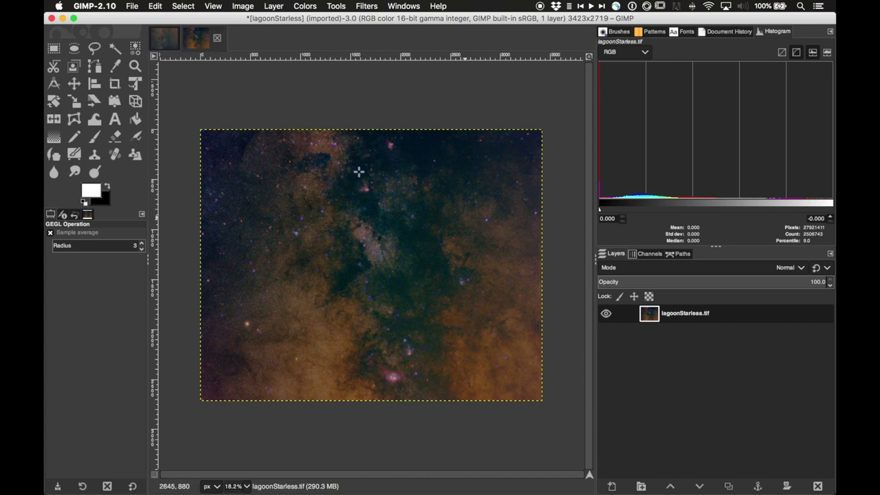
# Step: Compare the starless image with the original lagoonForStarNet image, and copy the original's visible content
pyautogui.click(166, 40)
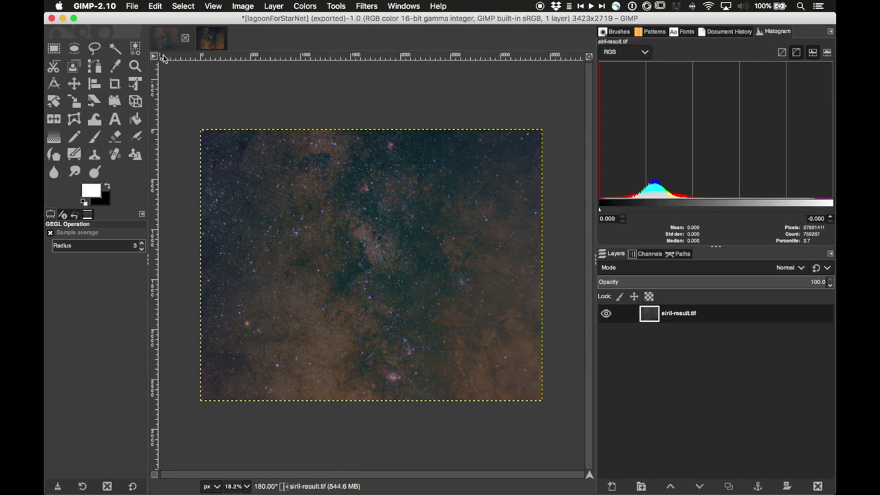
pyautogui.click(205, 42)
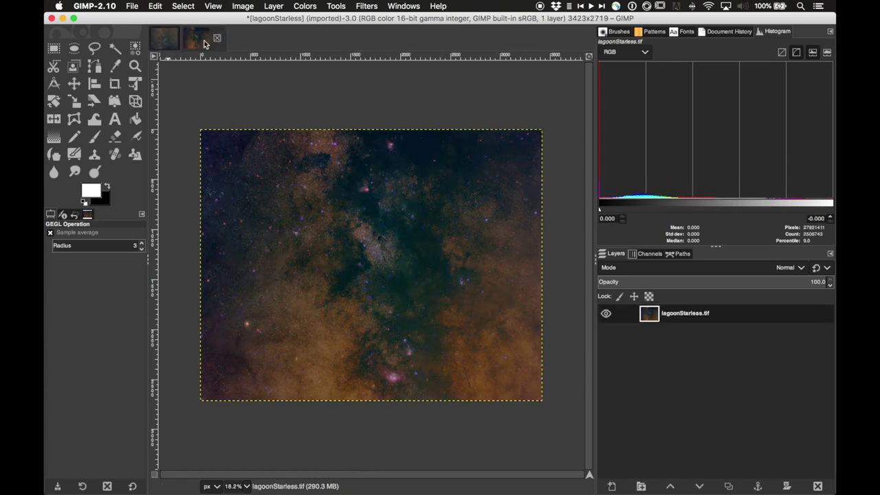
pyautogui.click(168, 39)
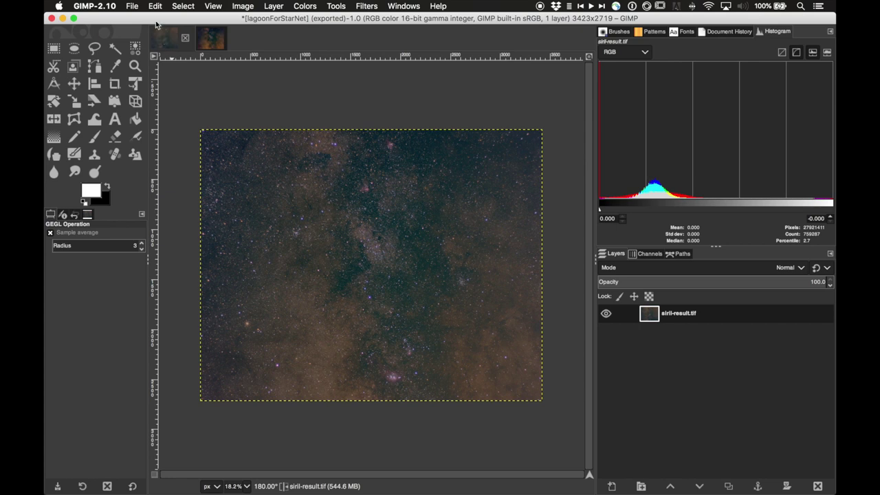
pyautogui.click(157, 6)
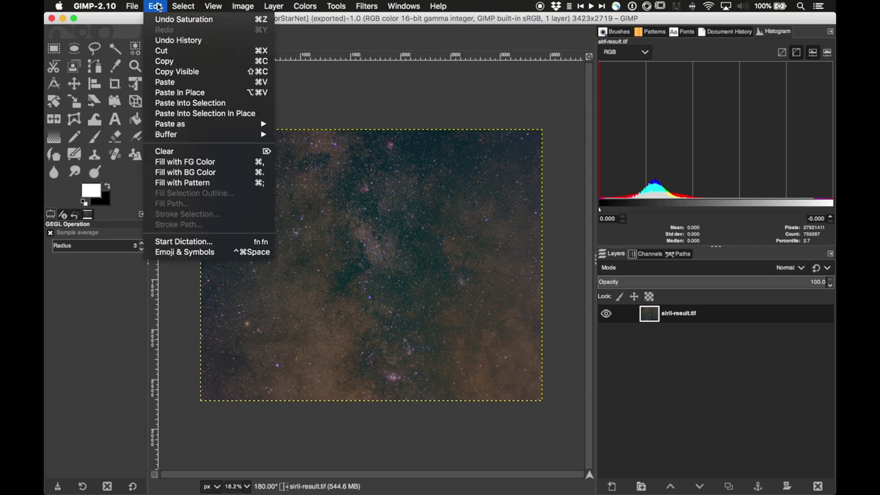
pyautogui.click(181, 72)
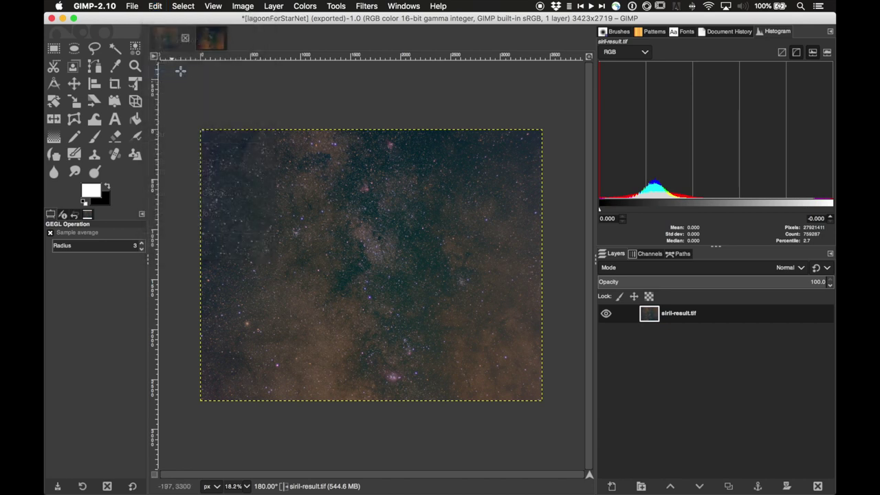
# Step: Paste the copied star image into lagoonStarless and turn the floating selection into a new layer
pyautogui.click(203, 41)
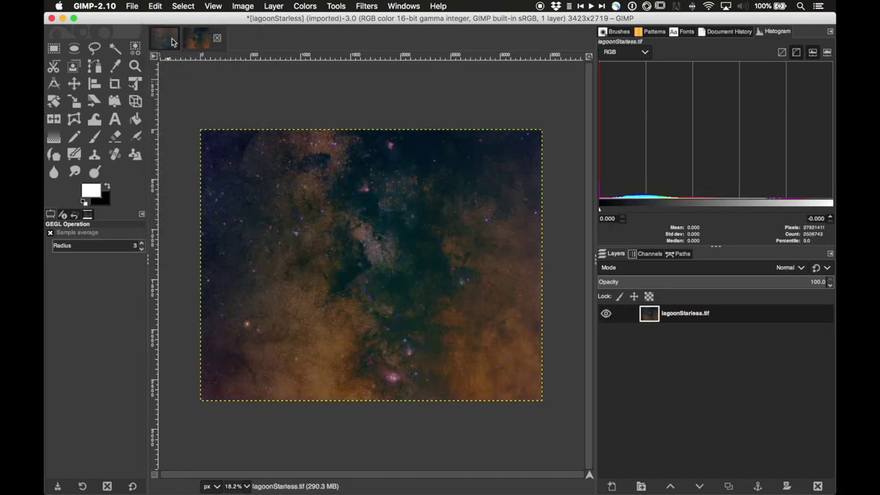
pyautogui.click(158, 6)
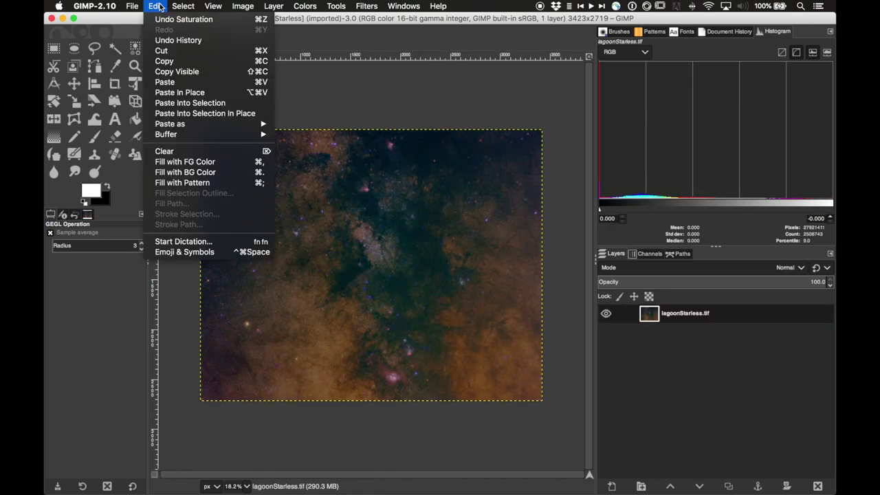
pyautogui.click(175, 82)
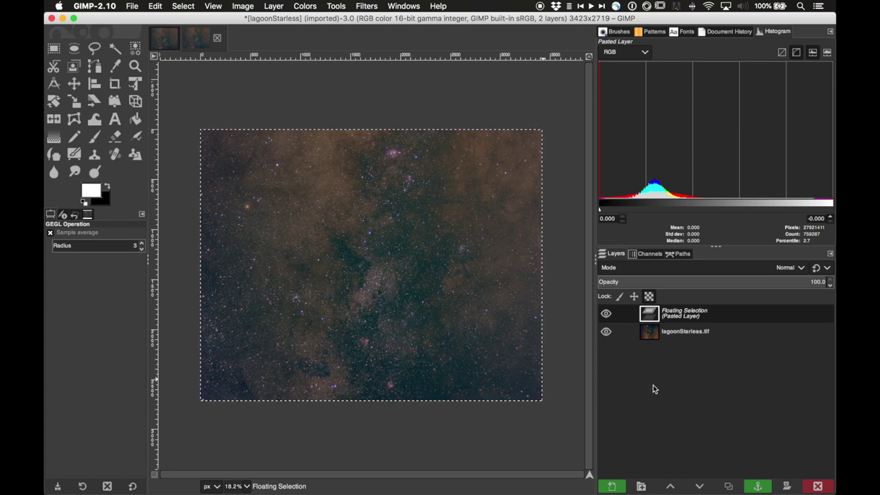
pyautogui.click(610, 487)
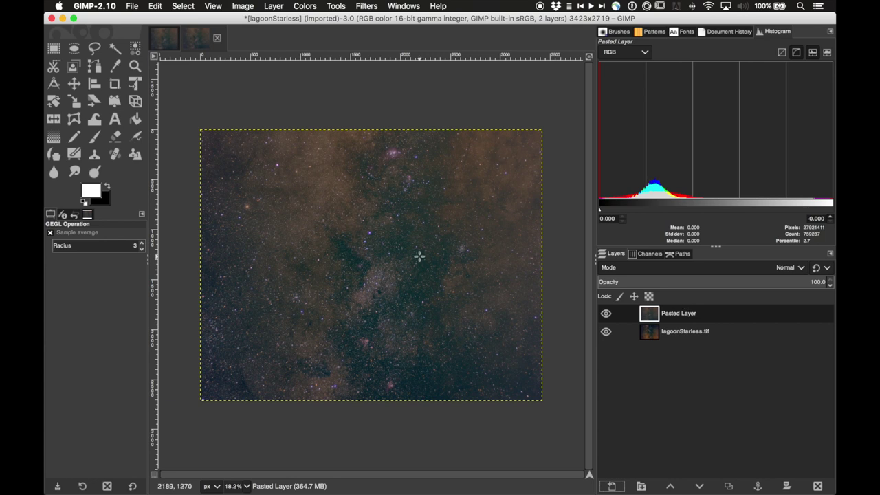
# Step: Flip the pasted layer horizontally
pyautogui.click(336, 6)
pyautogui.moveTo(352, 42)
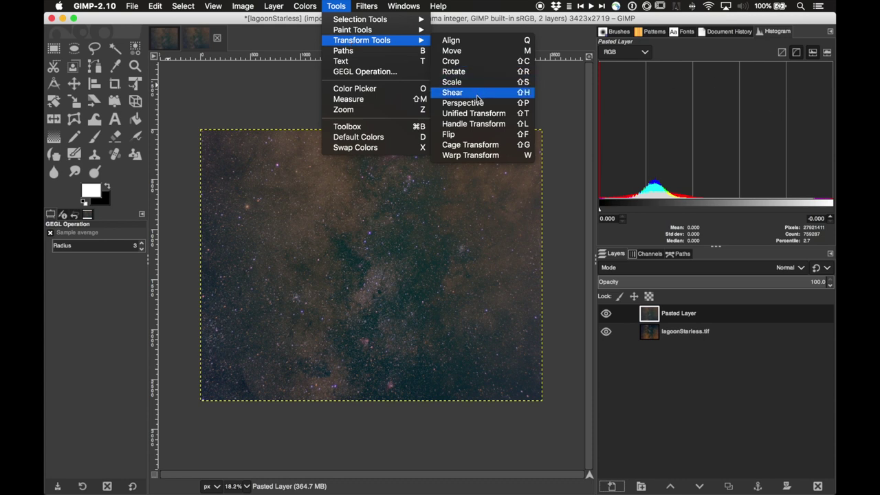
pyautogui.click(481, 136)
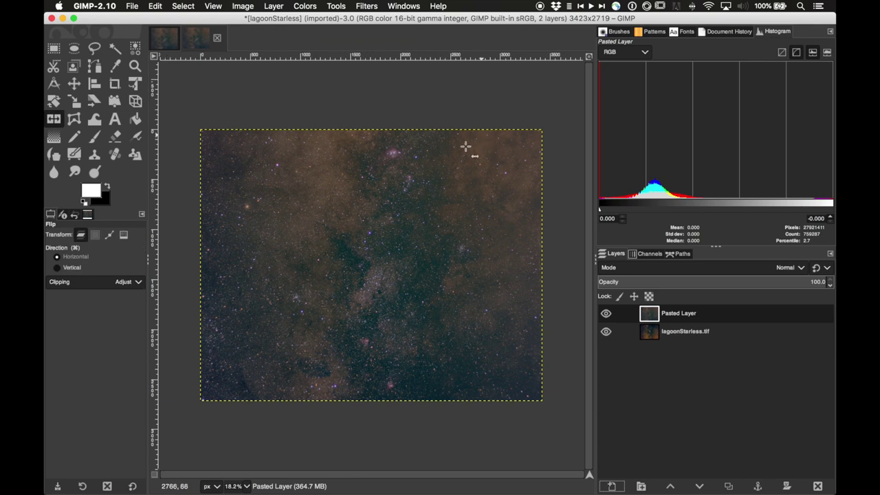
pyautogui.click(342, 228)
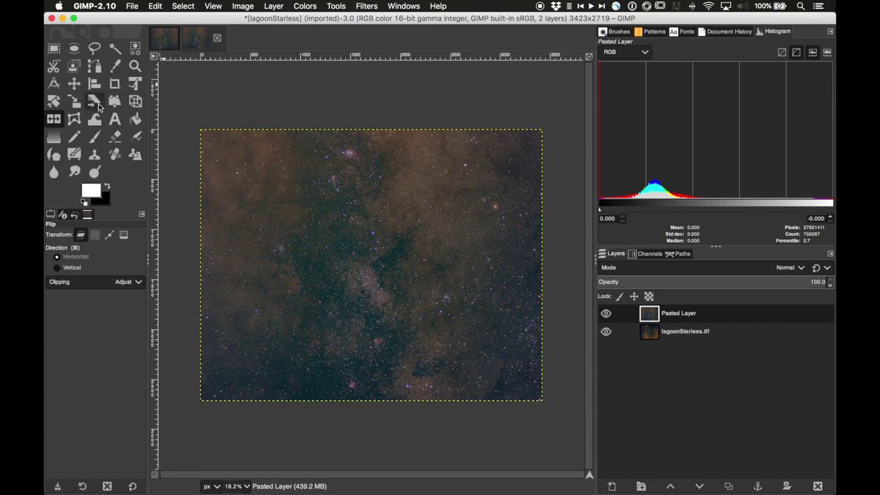
# Step: Rotate the pasted layer by 180 degrees about its center and toggle its visibility to check alignment with the starless layer
pyautogui.hotkey('shift', 'r')
pyautogui.click(371, 265)
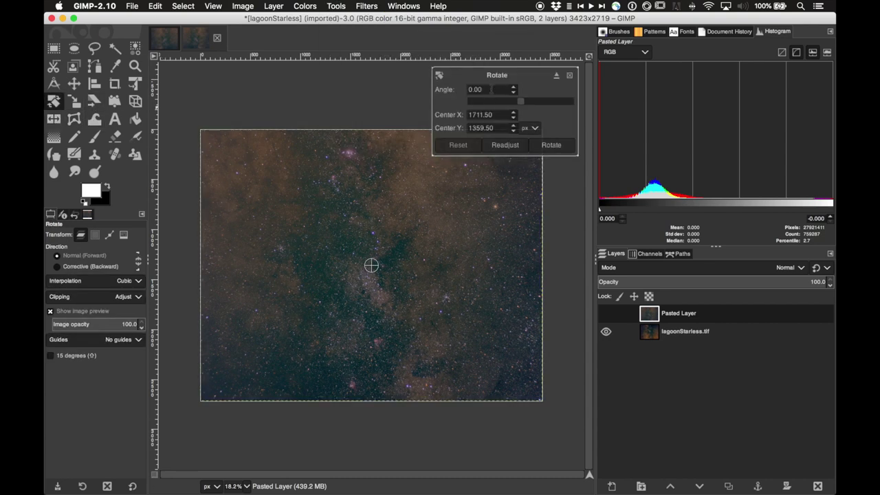
pyautogui.write('180')
pyautogui.click(551, 145)
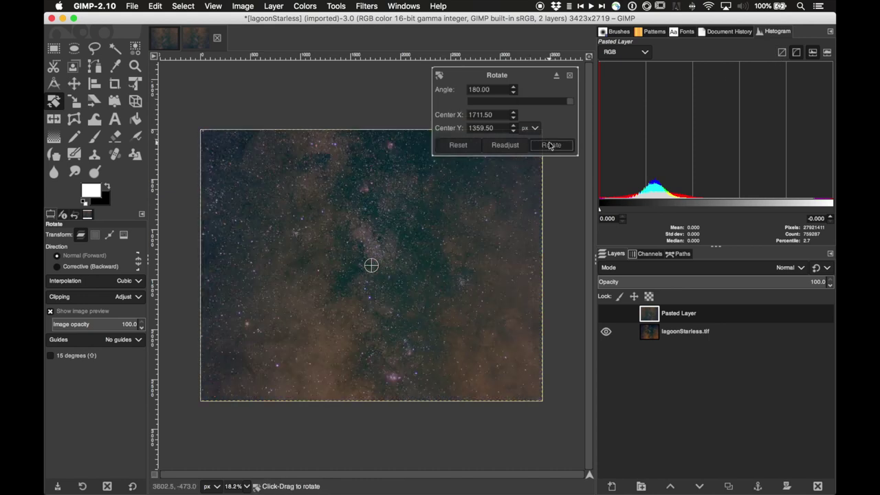
pyautogui.click(570, 76)
pyautogui.click(606, 313)
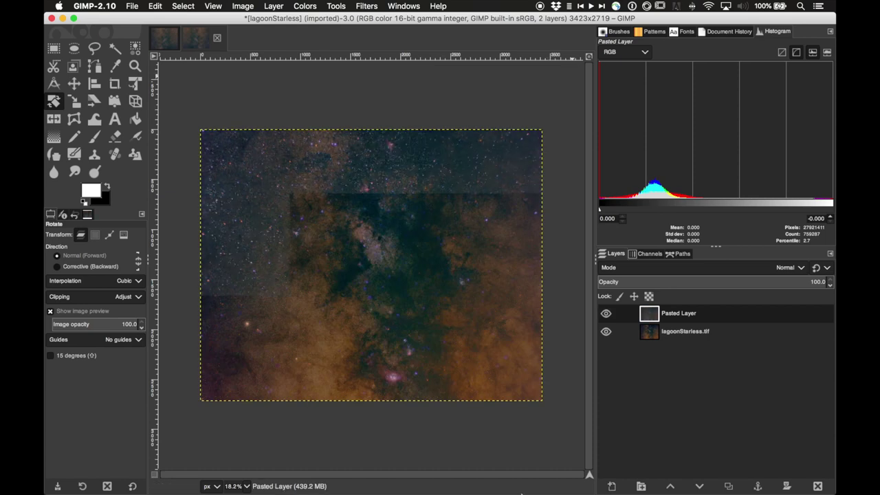
pyautogui.click(606, 314)
pyautogui.click(606, 314)
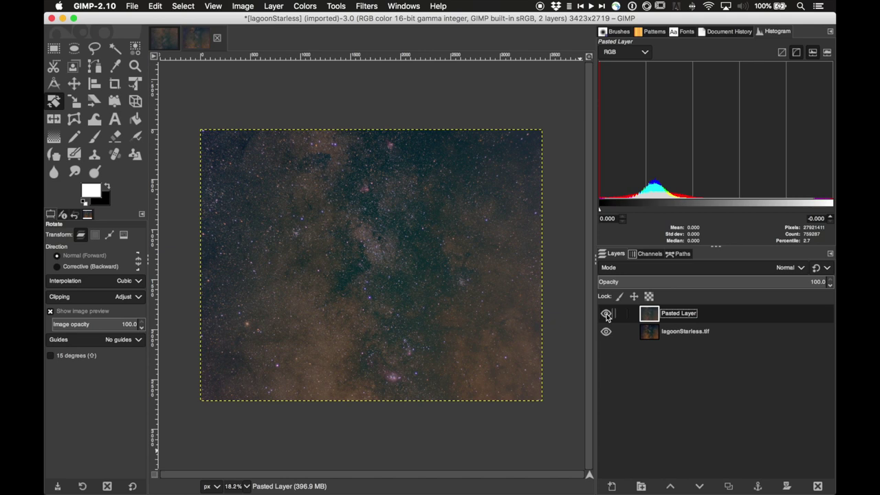
# Step: Rename the pasted layer to "stars"
pyautogui.doubleClick(690, 315)
pyautogui.write('stars')
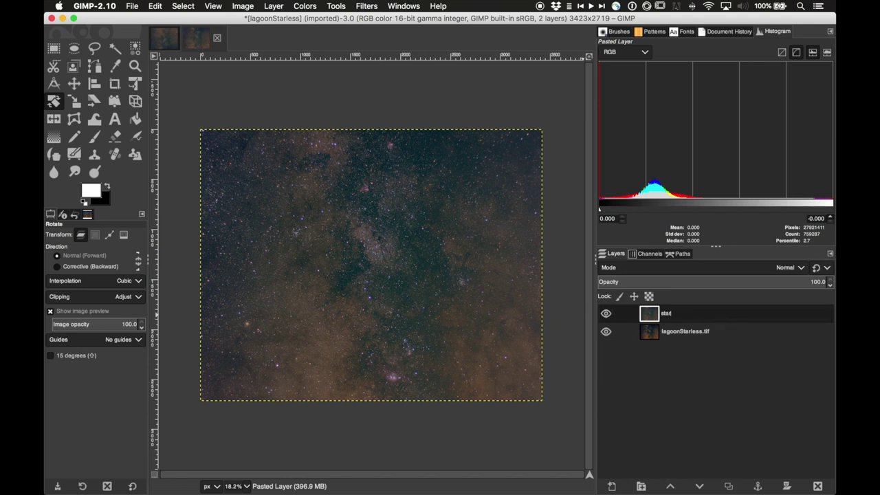
pyautogui.press('Return')
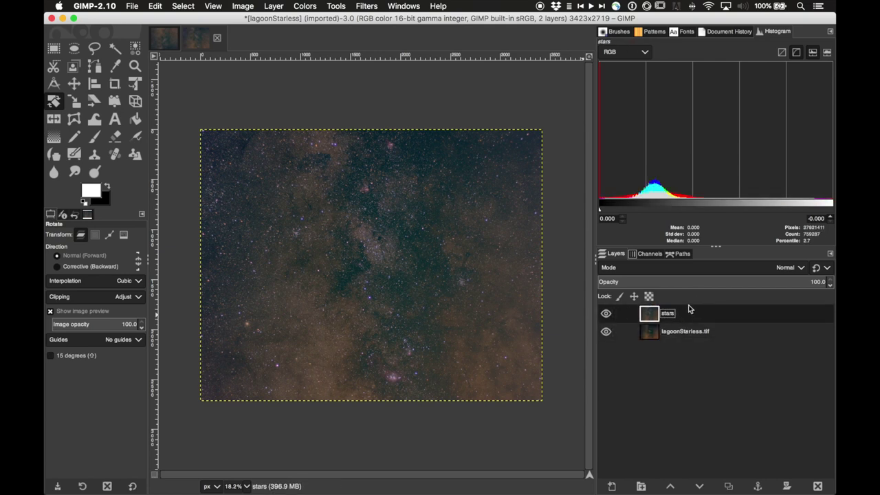
# Step: Set the stars layer's blend mode to Screen
pyautogui.click(801, 269)
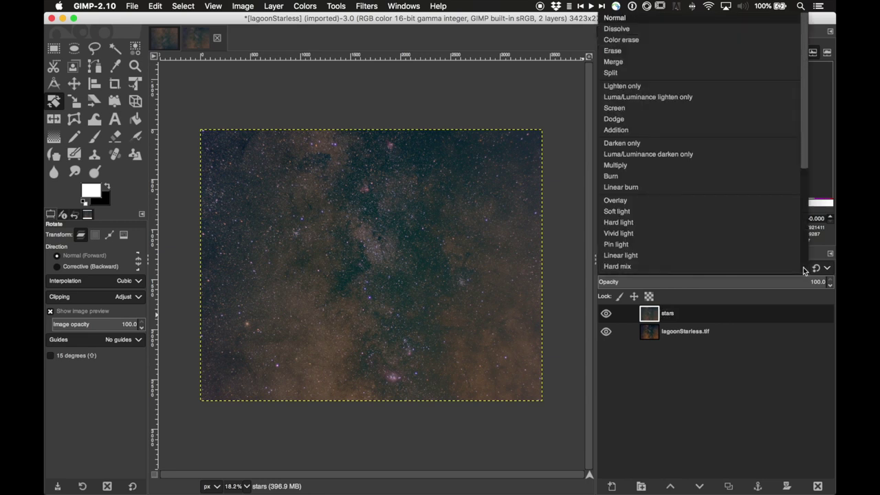
pyautogui.press('Escape')
pyautogui.click(802, 269)
pyautogui.click(805, 270)
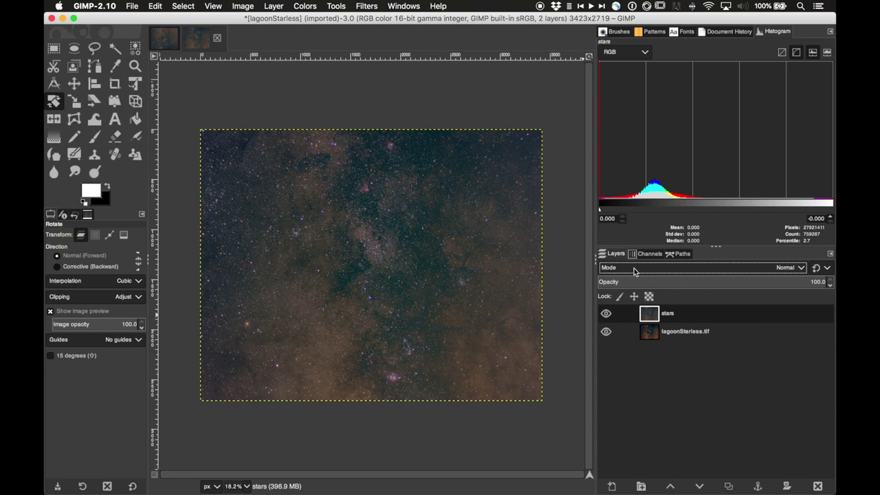
pyautogui.click(794, 271)
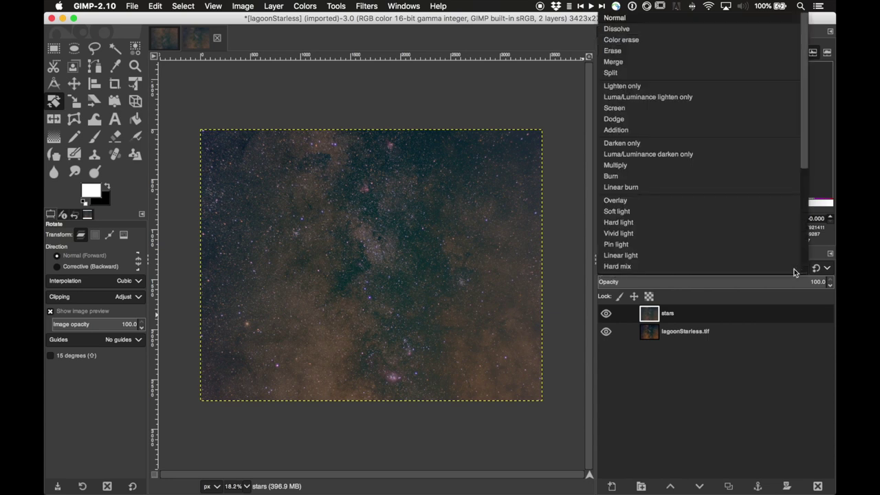
pyautogui.click(670, 109)
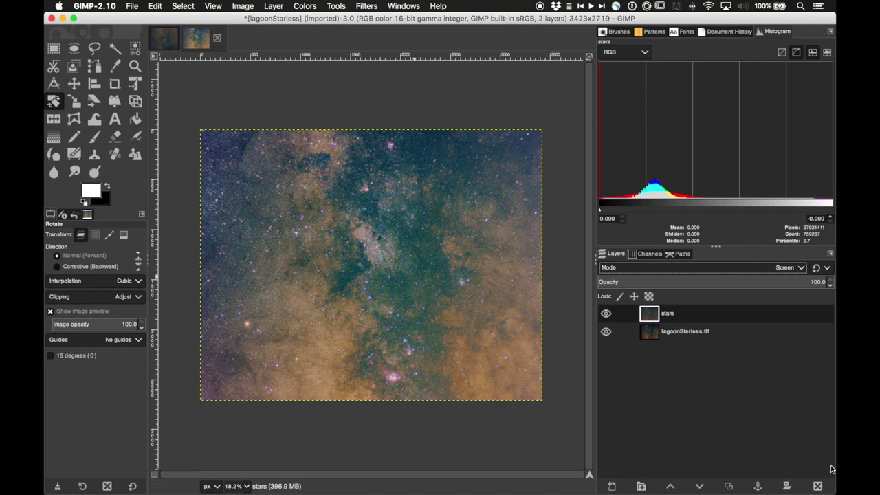
pyautogui.doubleClick(703, 319)
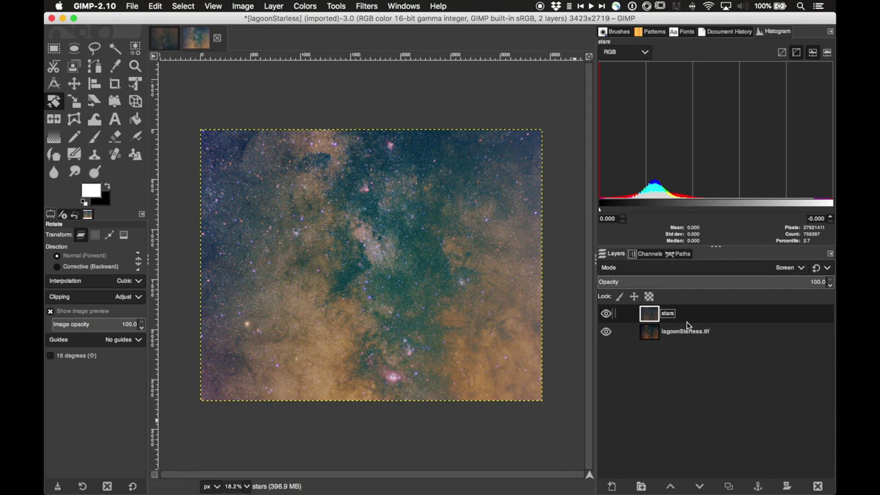
pyautogui.press('Return')
# Step: Create a new layer from the visible image, combining the stars and starless layers
pyautogui.click(234, 6)
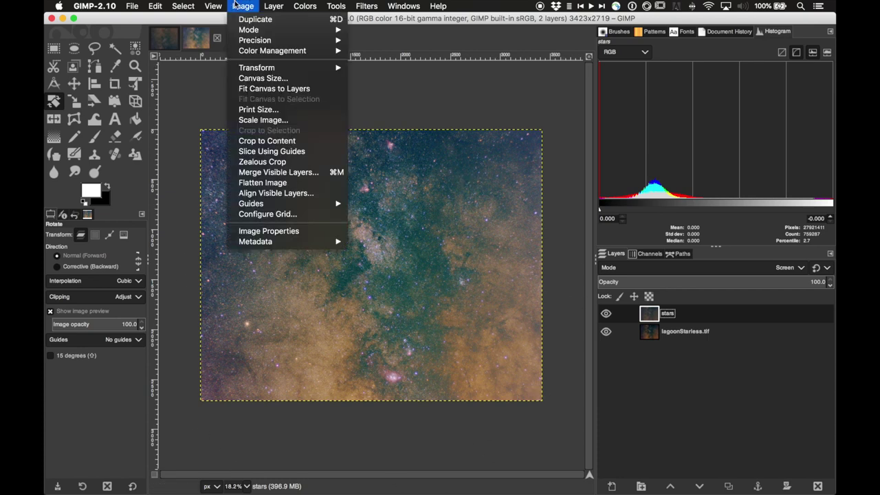
pyautogui.moveTo(264, 5)
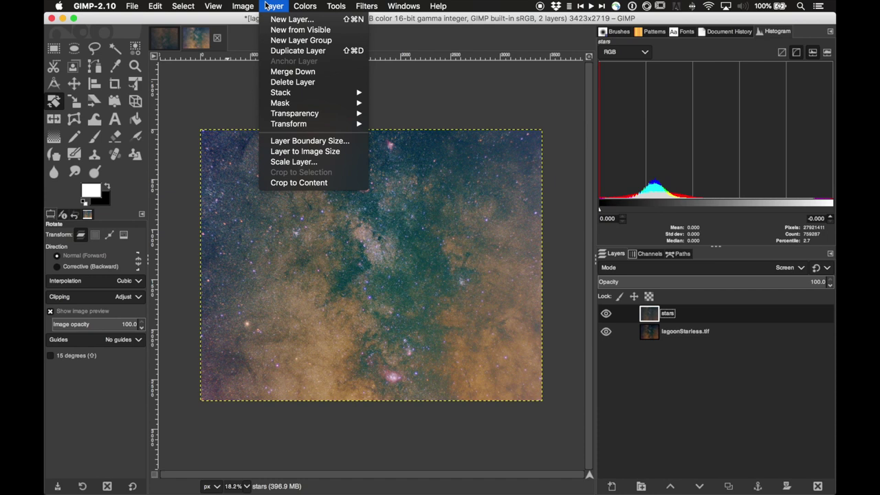
pyautogui.click(296, 30)
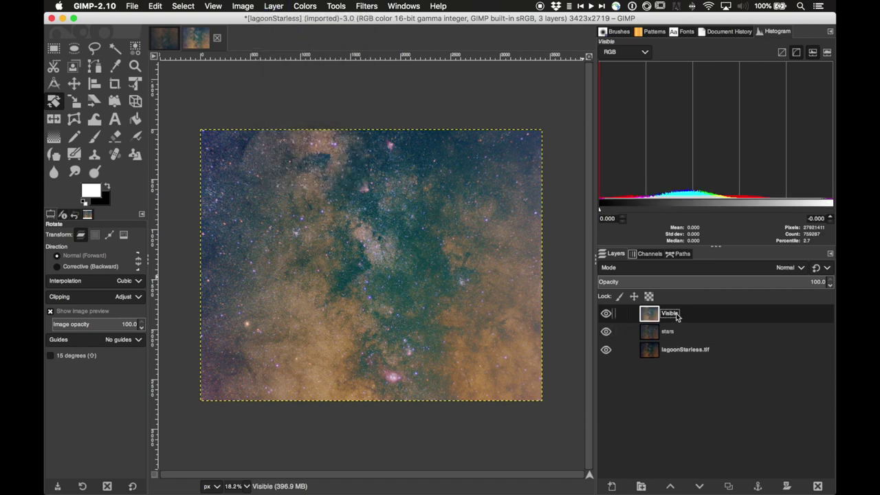
# Step: In Curves on the Visible layer, move the Value black point to input 14.69 and add points at 22.50/7.22 and 43.12/30.80
pyautogui.click(303, 6)
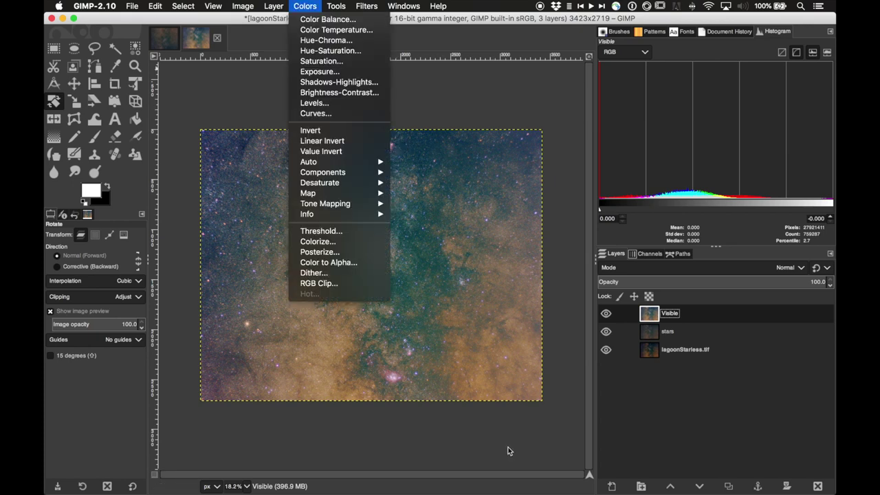
pyautogui.click(345, 114)
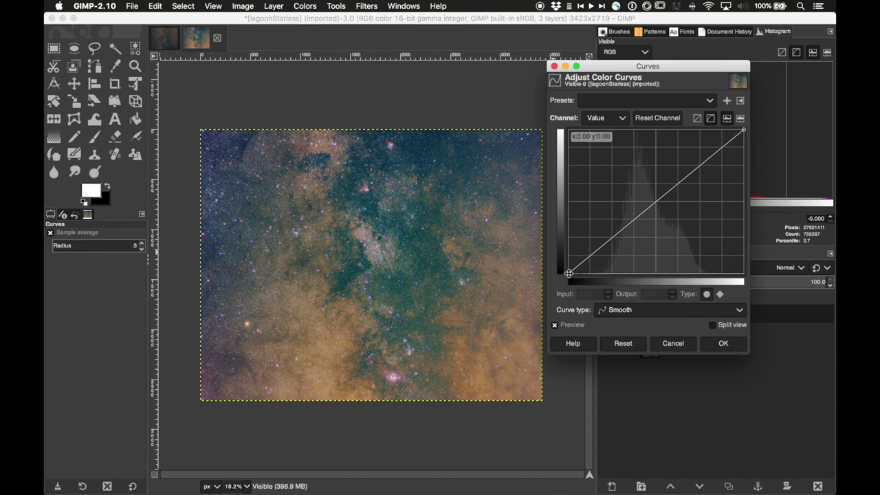
pyautogui.moveTo(569, 272); pyautogui.dragTo(594, 273)
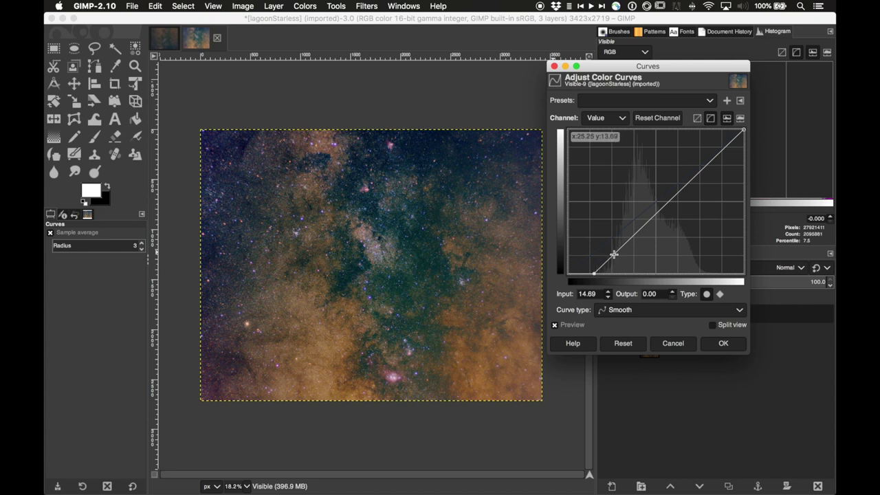
pyautogui.click(615, 257)
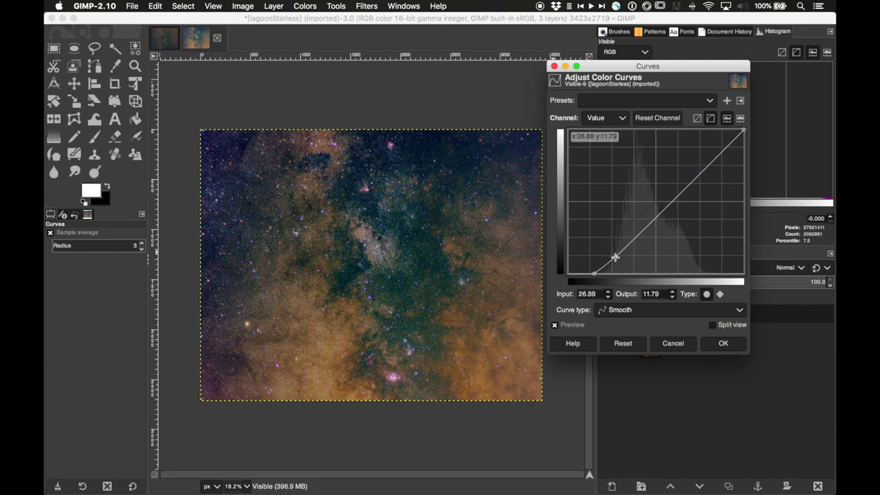
pyautogui.moveTo(615, 256); pyautogui.dragTo(607, 263)
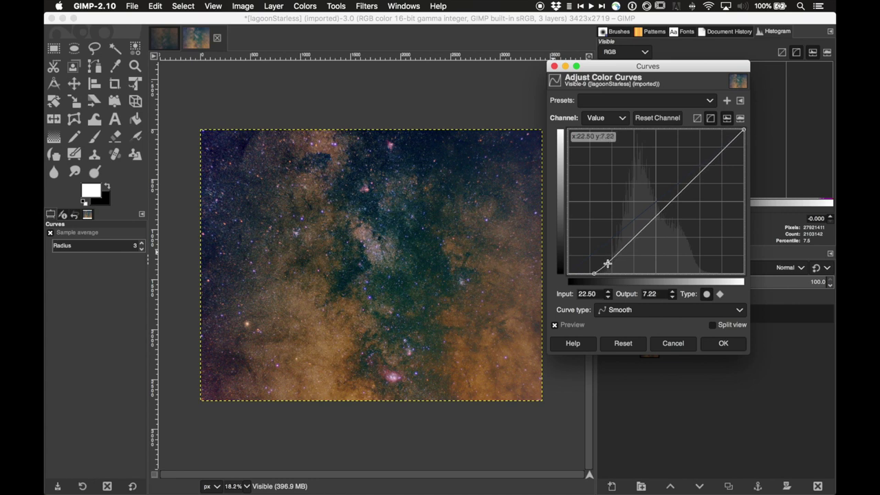
pyautogui.moveTo(638, 228); pyautogui.dragTo(643, 230)
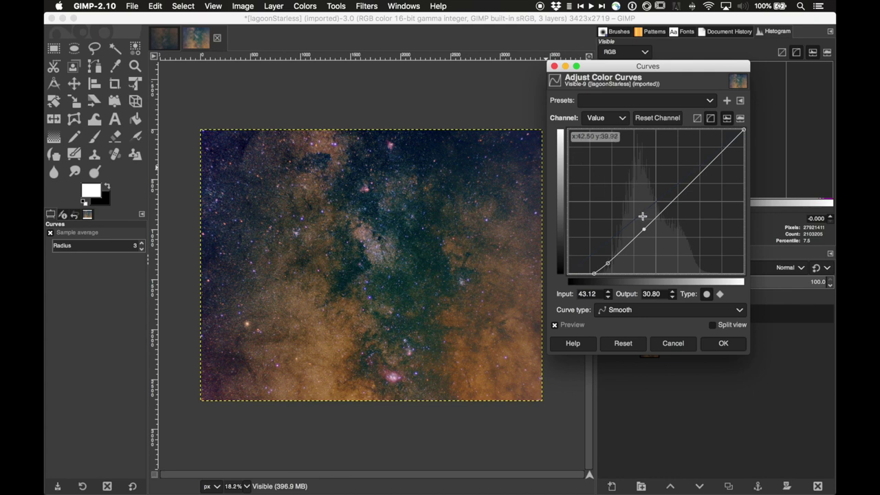
# Step: Lower the Green channel curve with a point at input 30.31, output 25.86, and apply the curves adjustment
pyautogui.click(622, 120)
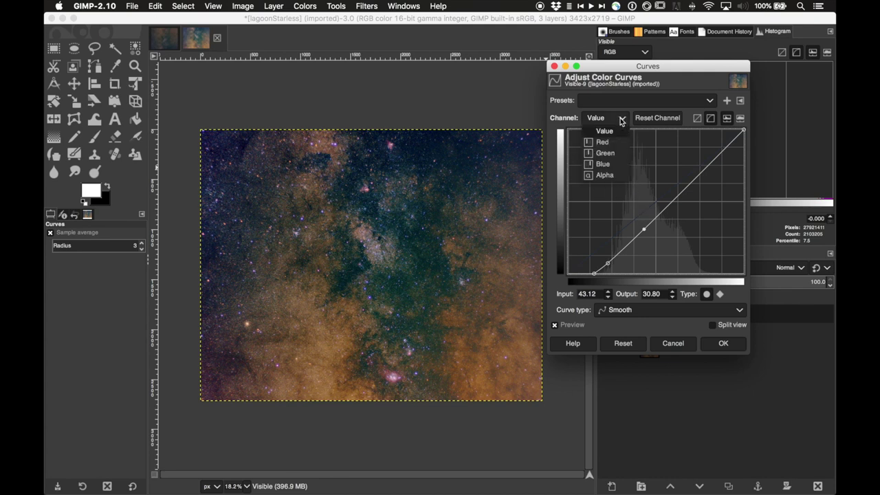
pyautogui.click(604, 153)
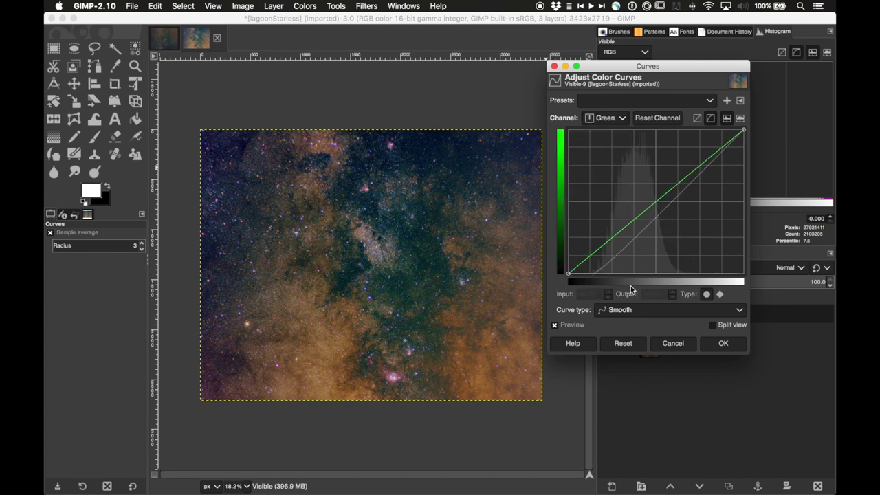
pyautogui.click(620, 232)
pyautogui.moveTo(621, 232); pyautogui.dragTo(621, 235)
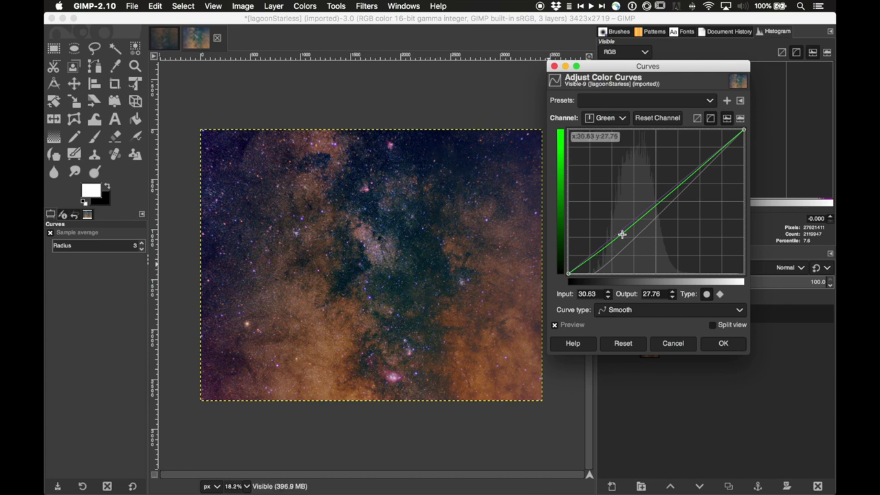
pyautogui.moveTo(621, 233); pyautogui.dragTo(622, 236)
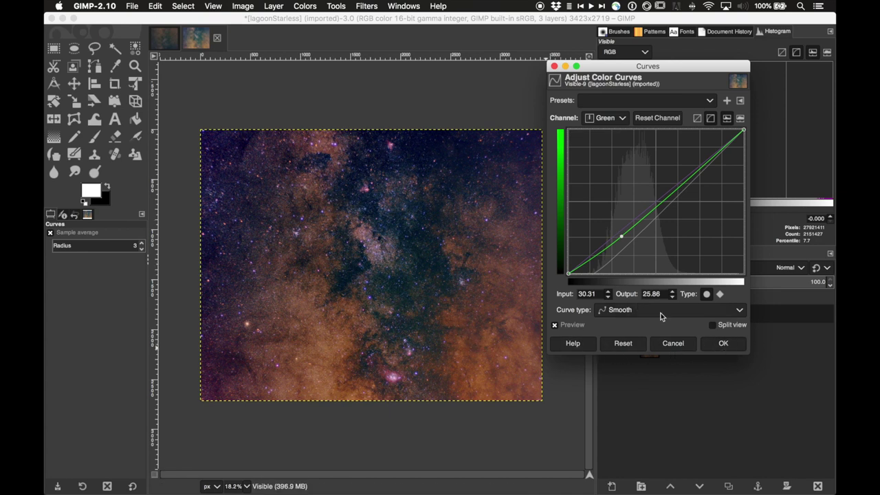
pyautogui.click(722, 345)
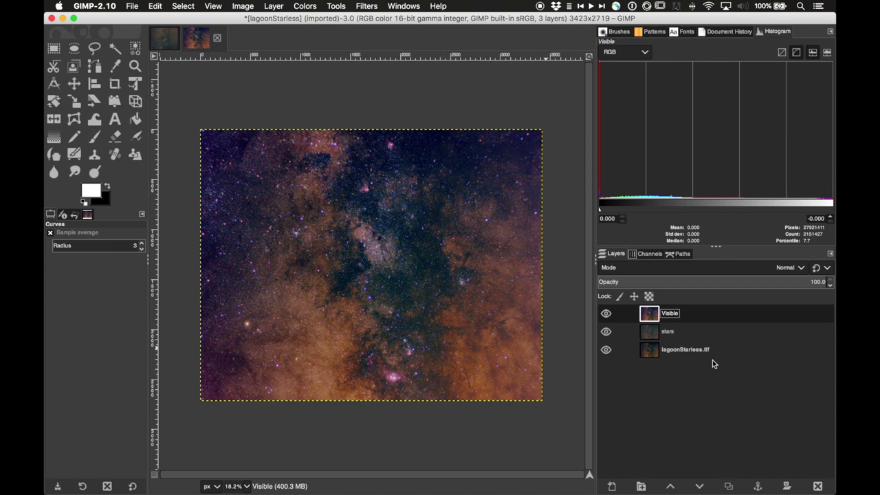
# Step: Duplicate the Visible layer and lower the copy's Blue channel curve at input 16.88 to output 11.03
pyautogui.rightClick(683, 319)
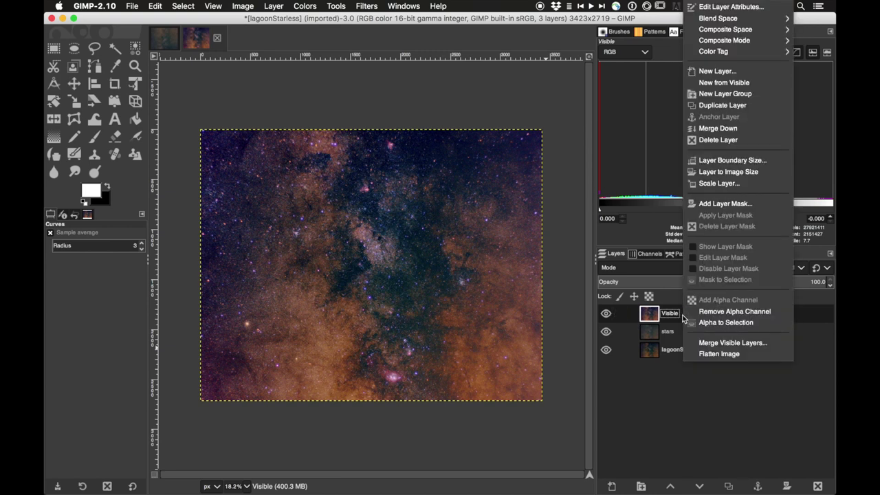
pyautogui.click(731, 107)
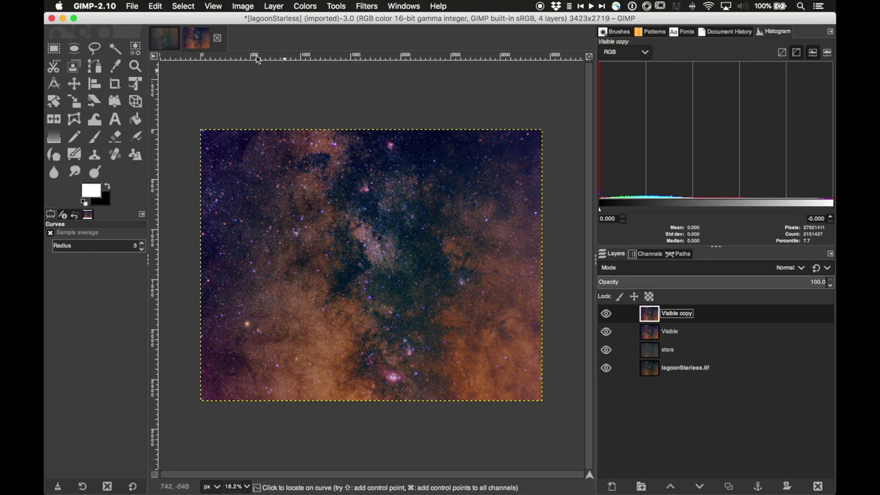
pyautogui.click(304, 6)
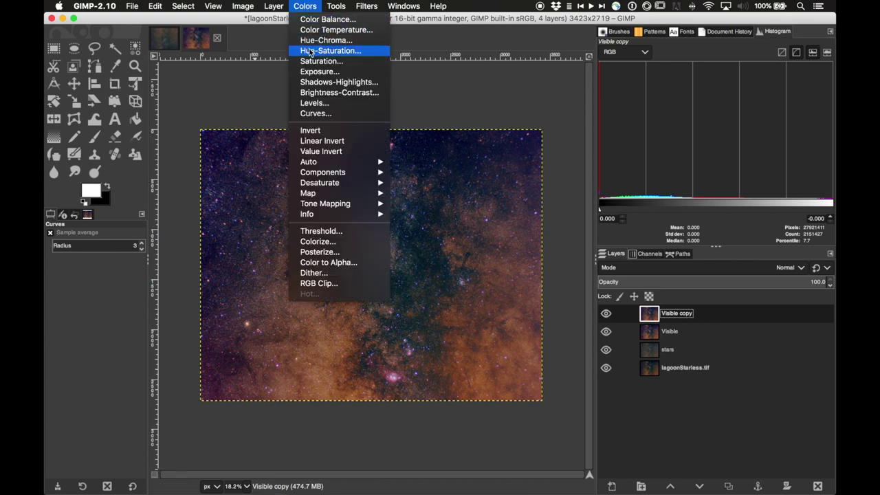
pyautogui.click(316, 115)
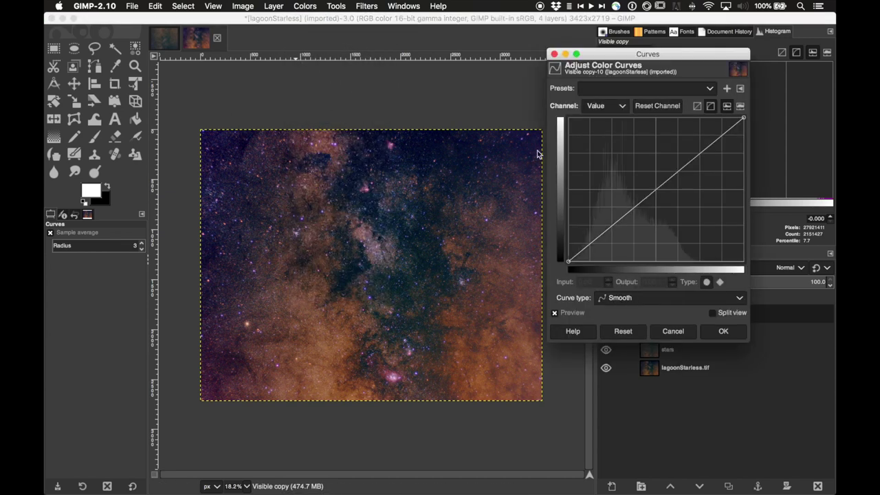
pyautogui.click(605, 105)
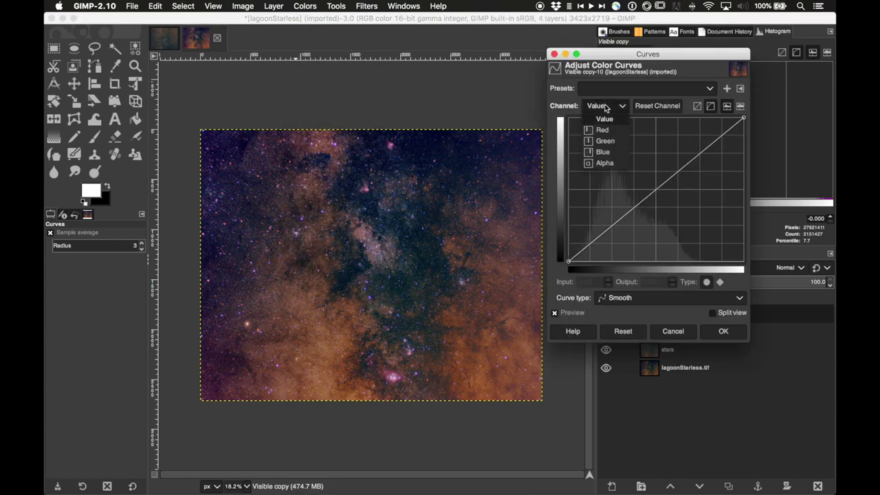
pyautogui.click(605, 152)
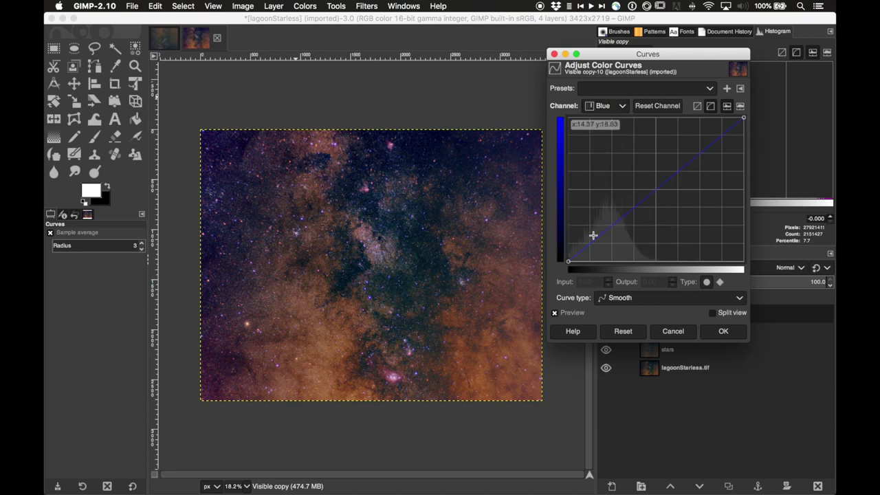
pyautogui.click(597, 242)
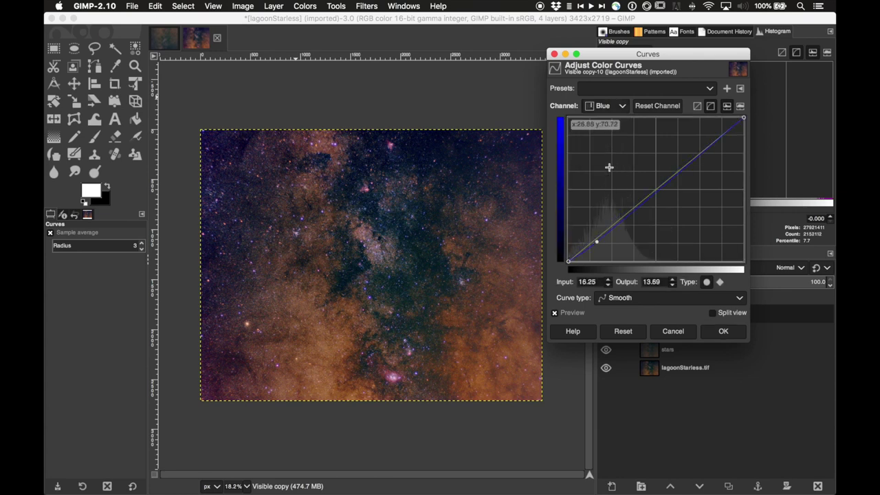
pyautogui.moveTo(597, 240); pyautogui.dragTo(599, 245)
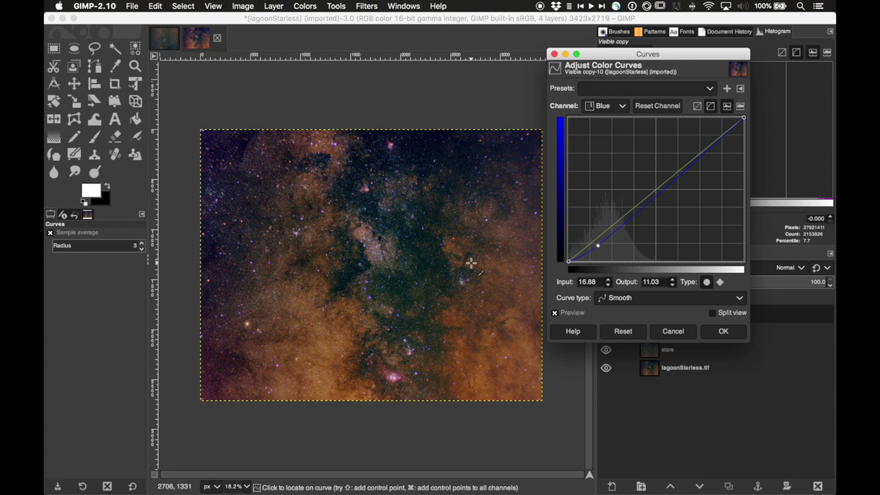
pyautogui.click(722, 332)
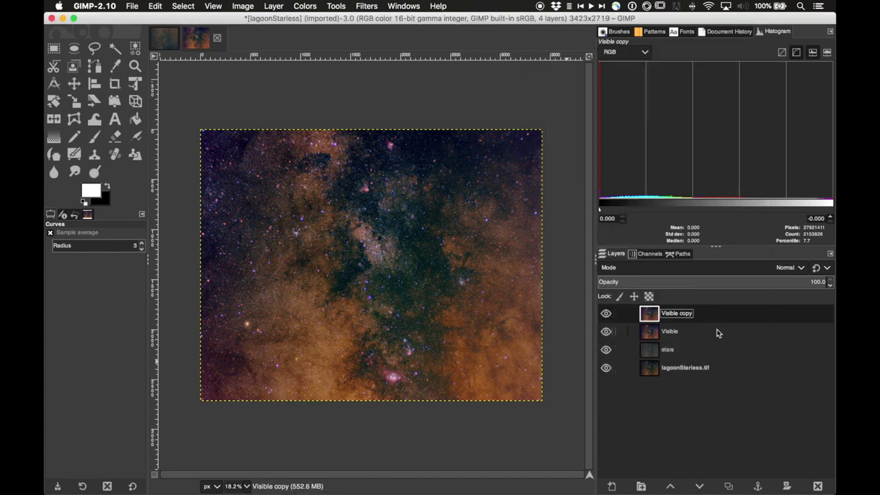
# Step: Add a White (full opacity) layer mask to the Visible copy layer
pyautogui.rightClick(712, 319)
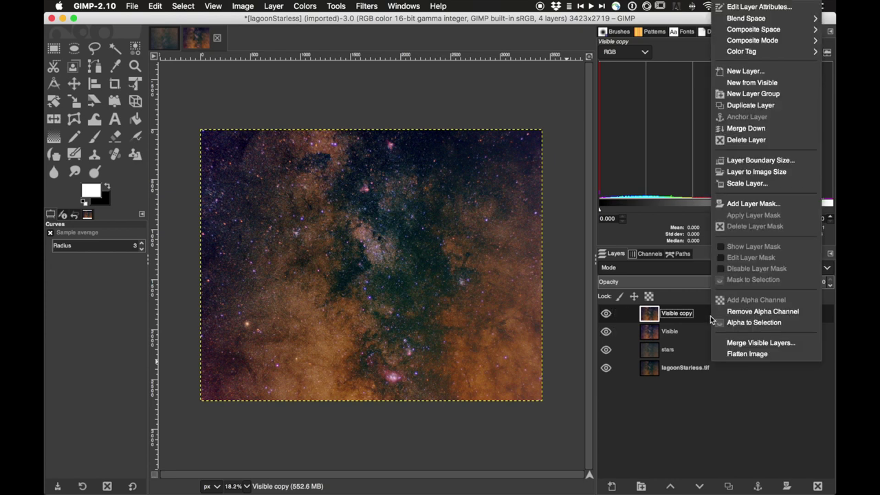
pyautogui.click(730, 205)
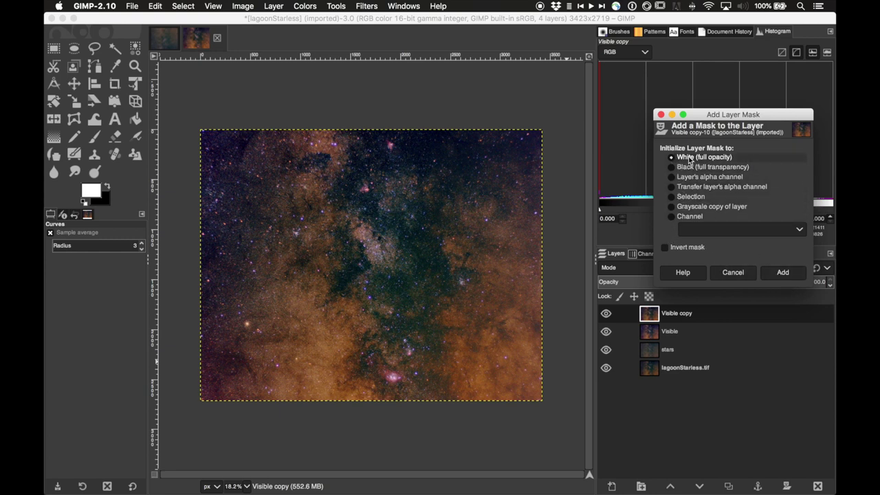
pyautogui.click(783, 273)
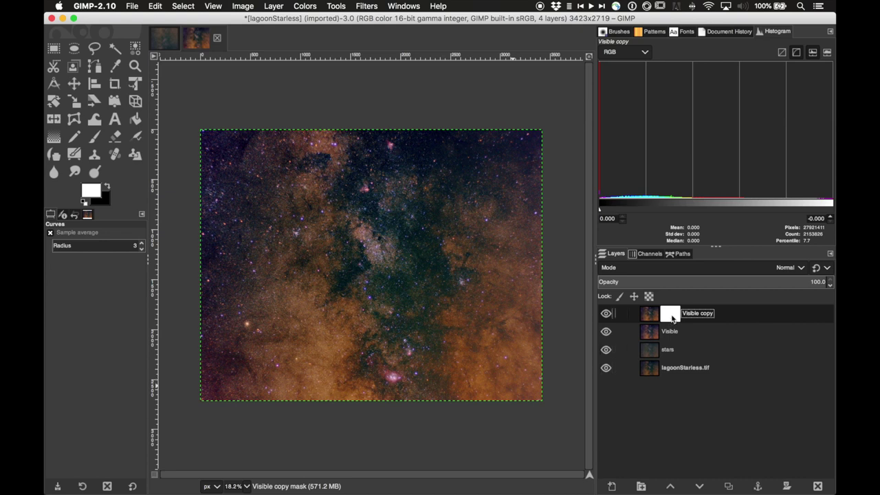
pyautogui.rightClick(672, 319)
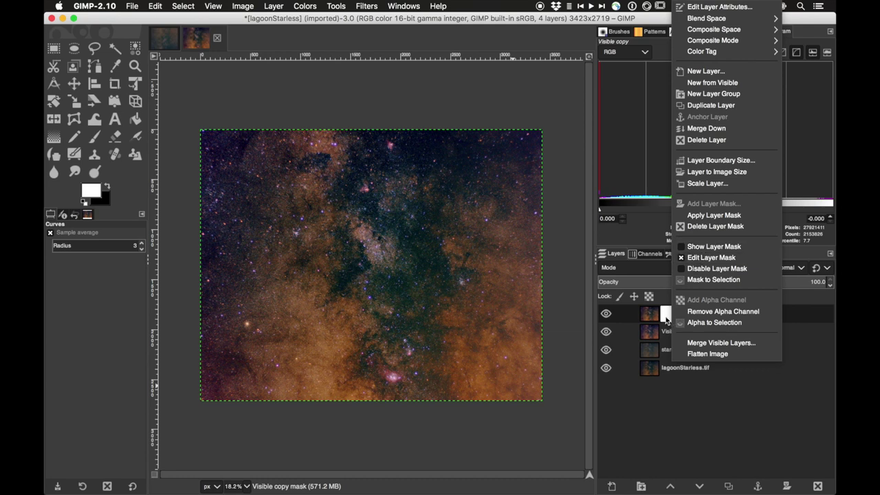
pyautogui.click(665, 319)
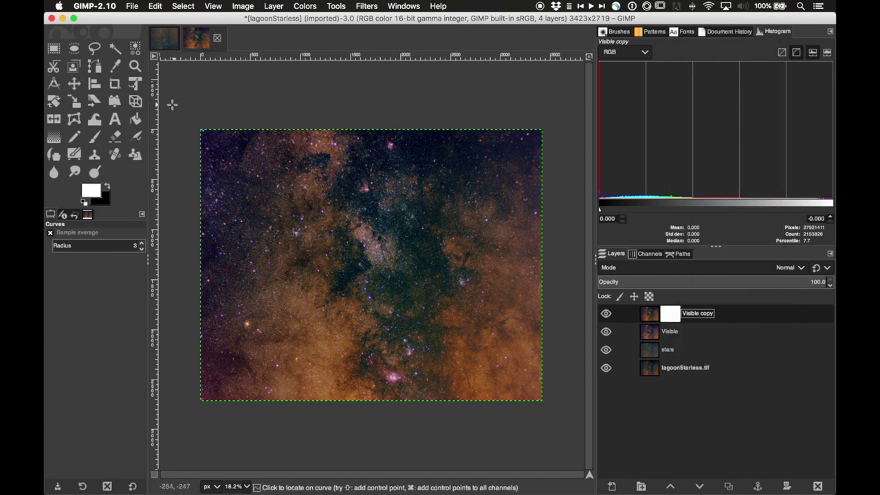
# Step: Fill the mask with a linear white-to-black gradient from the image's top edge down to about X 1925, Y 1908 px
pyautogui.click(57, 140)
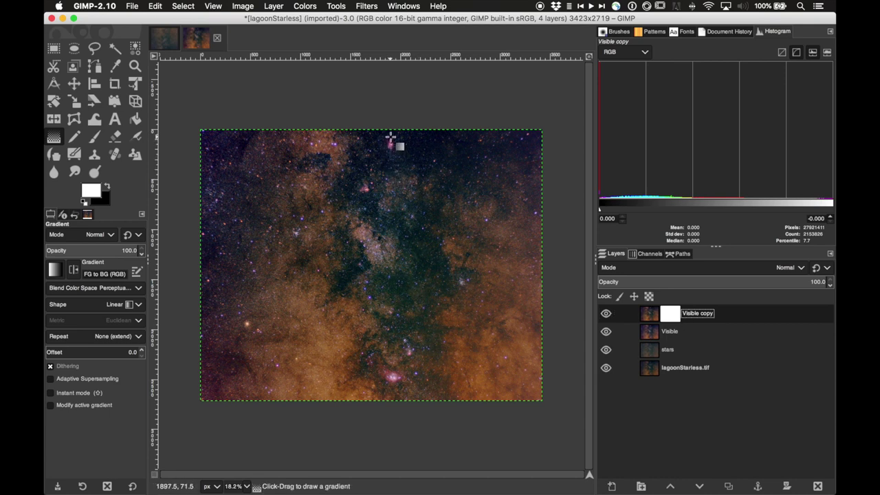
pyautogui.moveTo(390, 130); pyautogui.dragTo(390, 296)
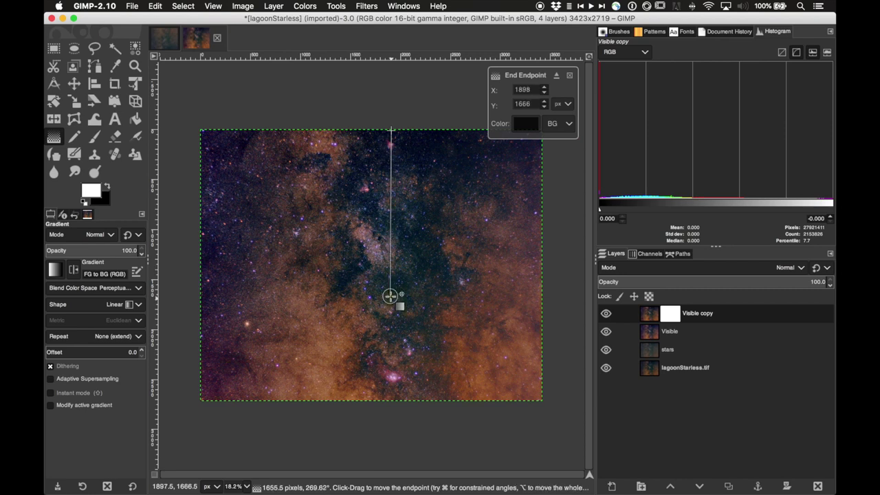
pyautogui.moveTo(390, 296); pyautogui.dragTo(387, 90)
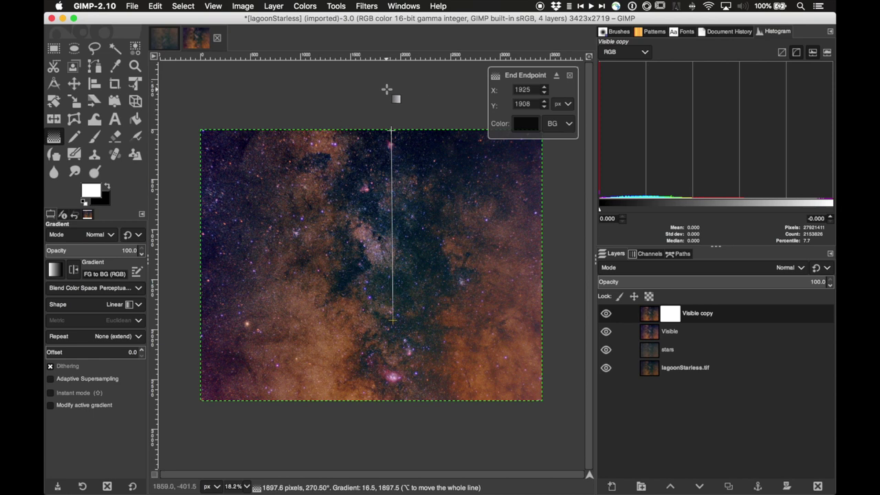
pyautogui.press('Return')
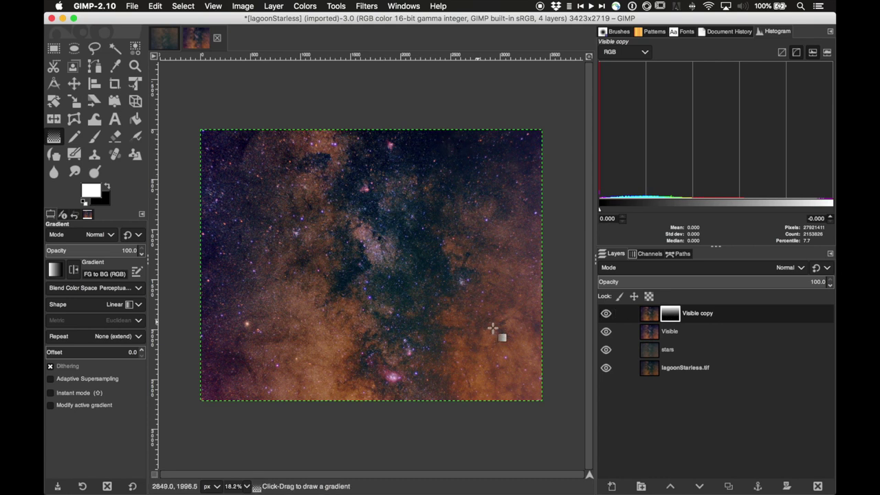
# Step: Toggle the Visible copy layer's visibility to compare the image with and without the masked blue correction
pyautogui.click(605, 315)
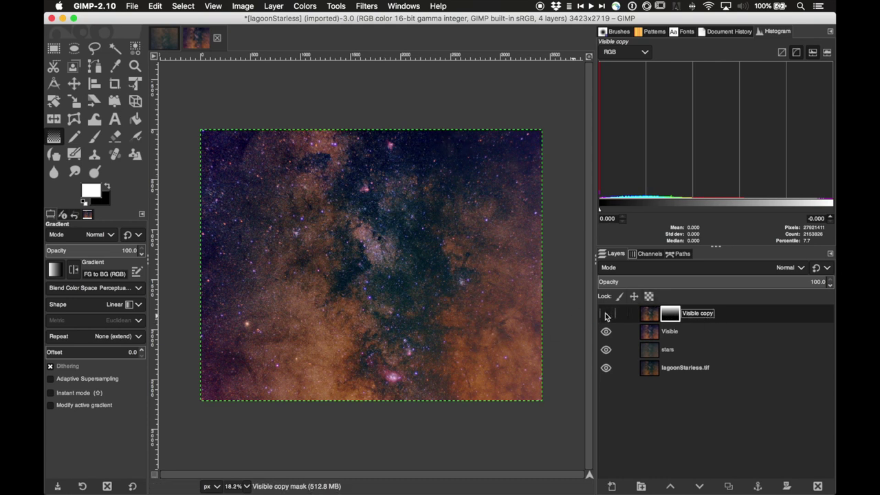
pyautogui.click(606, 315)
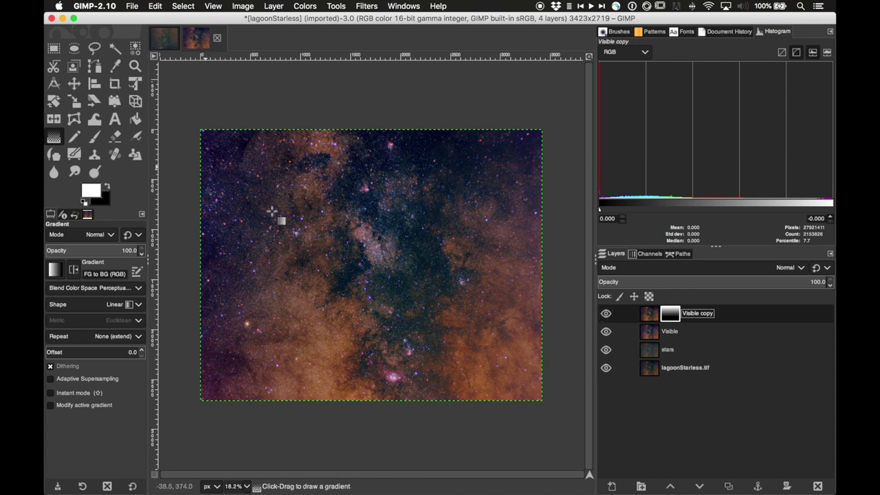
pyautogui.click(606, 315)
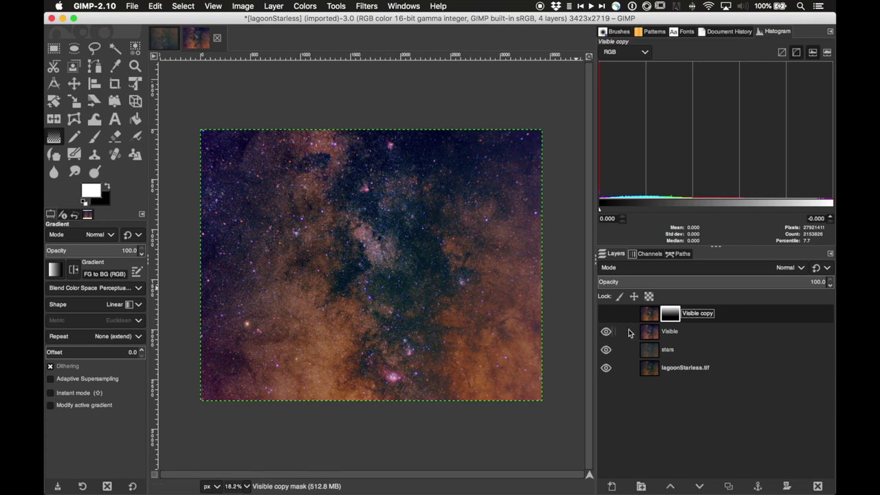
# Step: Show the Visible copy layer again and save the layered project to the Desktop as lagoon.xcf
pyautogui.click(606, 314)
pyautogui.click(133, 5)
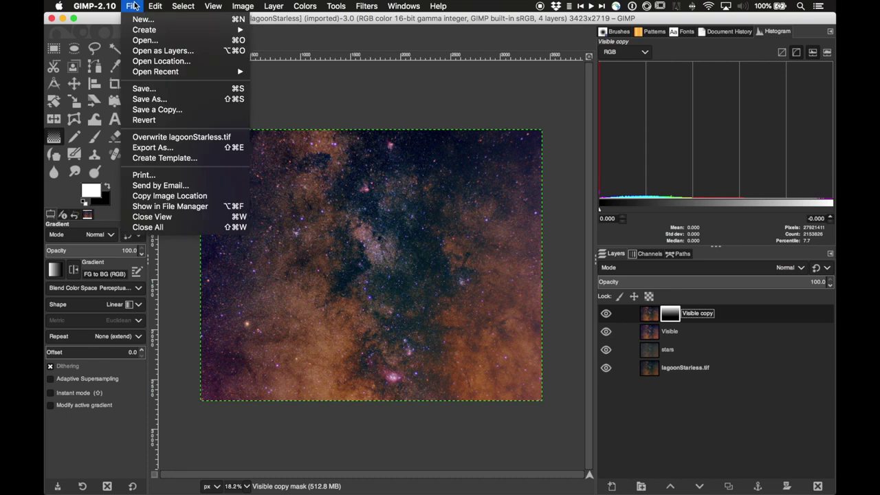
pyautogui.click(149, 91)
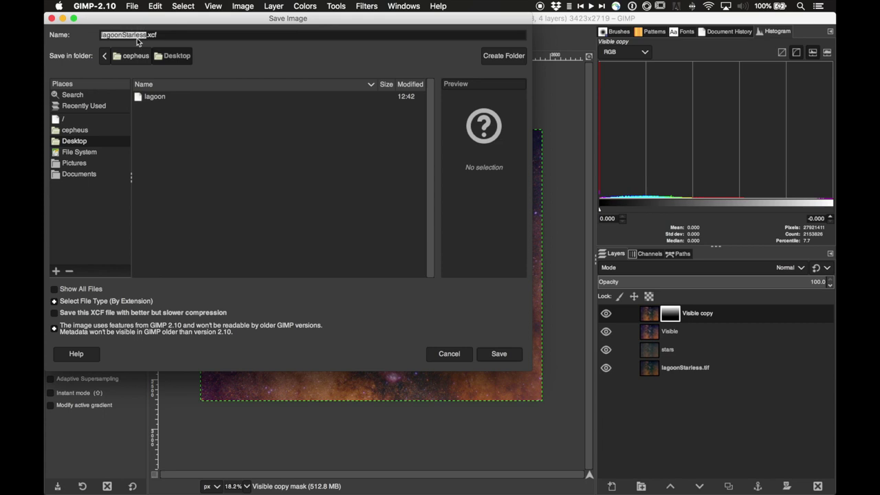
pyautogui.press('Right')
pyautogui.press('BackSpace')
pyautogui.press('BackSpace')
pyautogui.press('BackSpace')
pyautogui.press('BackSpace')
pyautogui.press('BackSpace')
pyautogui.press('BackSpace')
pyautogui.press('BackSpace')
pyautogui.press('BackSpace')
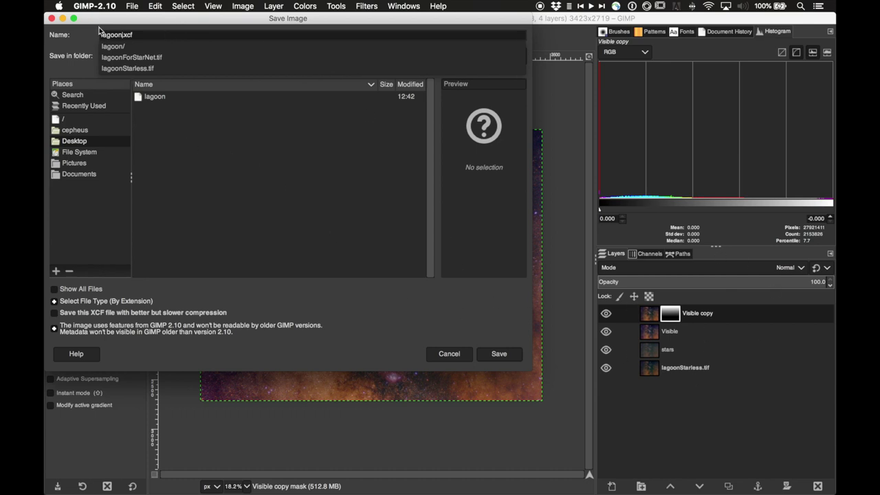
pyautogui.click(507, 356)
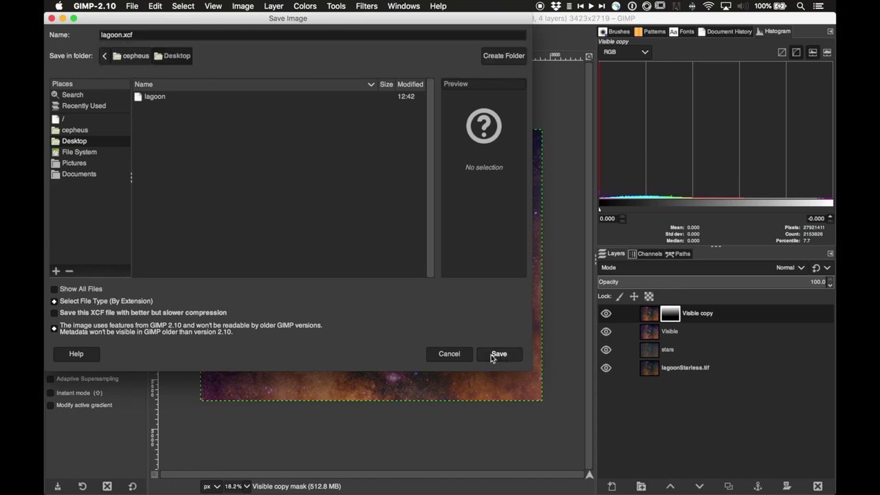
pyautogui.click(503, 357)
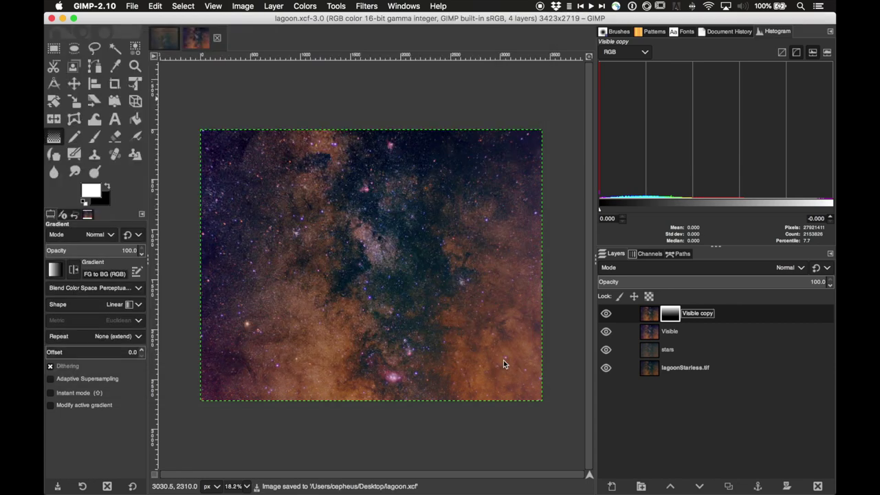
# Step: Export the image to the Desktop as lagoon.jpg with JPEG quality 100
pyautogui.click(131, 6)
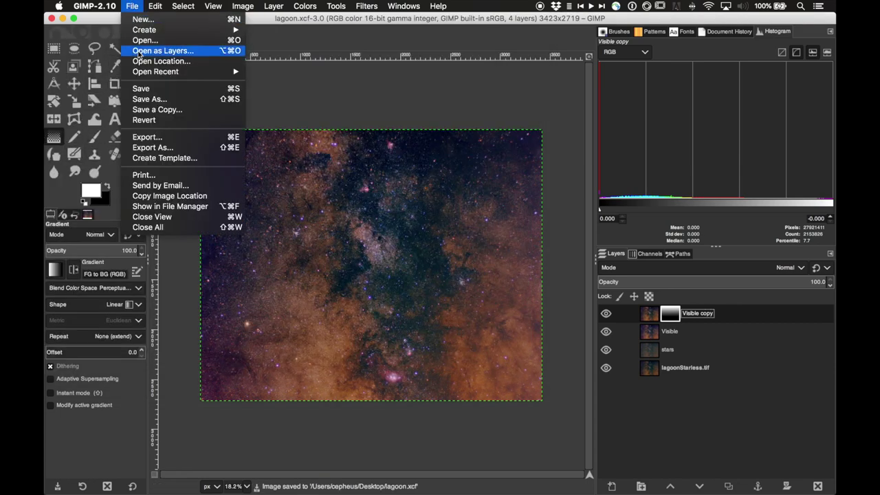
pyautogui.click(146, 137)
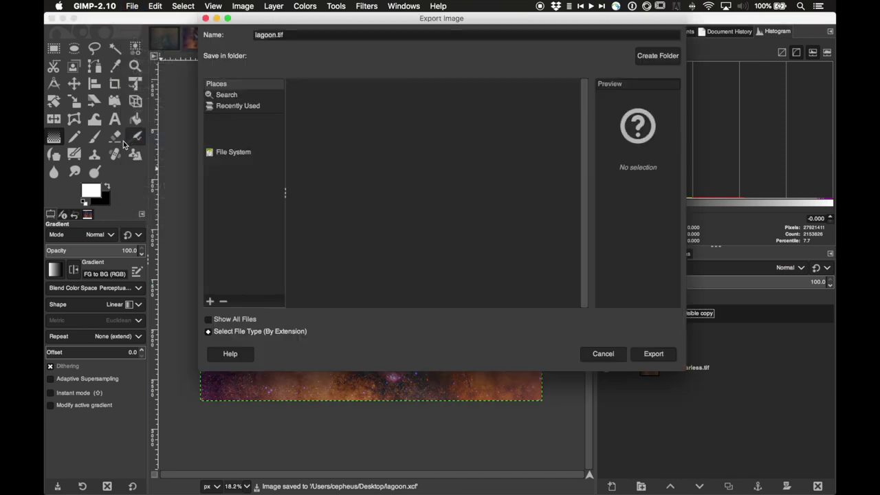
pyautogui.click(284, 34)
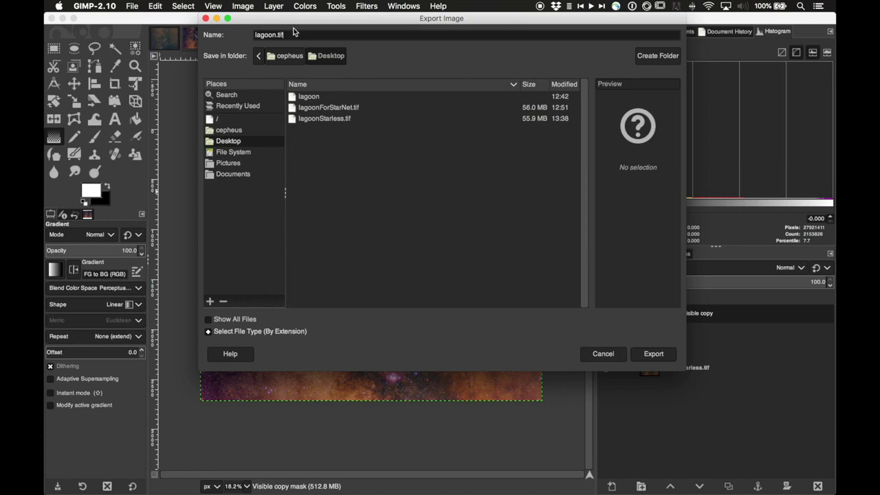
pyautogui.press('BackSpace')
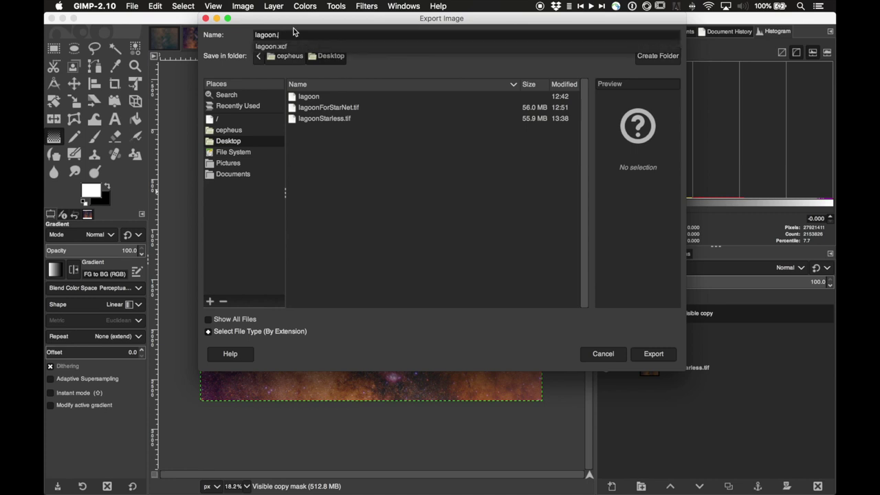
pyautogui.write('jpg')
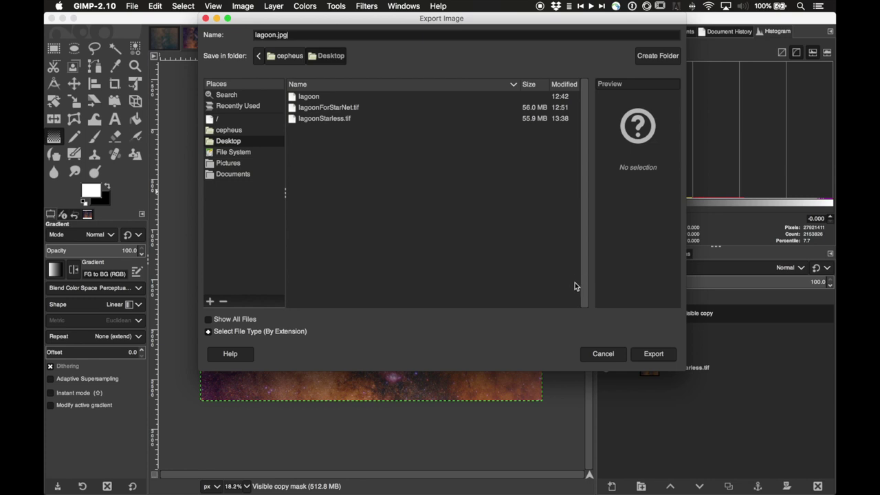
pyautogui.click(654, 354)
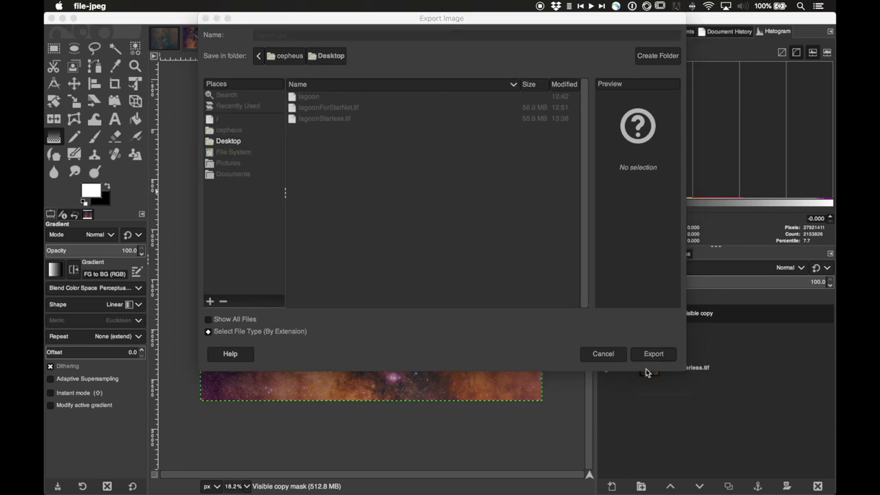
pyautogui.moveTo(469, 143); pyautogui.dragTo(528, 144)
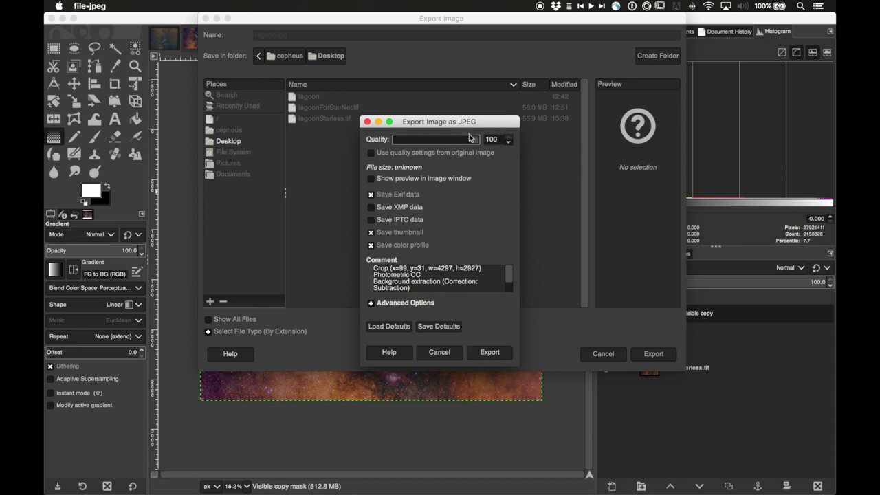
pyautogui.click(494, 353)
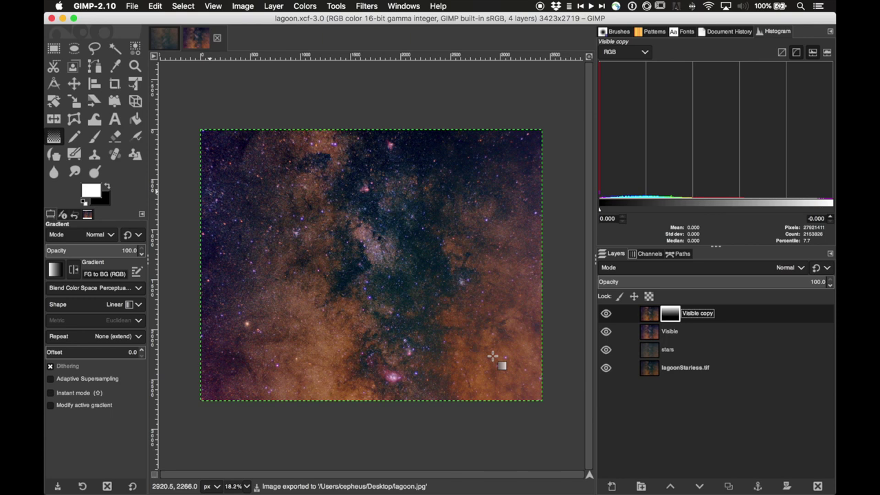
# Step: Hide GIMP and open the exported lagoon.jpg from the desktop to view the finished image
pyautogui.click(100, 7)
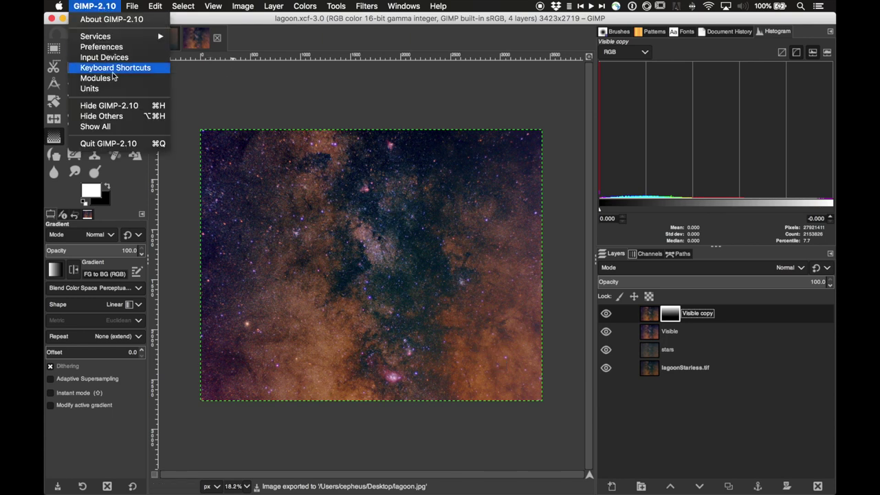
pyautogui.click(114, 107)
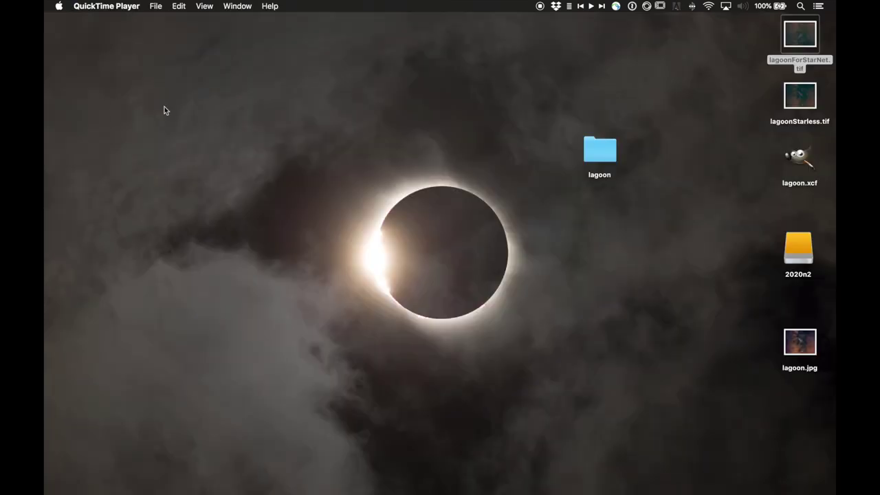
pyautogui.rightClick(798, 333)
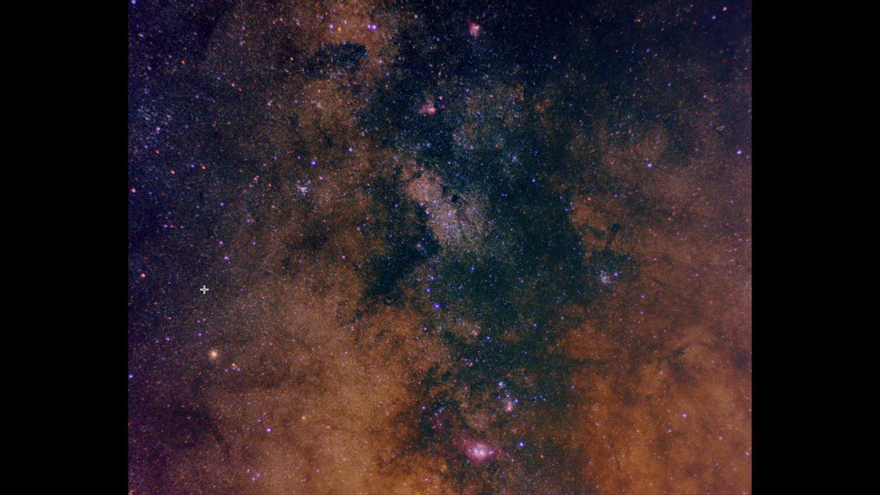